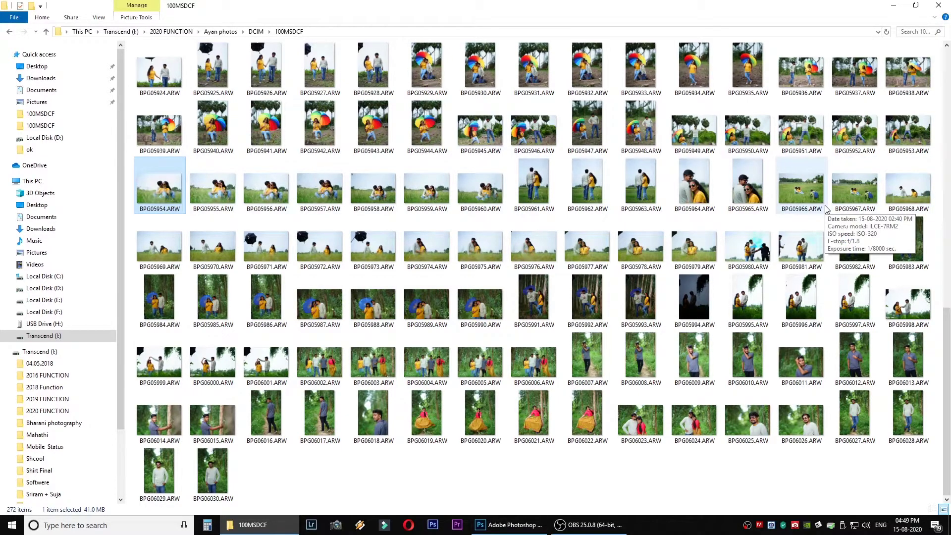
Preview BPG05954 and the following field photos in a viewer, then drag BPG05960.ARW toward Photoshop.
{"action": "right_click", "coordinate": [168, 186]}
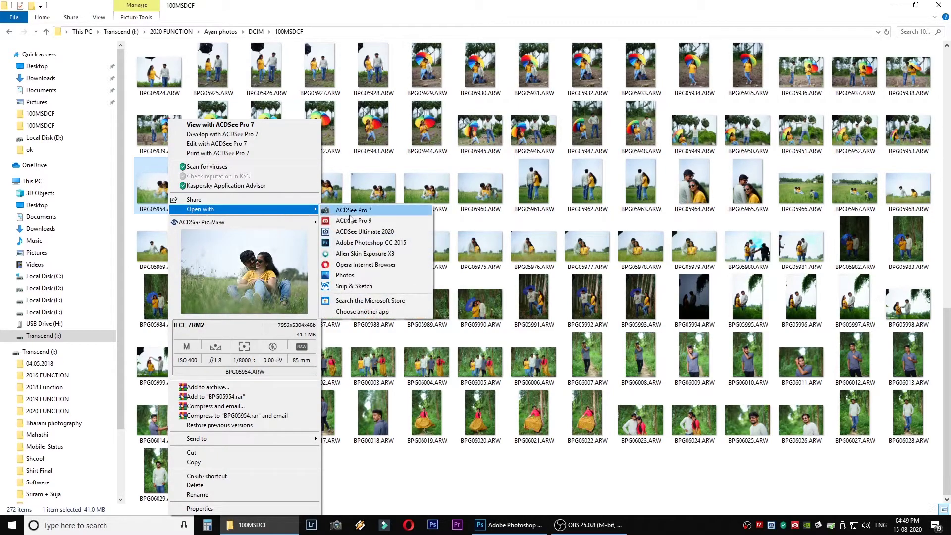
{"action": "left_click", "coordinate": [345, 220]}
{"action": "scroll", "coordinate": [356, 218], "scroll_direction": "down", "scroll_amount": 1}
{"action": "scroll", "coordinate": [356, 217], "scroll_direction": "down", "scroll_amount": 1}
{"action": "scroll", "coordinate": [356, 218], "scroll_direction": "down", "scroll_amount": 1}
{"action": "scroll", "coordinate": [355, 217], "scroll_direction": "down", "scroll_amount": 1}
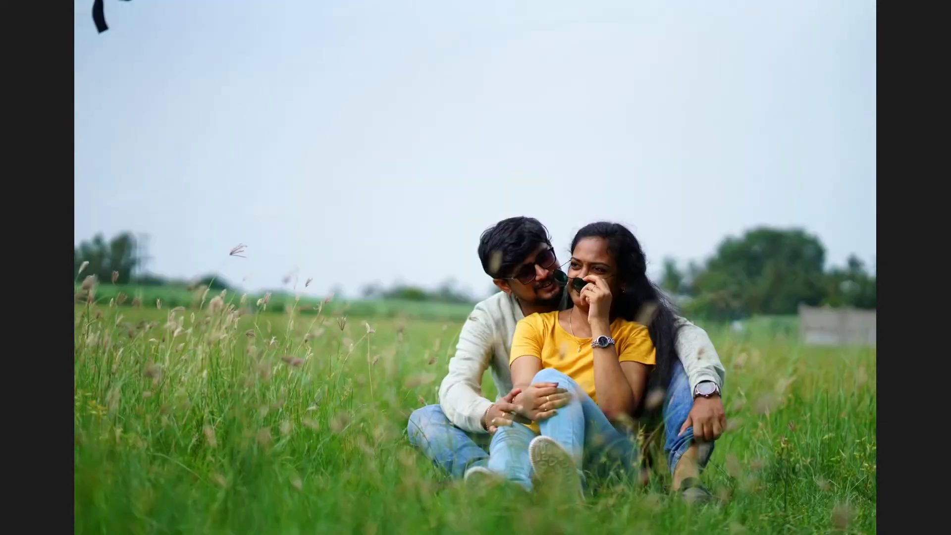
{"action": "scroll", "coordinate": [476, 267], "scroll_direction": "down", "scroll_amount": 1}
{"action": "scroll", "coordinate": [476, 267], "scroll_direction": "down", "scroll_amount": 1}
{"action": "scroll", "coordinate": [475, 268], "scroll_direction": "down", "scroll_amount": 1}
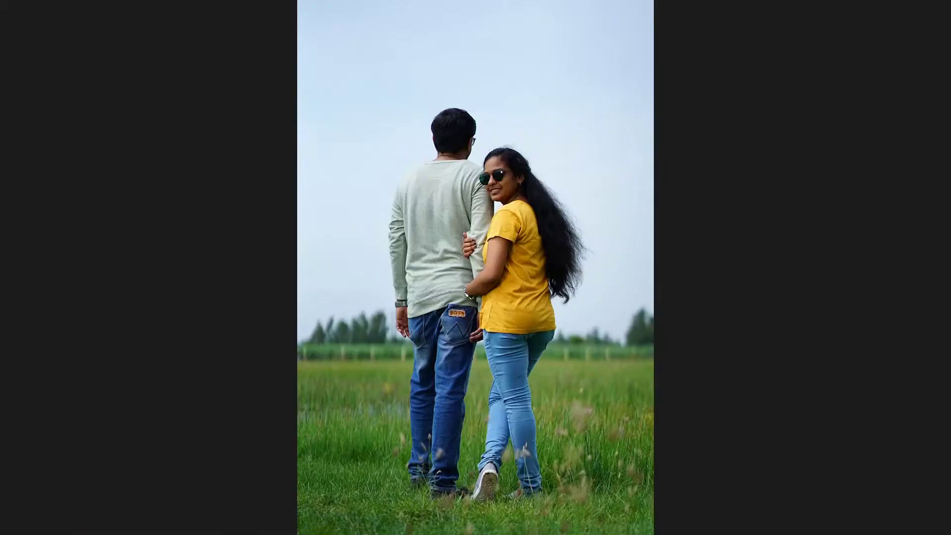
{"action": "key", "text": "Escape"}
{"action": "left_click_drag", "start_coordinate": [471, 197], "coordinate": [521, 527]}
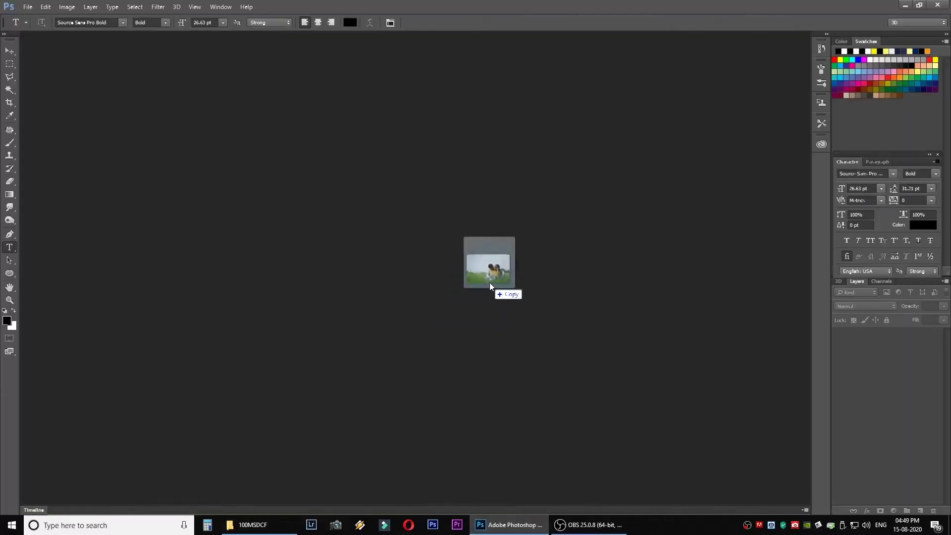
Drop BPG05960.ARW onto Photoshop to open it in Camera Raw and adjust the preview zoom.
{"action": "left_click_drag", "start_coordinate": [521, 526], "coordinate": [490, 287]}
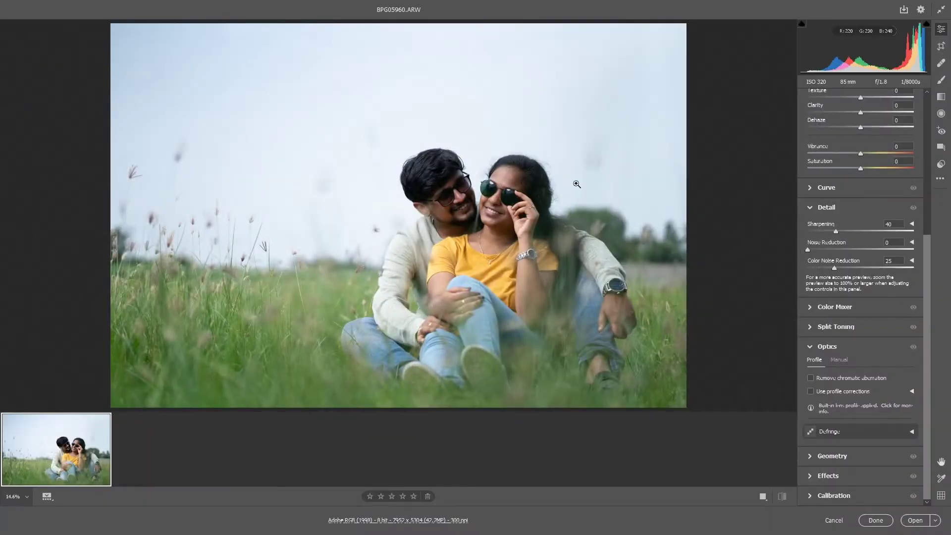
{"action": "left_click_drag", "start_coordinate": [442, 175], "coordinate": [434, 194]}
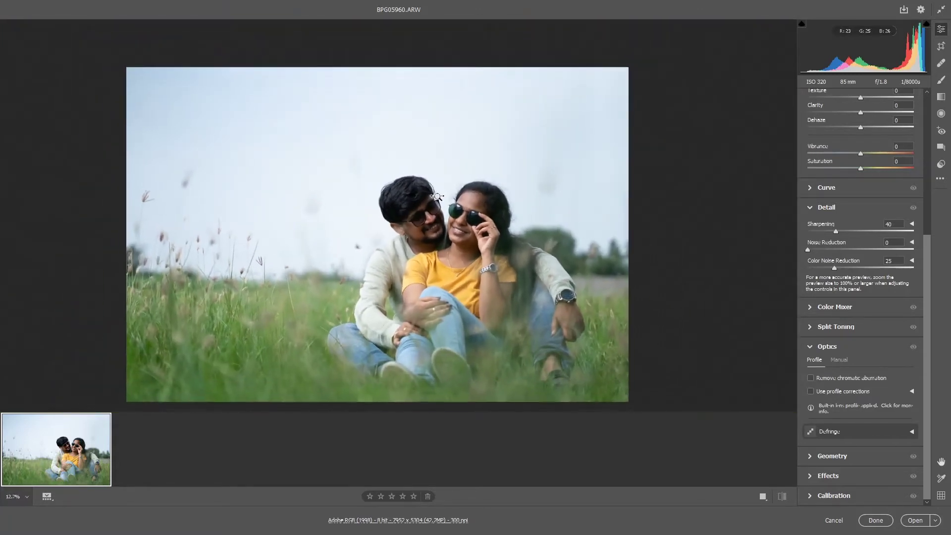
{"action": "left_click_drag", "start_coordinate": [434, 194], "coordinate": [451, 194]}
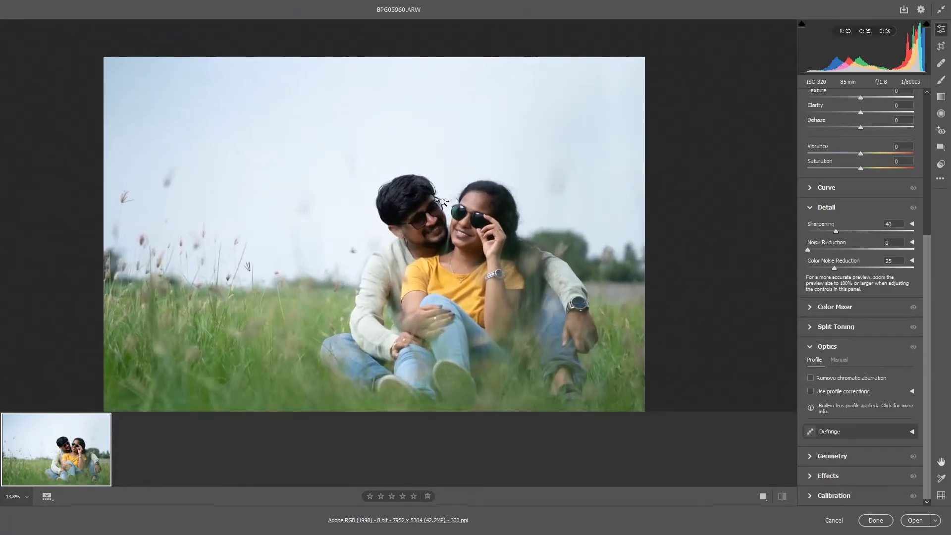
{"action": "scroll", "coordinate": [872, 188], "scroll_direction": "up", "scroll_amount": 5}
Set Exposure -0.90, Whites -16, Highlights -9, Contrast +8 and Clarity +13, then zoom onto the couple.
{"action": "scroll", "coordinate": [861, 202], "scroll_direction": "up", "scroll_amount": 1}
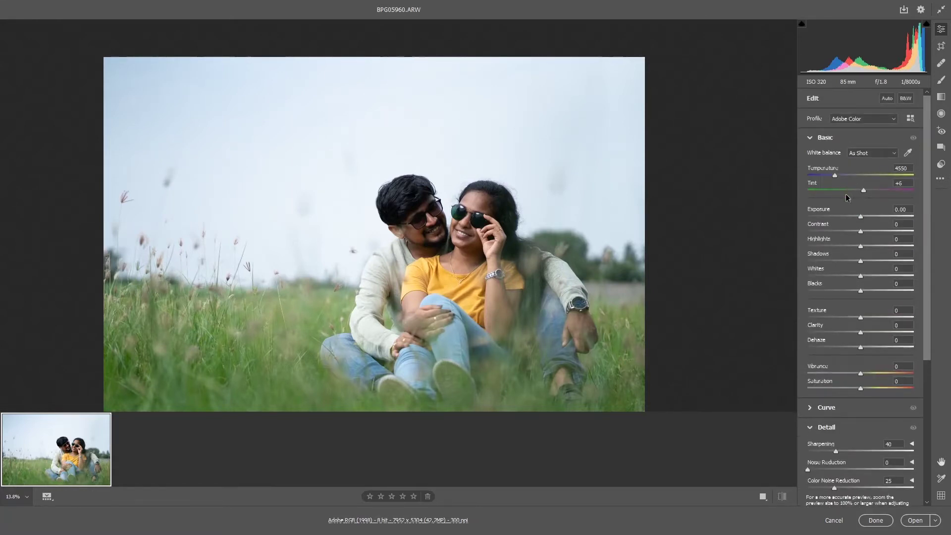
{"action": "left_click_drag", "start_coordinate": [860, 216], "coordinate": [849, 215]}
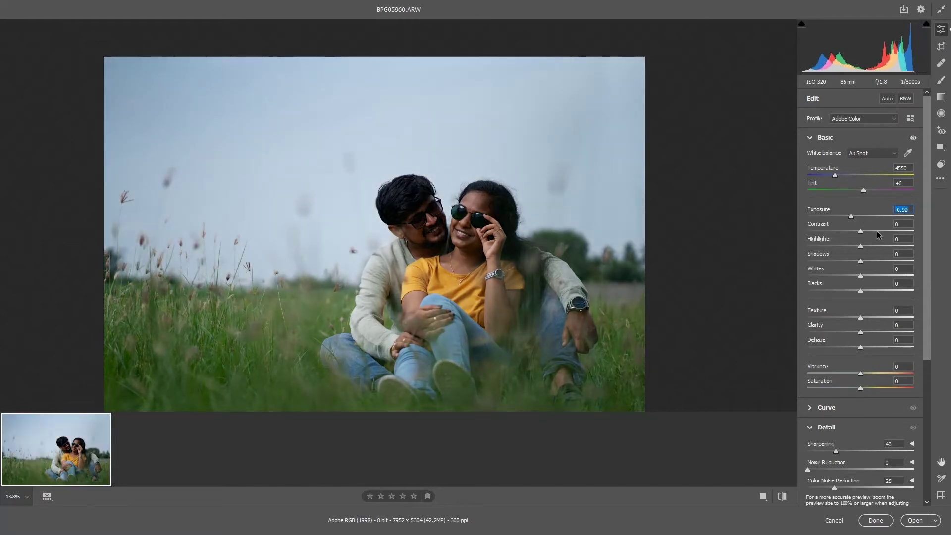
{"action": "mouse_move", "coordinate": [861, 279]}
{"action": "left_mouse_down"}
{"action": "mouse_move", "coordinate": [853, 279]}
{"action": "mouse_move", "coordinate": [884, 262]}
{"action": "mouse_move", "coordinate": [872, 290]}
{"action": "left_mouse_up"}
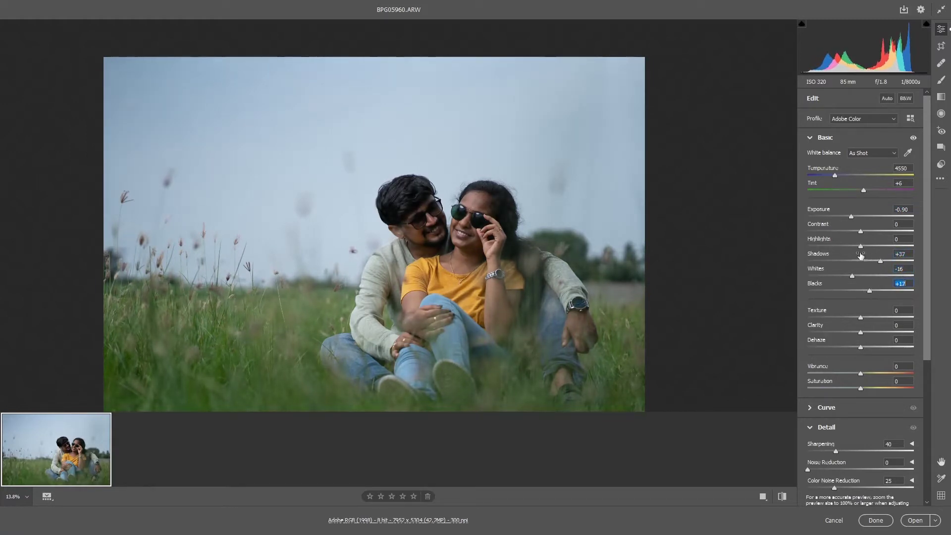
{"action": "left_click_drag", "start_coordinate": [860, 246], "coordinate": [854, 247]}
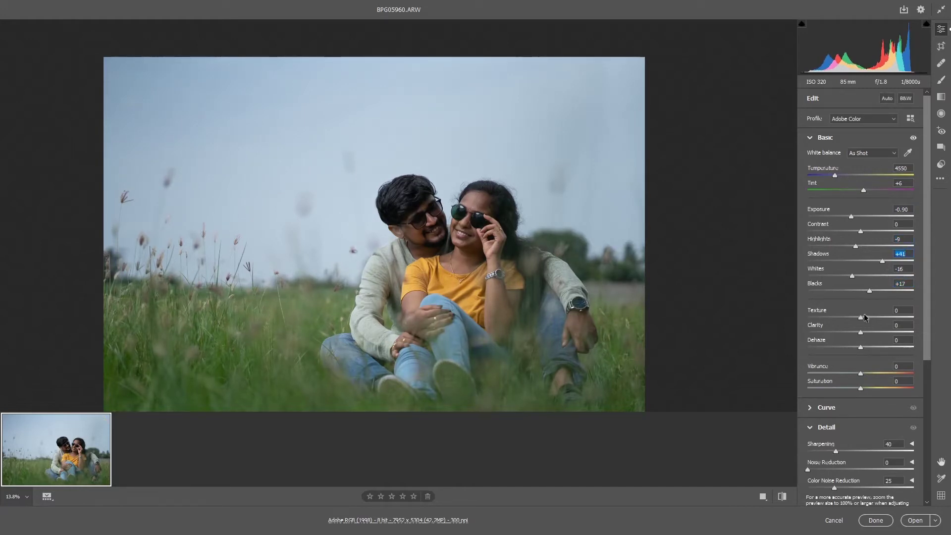
{"action": "left_click_drag", "start_coordinate": [862, 231], "coordinate": [866, 231]}
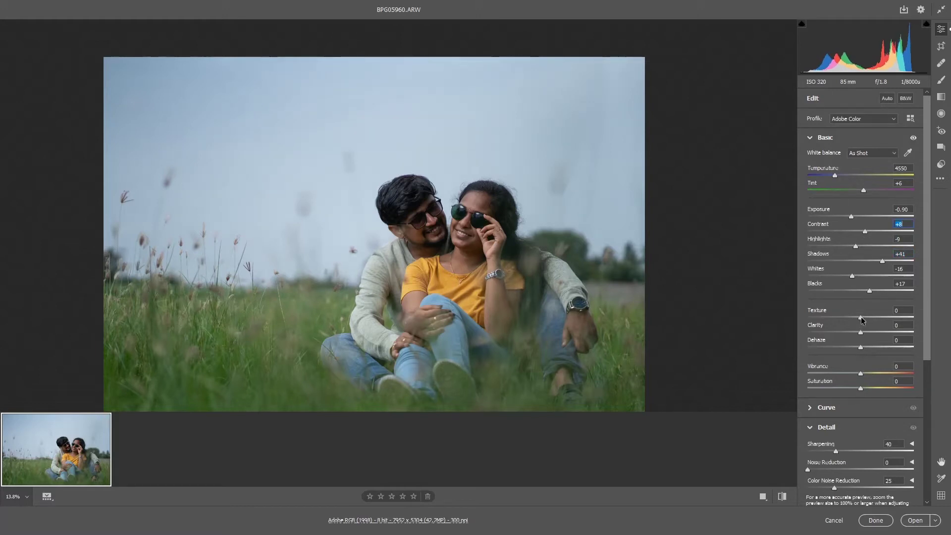
{"action": "left_click_drag", "start_coordinate": [862, 330], "coordinate": [864, 348]}
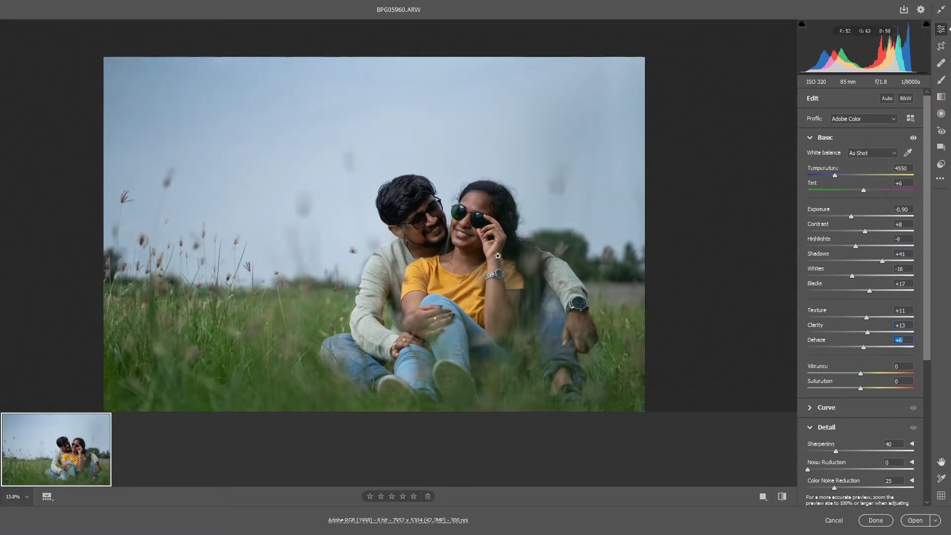
{"action": "left_click_drag", "start_coordinate": [437, 218], "coordinate": [497, 315]}
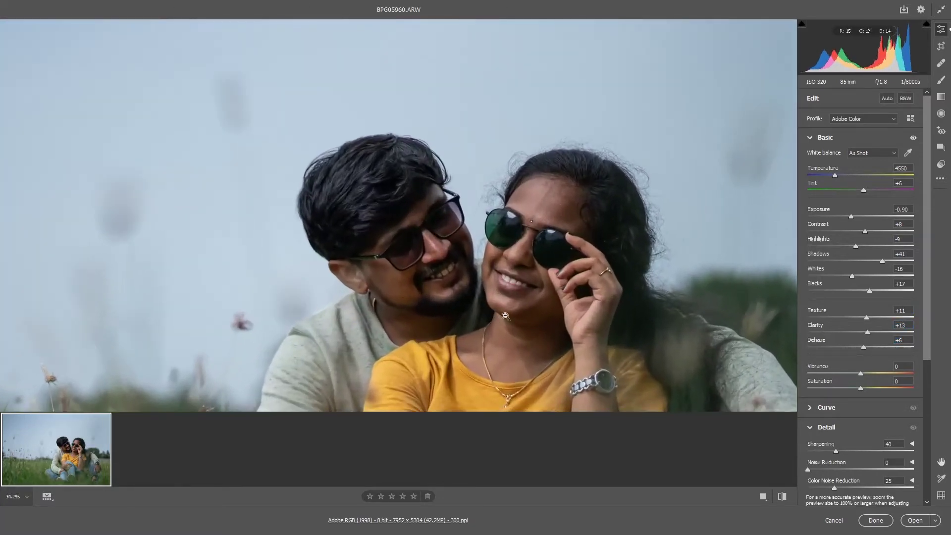
{"action": "left_click_drag", "start_coordinate": [552, 298], "coordinate": [502, 198]}
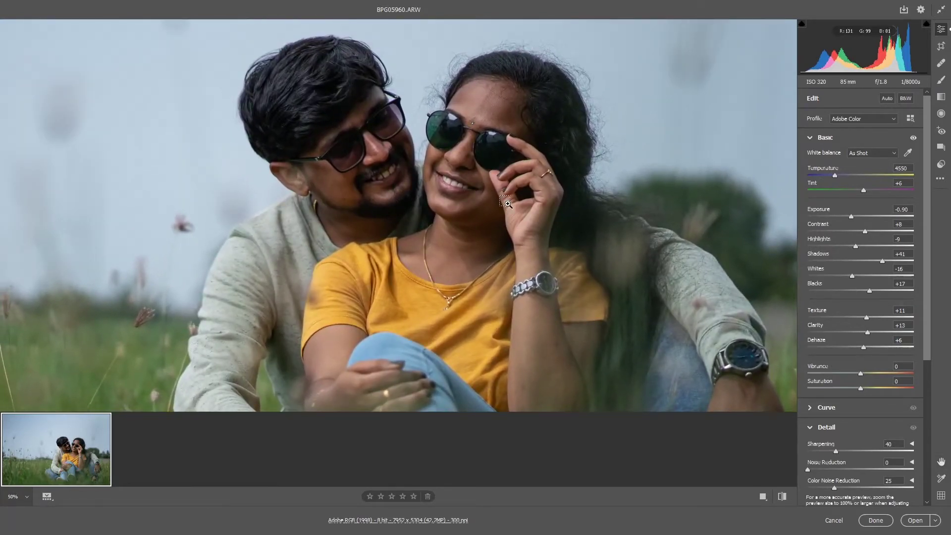
Zoom on the woman's face and brush Exposure +0.65 over her eyebrow, forehead and nose.
{"action": "left_click", "coordinate": [506, 202]}
{"action": "left_click", "coordinate": [506, 202]}
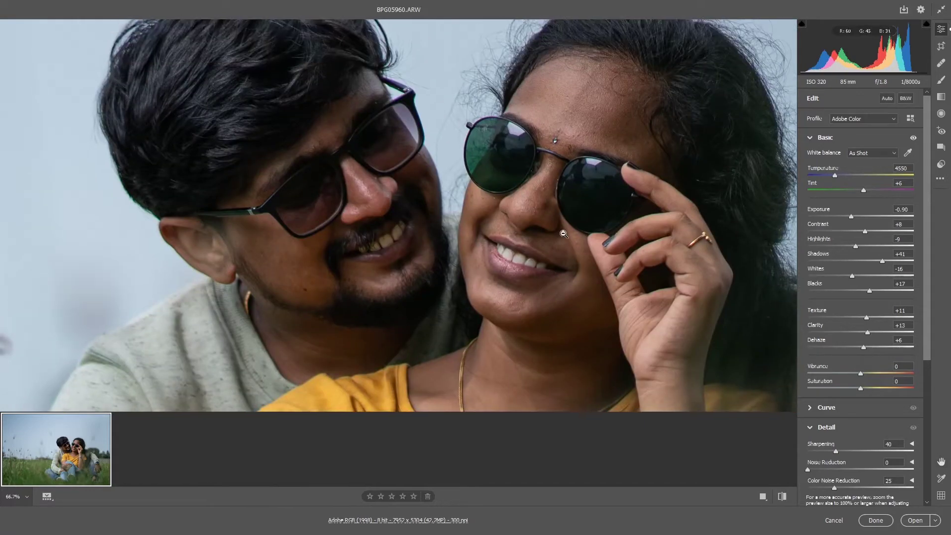
{"action": "key", "text": "k"}
{"action": "key", "text": "bracketright"}
{"action": "key", "text": "bracketright"}
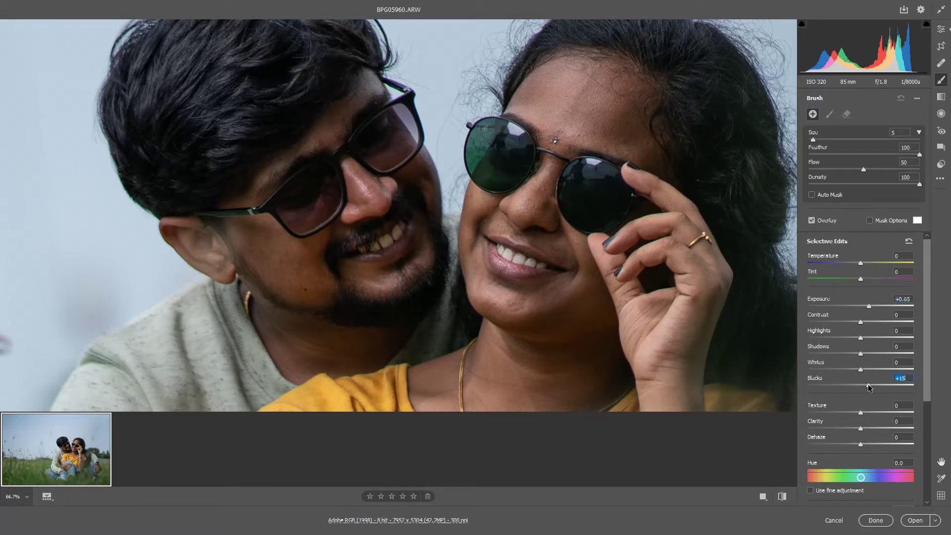
{"action": "key", "text": "bracketleft"}
{"action": "mouse_move", "coordinate": [519, 127]}
{"action": "left_mouse_down"}
{"action": "mouse_move", "coordinate": [521, 118]}
{"action": "mouse_move", "coordinate": [585, 143]}
{"action": "mouse_move", "coordinate": [552, 232]}
{"action": "left_mouse_up"}
{"action": "key", "text": "bracketright"}
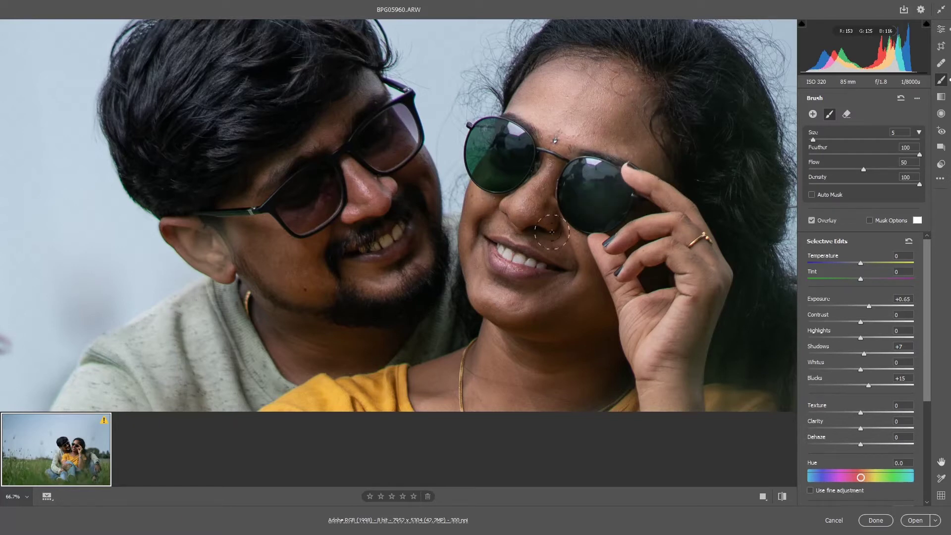
{"action": "left_click_drag", "start_coordinate": [551, 232], "coordinate": [552, 159]}
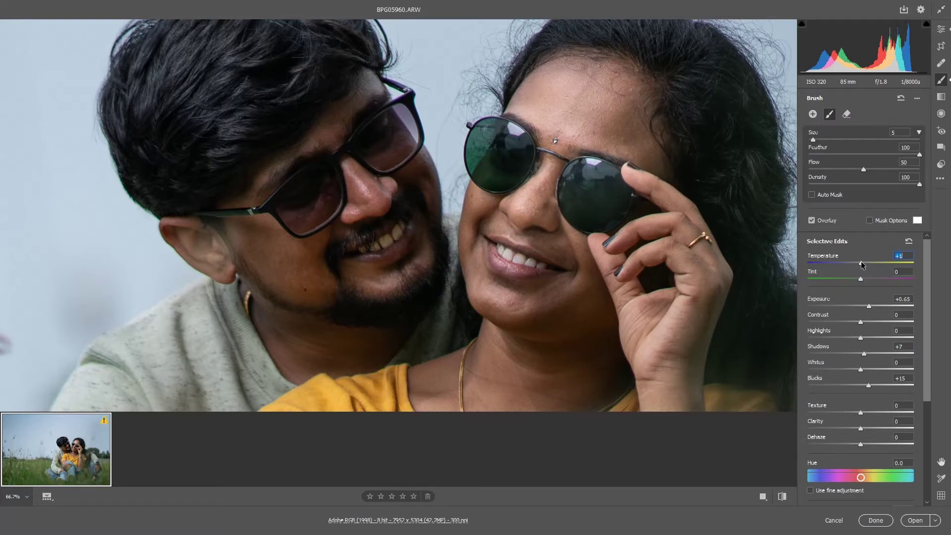
Continue brushing the brightening adjustment down the woman's cheek, chin and neck.
{"action": "key", "text": "bracketleft"}
{"action": "left_click_drag", "start_coordinate": [479, 199], "coordinate": [473, 227]}
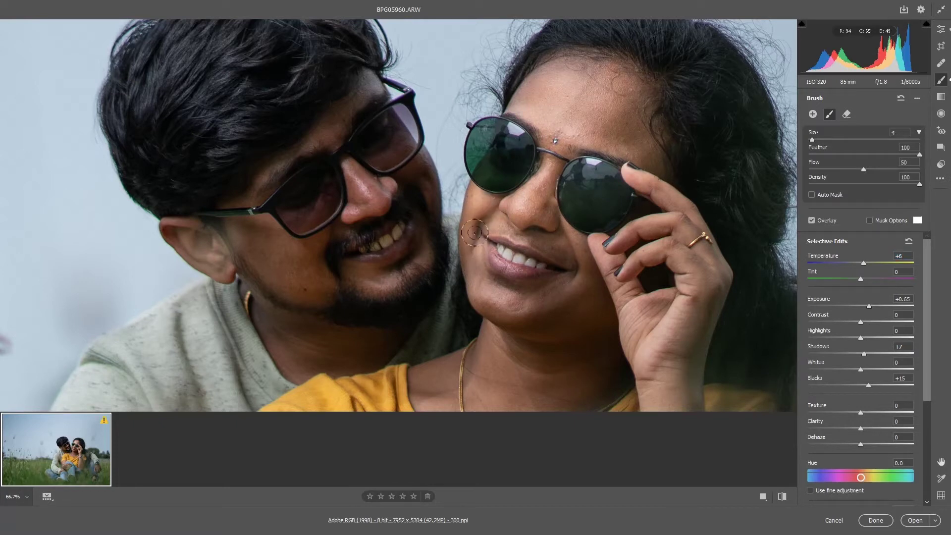
{"action": "key", "text": "bracketright"}
{"action": "mouse_move", "coordinate": [473, 219]}
{"action": "left_mouse_down"}
{"action": "mouse_move", "coordinate": [479, 297]}
{"action": "mouse_move", "coordinate": [635, 238]}
{"action": "mouse_move", "coordinate": [609, 302]}
{"action": "left_mouse_up"}
{"action": "key", "text": "bracketright"}
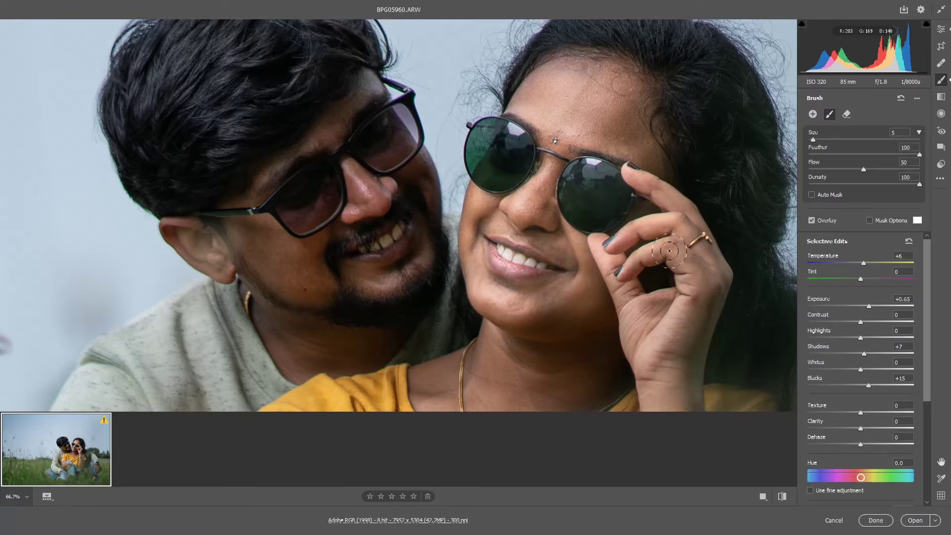
{"action": "scroll", "coordinate": [609, 302], "scroll_direction": "down", "scroll_amount": 5}
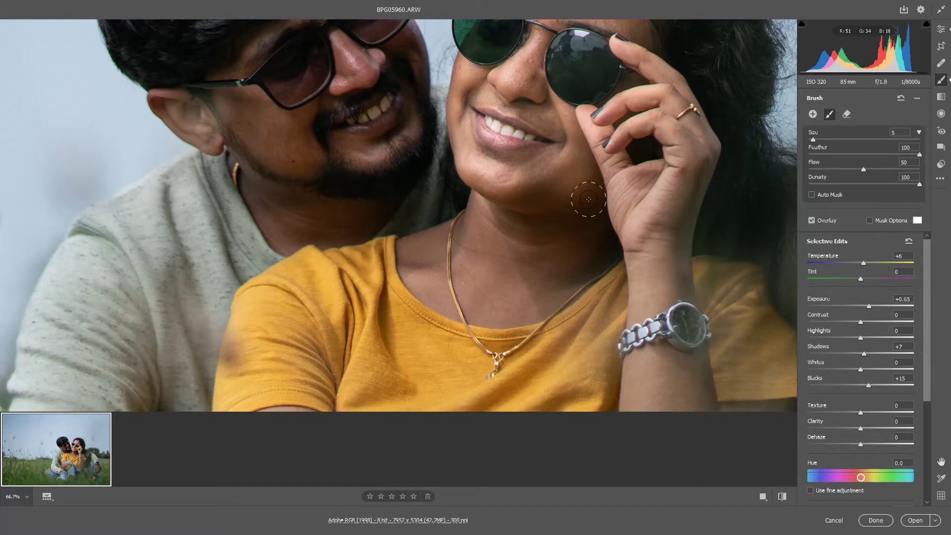
{"action": "key", "text": "bracketleft"}
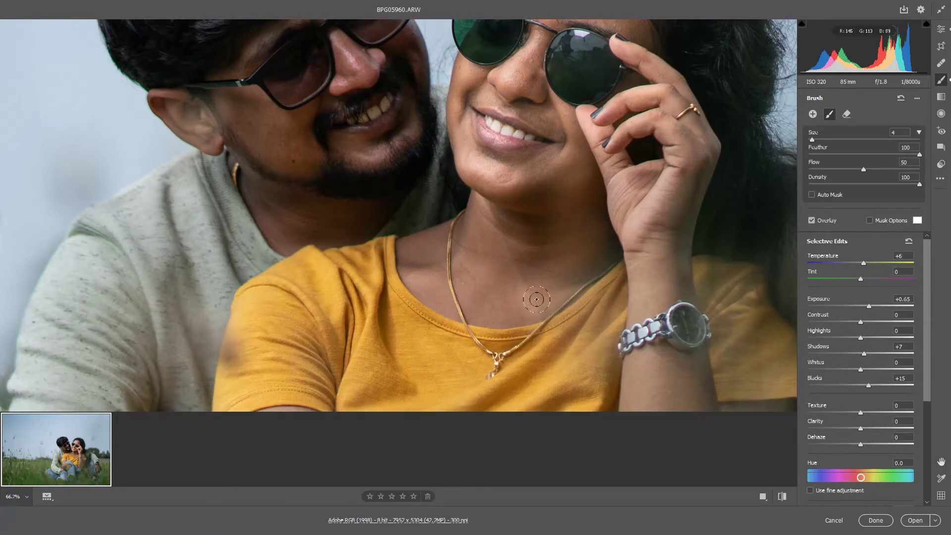
{"action": "key", "text": "bracketleft"}
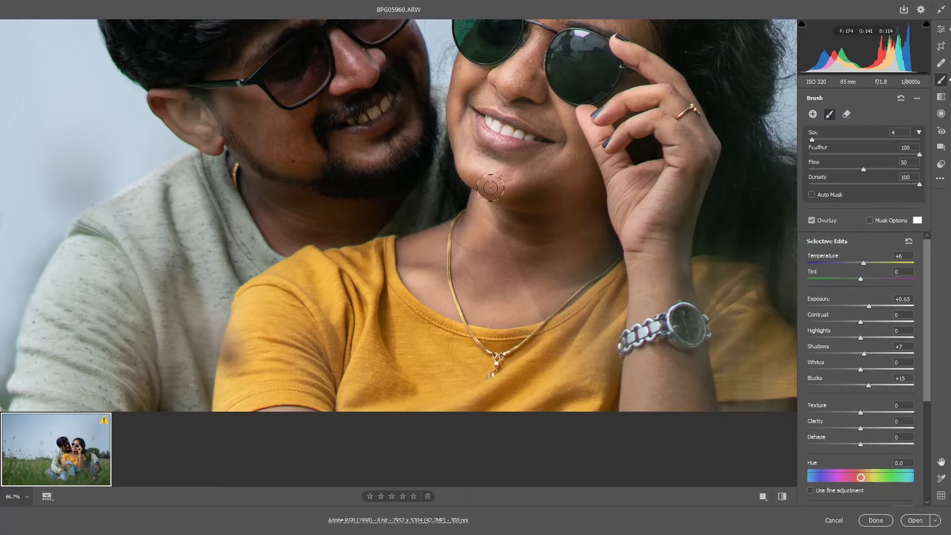
{"action": "key", "text": "bracketright"}
{"action": "mouse_move", "coordinate": [452, 282]}
{"action": "left_mouse_down"}
{"action": "mouse_move", "coordinate": [525, 178]}
{"action": "mouse_move", "coordinate": [524, 267]}
{"action": "mouse_move", "coordinate": [546, 244]}
{"action": "left_mouse_up"}
Brighten the woman's hand and the hair beside her forearm with the brush.
{"action": "mouse_move", "coordinate": [598, 206]}
{"action": "left_mouse_down"}
{"action": "mouse_move", "coordinate": [640, 171]}
{"action": "mouse_move", "coordinate": [623, 108]}
{"action": "mouse_move", "coordinate": [675, 114]}
{"action": "mouse_move", "coordinate": [641, 60]}
{"action": "mouse_move", "coordinate": [686, 175]}
{"action": "mouse_move", "coordinate": [694, 168]}
{"action": "mouse_move", "coordinate": [660, 238]}
{"action": "mouse_move", "coordinate": [639, 248]}
{"action": "mouse_move", "coordinate": [648, 297]}
{"action": "mouse_move", "coordinate": [673, 297]}
{"action": "mouse_move", "coordinate": [653, 294]}
{"action": "mouse_move", "coordinate": [621, 227]}
{"action": "left_mouse_up"}
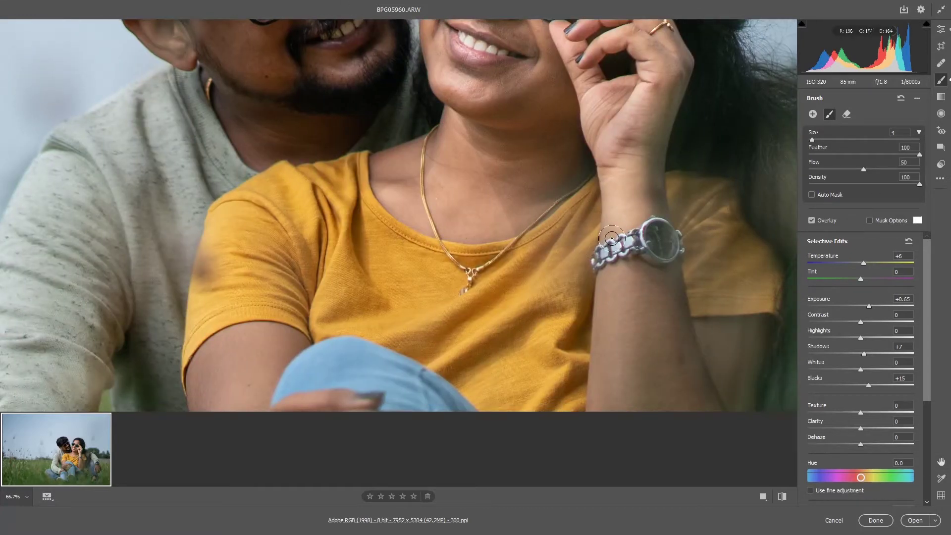
{"action": "key", "text": "]"}
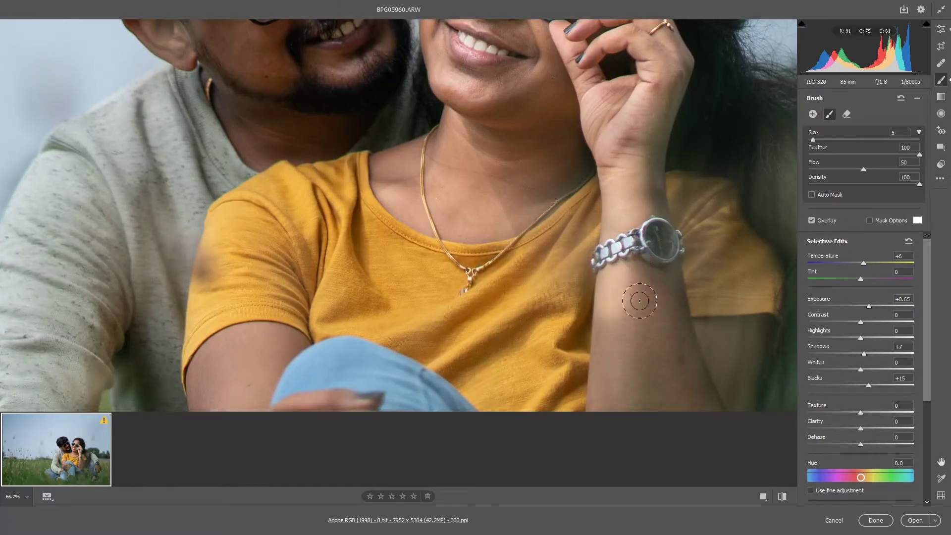
{"action": "key", "text": "bracketleft"}
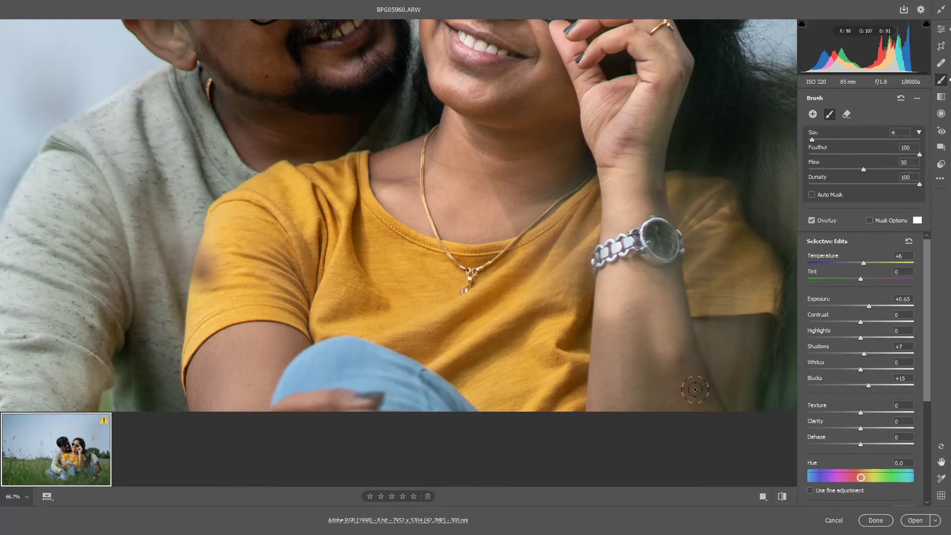
{"action": "key", "text": "bracketright"}
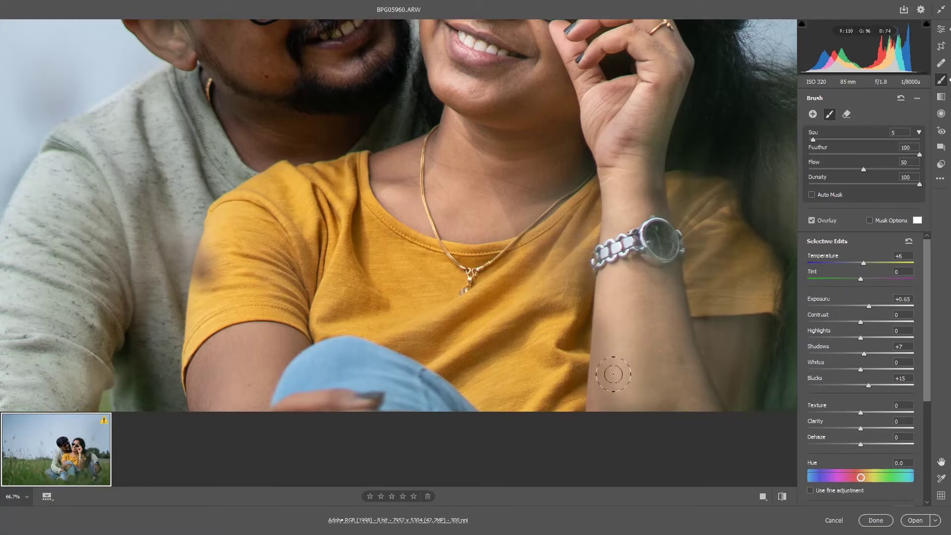
{"action": "key", "text": "bracketleft"}
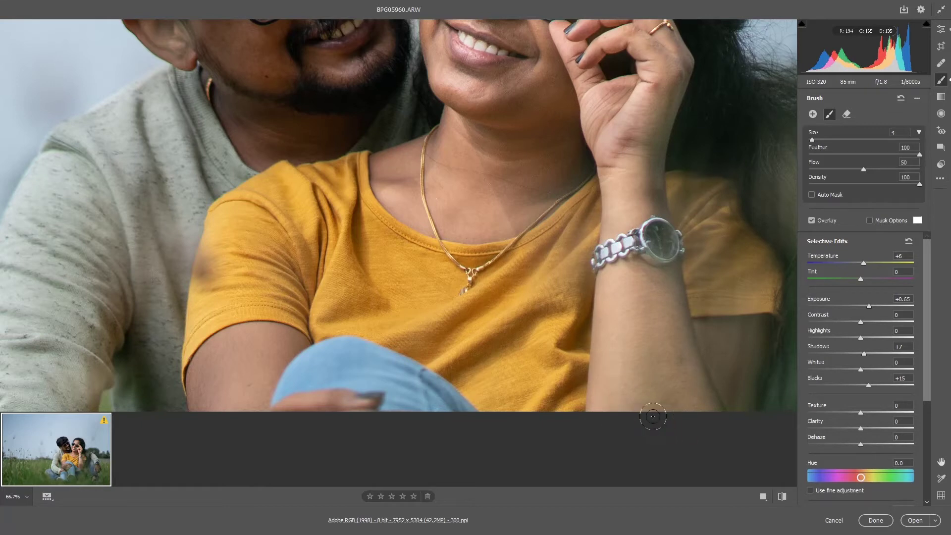
{"action": "key", "text": "ctrl+minus"}
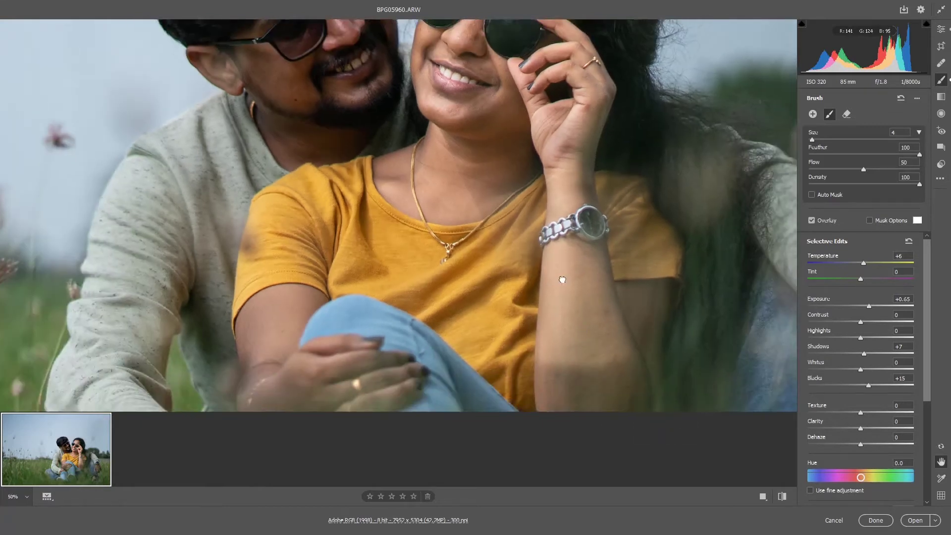
{"action": "scroll", "coordinate": [571, 310], "scroll_direction": "down", "scroll_amount": 3}
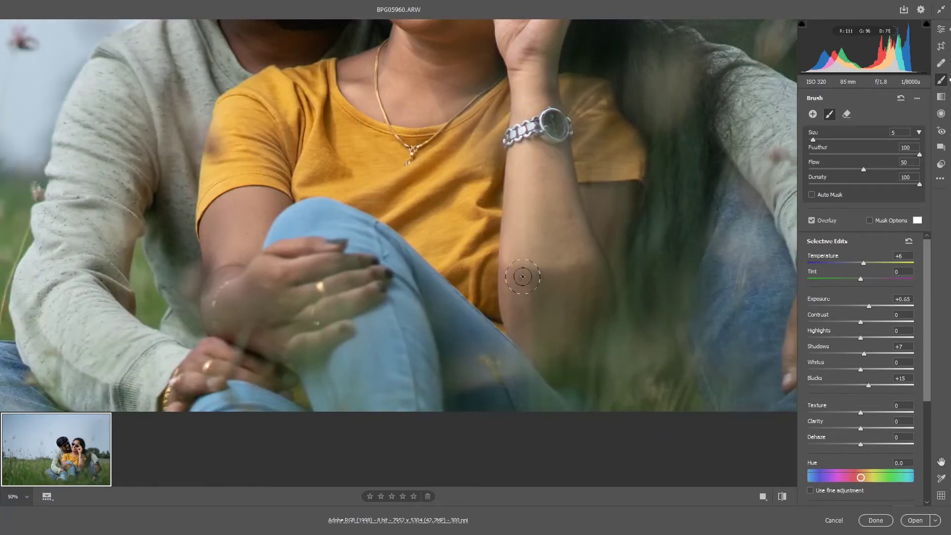
{"action": "key", "text": "bracketright"}
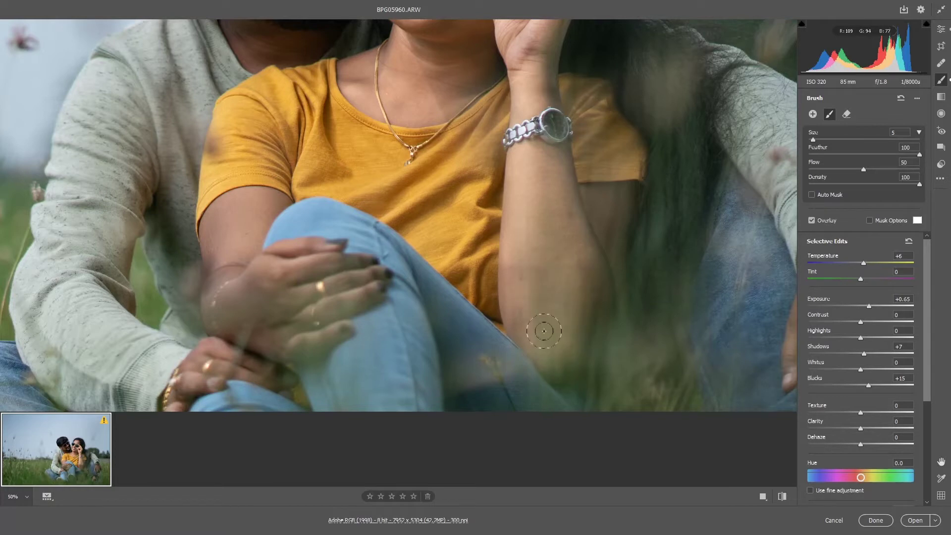
{"action": "left_click_drag", "start_coordinate": [585, 208], "coordinate": [576, 370]}
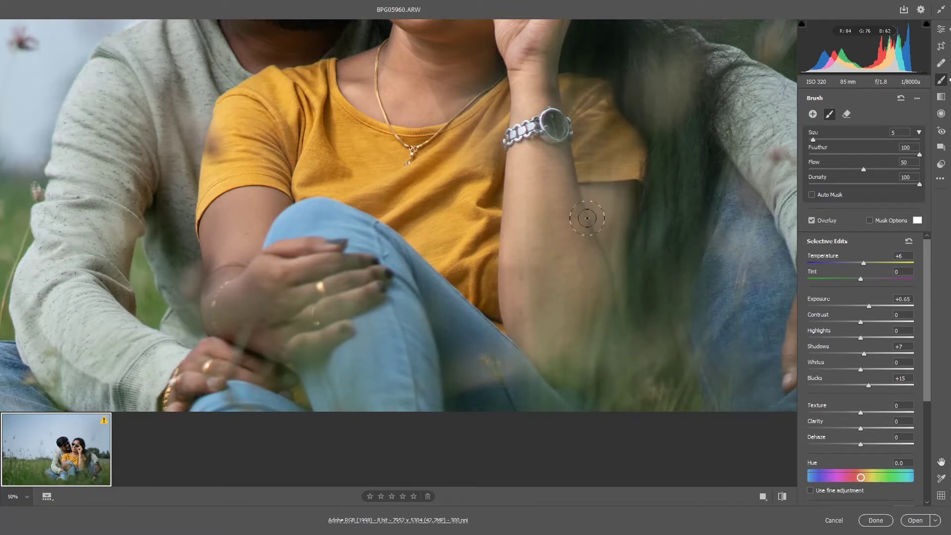
Brush brightening over the woman's upper arm, wrist and fingers using a smaller brush.
{"action": "scroll", "coordinate": [446, 261], "scroll_direction": "left", "scroll_amount": 2}
{"action": "scroll", "coordinate": [446, 261], "scroll_direction": "left", "scroll_amount": 2}
{"action": "key", "text": "bracketleft"}
{"action": "mouse_move", "coordinate": [270, 226]}
{"action": "left_mouse_down"}
{"action": "mouse_move", "coordinate": [304, 232]}
{"action": "mouse_move", "coordinate": [277, 286]}
{"action": "mouse_move", "coordinate": [372, 311]}
{"action": "mouse_move", "coordinate": [423, 284]}
{"action": "mouse_move", "coordinate": [350, 337]}
{"action": "mouse_move", "coordinate": [310, 344]}
{"action": "left_mouse_up"}
{"action": "key", "text": "bracketleft"}
{"action": "left_click_drag", "start_coordinate": [234, 382], "coordinate": [226, 410]}
{"action": "mouse_move", "coordinate": [244, 370]}
{"action": "left_mouse_down"}
{"action": "mouse_move", "coordinate": [270, 359]}
{"action": "mouse_move", "coordinate": [347, 383]}
{"action": "mouse_move", "coordinate": [292, 365]}
{"action": "left_mouse_up"}
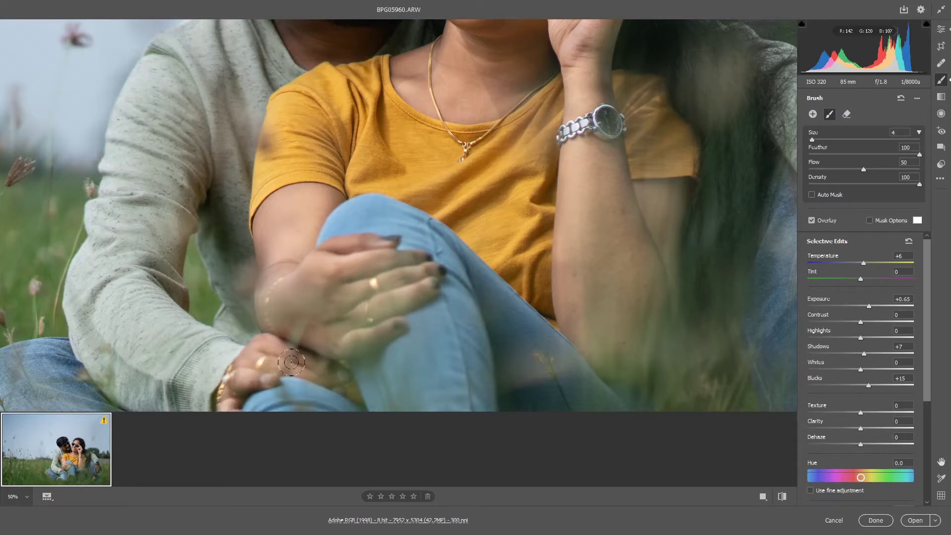
{"action": "scroll", "coordinate": [371, 266], "scroll_direction": "up", "scroll_amount": 5}
Brighten the man's ear, glasses, cheek, beard down to the neck, and the left sunglass lens.
{"action": "scroll", "coordinate": [310, 190], "scroll_direction": "up", "scroll_amount": 5}
{"action": "mouse_move", "coordinate": [228, 167]}
{"action": "left_mouse_down"}
{"action": "mouse_move", "coordinate": [267, 185]}
{"action": "mouse_move", "coordinate": [292, 144]}
{"action": "mouse_move", "coordinate": [288, 237]}
{"action": "mouse_move", "coordinate": [310, 260]}
{"action": "mouse_move", "coordinate": [357, 248]}
{"action": "mouse_move", "coordinate": [341, 213]}
{"action": "mouse_move", "coordinate": [351, 212]}
{"action": "mouse_move", "coordinate": [342, 144]}
{"action": "mouse_move", "coordinate": [297, 153]}
{"action": "mouse_move", "coordinate": [347, 99]}
{"action": "mouse_move", "coordinate": [360, 66]}
{"action": "mouse_move", "coordinate": [291, 122]}
{"action": "left_mouse_up"}
{"action": "key", "text": "bracketright"}
{"action": "key", "text": "bracketleft"}
{"action": "mouse_move", "coordinate": [364, 92]}
{"action": "left_mouse_down"}
{"action": "mouse_move", "coordinate": [398, 124]}
{"action": "mouse_move", "coordinate": [401, 168]}
{"action": "mouse_move", "coordinate": [355, 217]}
{"action": "mouse_move", "coordinate": [379, 164]}
{"action": "mouse_move", "coordinate": [334, 135]}
{"action": "left_mouse_up"}
{"action": "left_click_drag", "start_coordinate": [395, 197], "coordinate": [363, 257]}
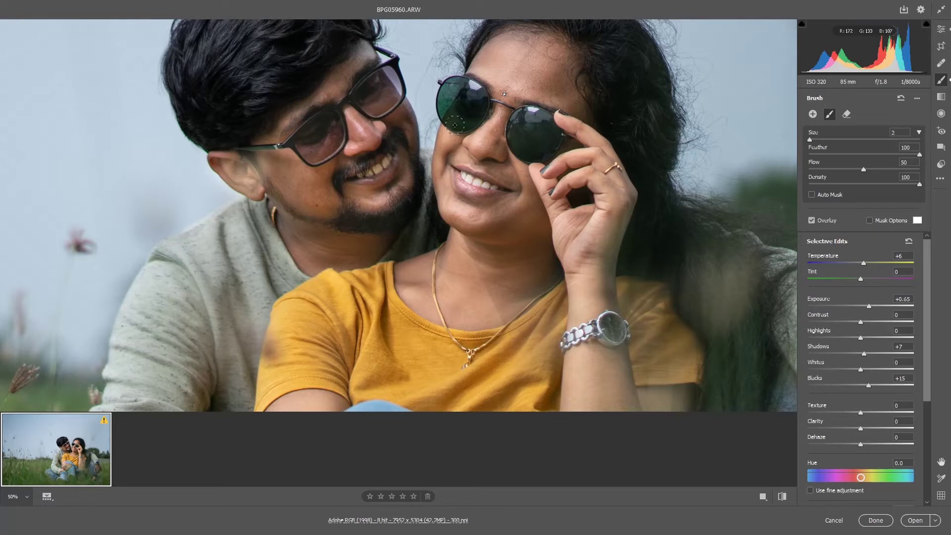
{"action": "key", "text": "bracketright"}
{"action": "key", "text": "bracketright"}
{"action": "left_click_drag", "start_coordinate": [463, 107], "coordinate": [461, 99]}
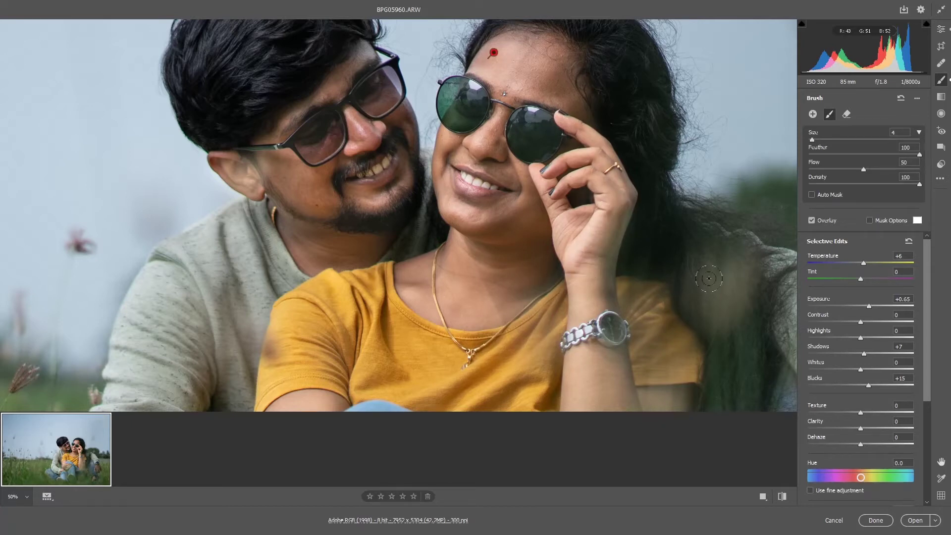
Zoom out slightly and brush brightening over the man's hand and along its edge.
{"action": "key", "text": "ctrl+minus"}
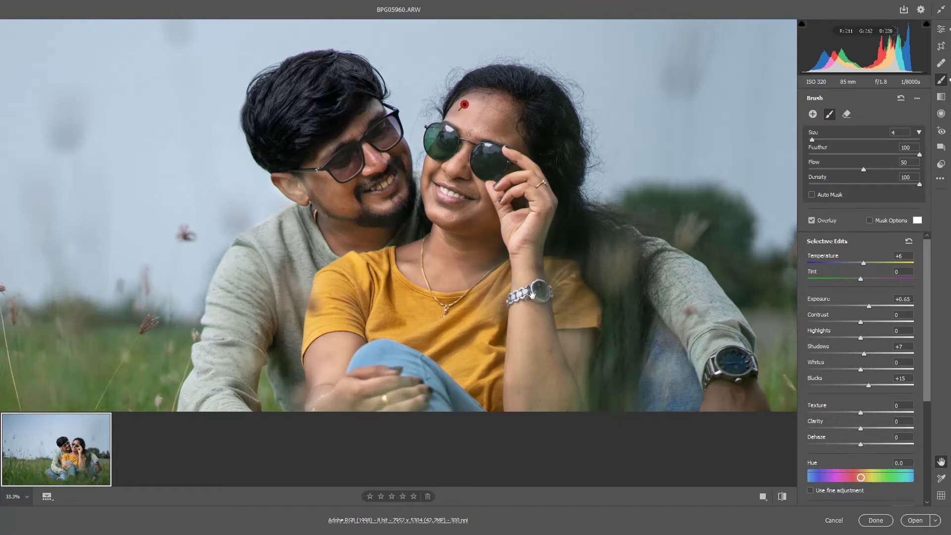
{"action": "scroll", "coordinate": [569, 253], "scroll_direction": "down", "scroll_amount": 5}
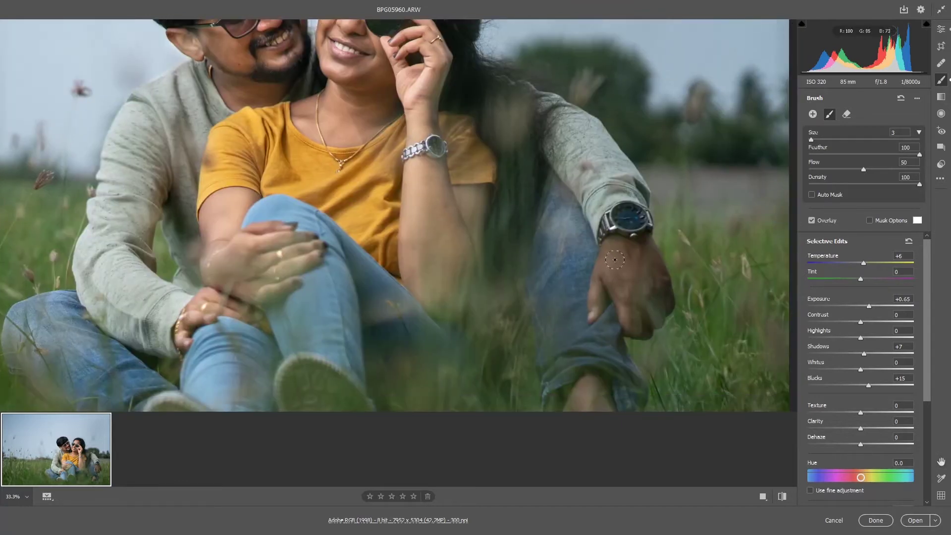
{"action": "key", "text": "bracketleft"}
{"action": "mouse_move", "coordinate": [656, 287]}
{"action": "left_mouse_down"}
{"action": "mouse_move", "coordinate": [610, 262]}
{"action": "mouse_move", "coordinate": [666, 301]}
{"action": "left_mouse_up"}
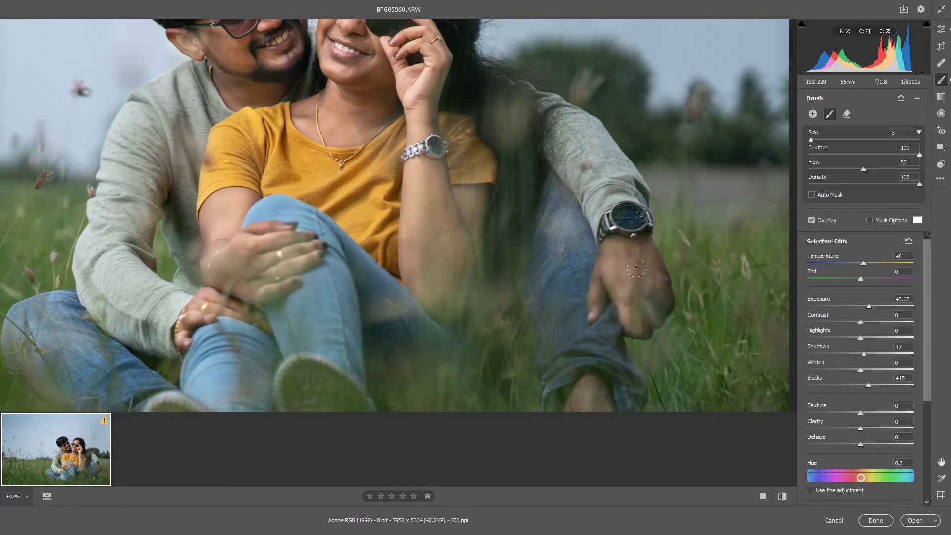
{"action": "key", "text": "bracketleft"}
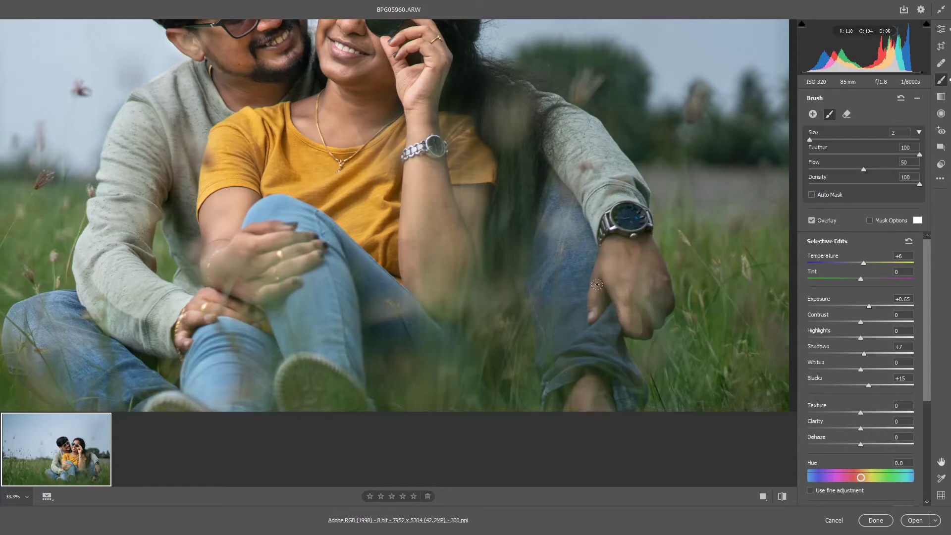
{"action": "mouse_move", "coordinate": [665, 301]}
{"action": "left_mouse_down"}
{"action": "mouse_move", "coordinate": [603, 262]}
{"action": "mouse_move", "coordinate": [613, 236]}
{"action": "left_mouse_up"}
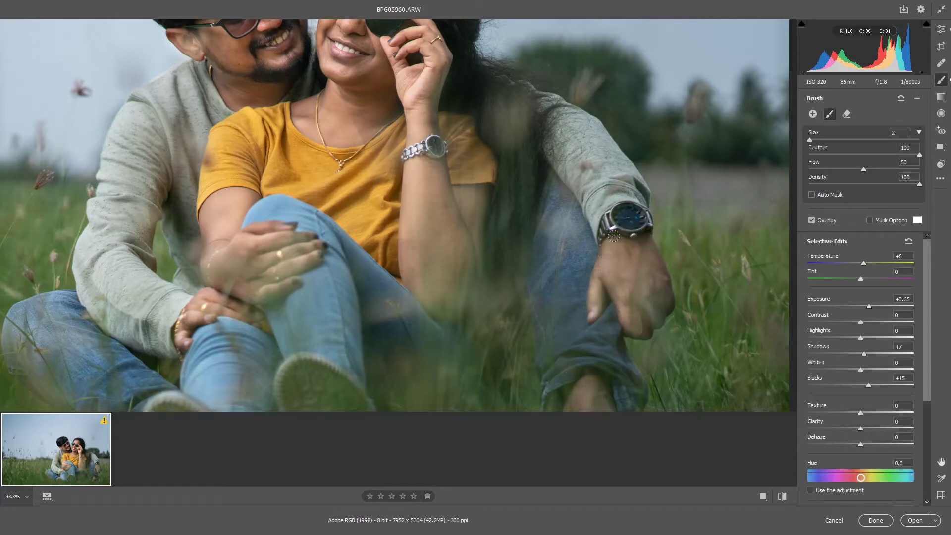
{"action": "key", "text": "bracketright"}
{"action": "key", "text": "bracketleft"}
{"action": "mouse_move", "coordinate": [636, 285]}
{"action": "left_mouse_down"}
{"action": "mouse_move", "coordinate": [667, 306]}
{"action": "mouse_move", "coordinate": [645, 333]}
{"action": "mouse_move", "coordinate": [543, 241]}
{"action": "left_mouse_up"}
Brighten the exposed ankle and shoe, then fit the whole photo in view.
{"action": "key", "text": "bracketright"}
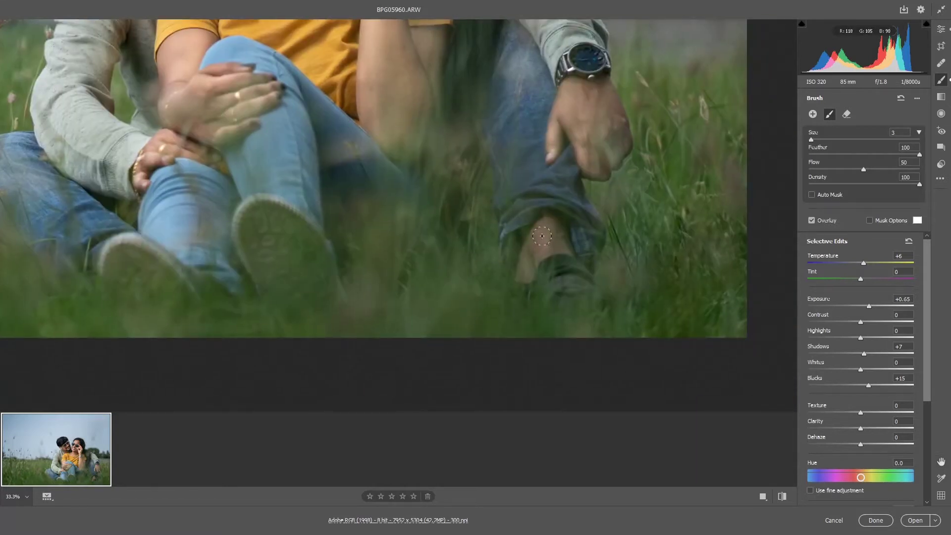
{"action": "left_click_drag", "start_coordinate": [541, 231], "coordinate": [539, 231]}
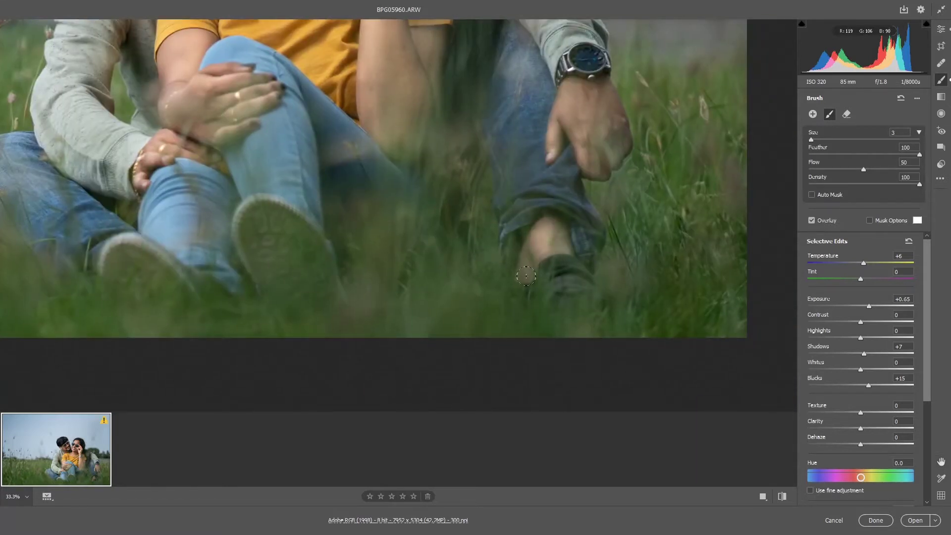
{"action": "mouse_move", "coordinate": [539, 232]}
{"action": "left_mouse_down"}
{"action": "mouse_move", "coordinate": [552, 230]}
{"action": "mouse_move", "coordinate": [523, 274]}
{"action": "left_mouse_up"}
{"action": "key", "text": "bracketright"}
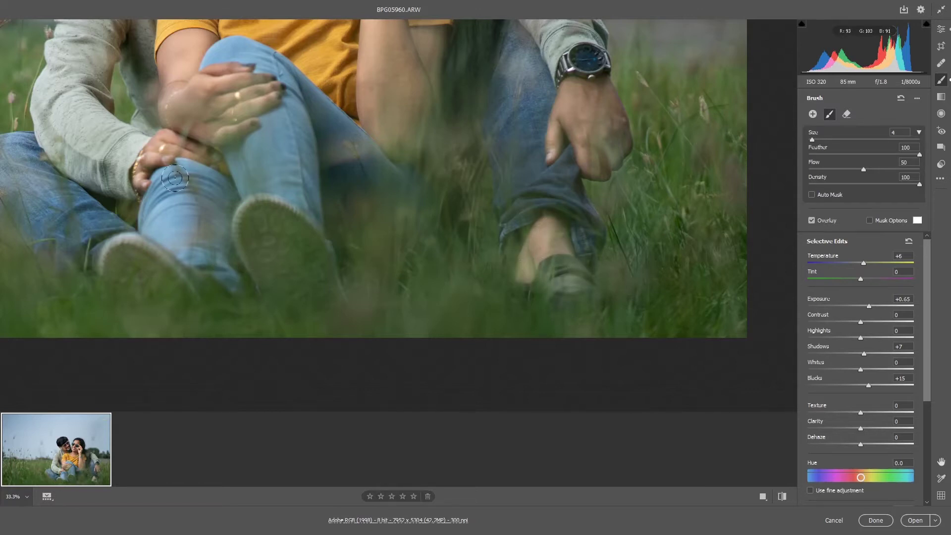
{"action": "key", "text": "ctrl+0"}
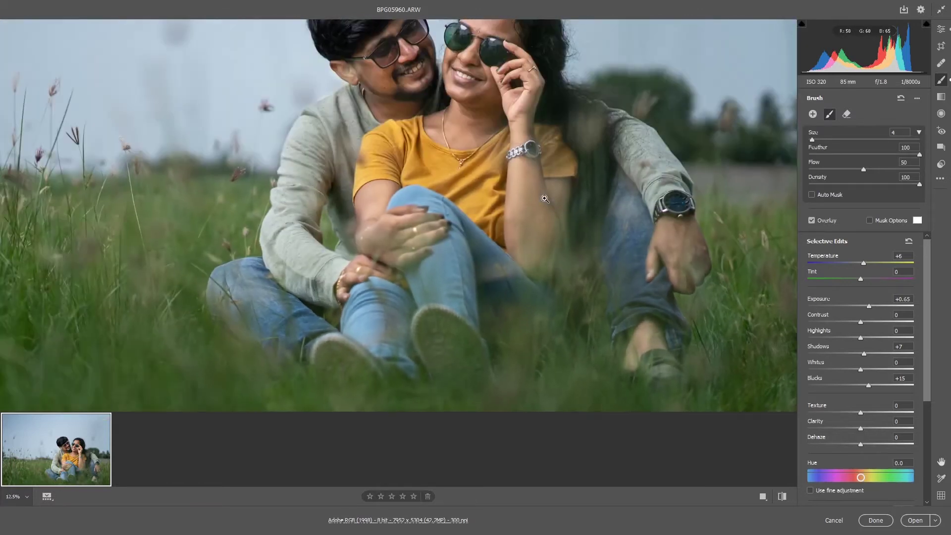
{"action": "key", "text": "ctrl+plus"}
{"action": "key", "text": "ctrl+plus"}
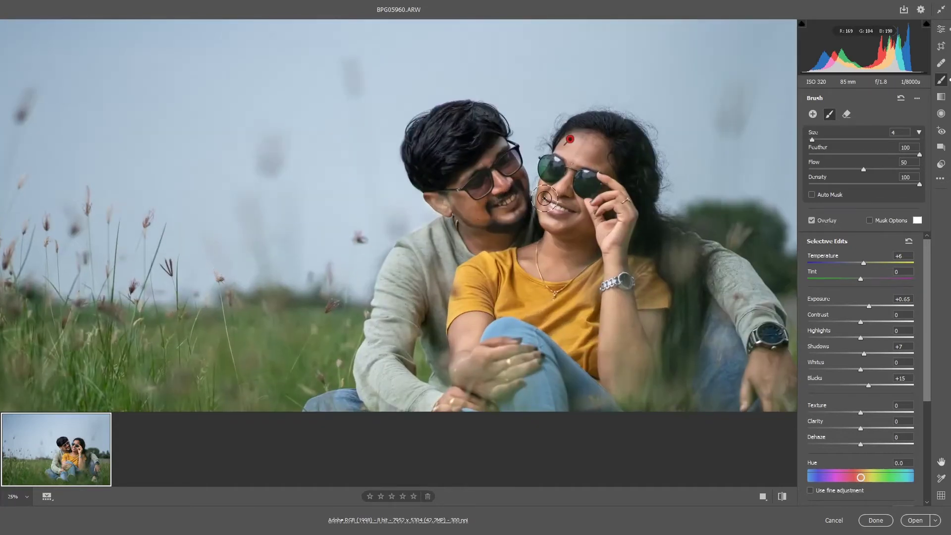
{"action": "left_click_drag", "start_coordinate": [539, 203], "coordinate": [501, 160]}
{"action": "key", "text": "ctrl+0"}
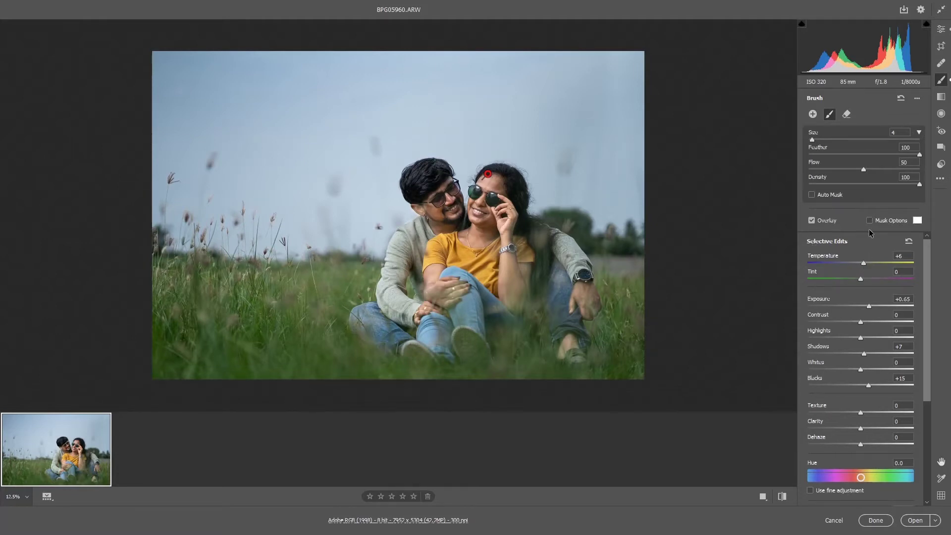
Show the painted brush mask as an overlay on the photo.
{"action": "scroll", "coordinate": [861, 297], "scroll_direction": "down", "scroll_amount": 4}
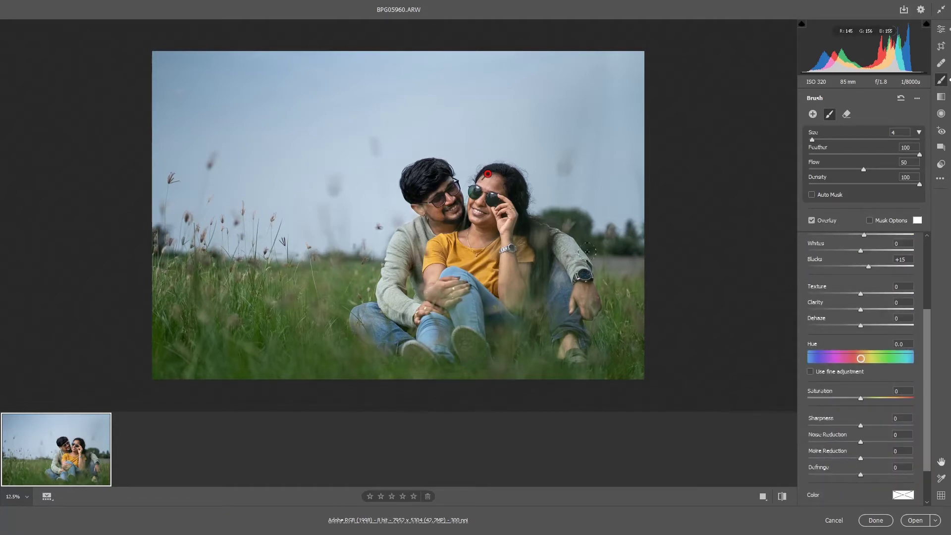
{"action": "scroll", "coordinate": [848, 304], "scroll_direction": "down", "scroll_amount": 1}
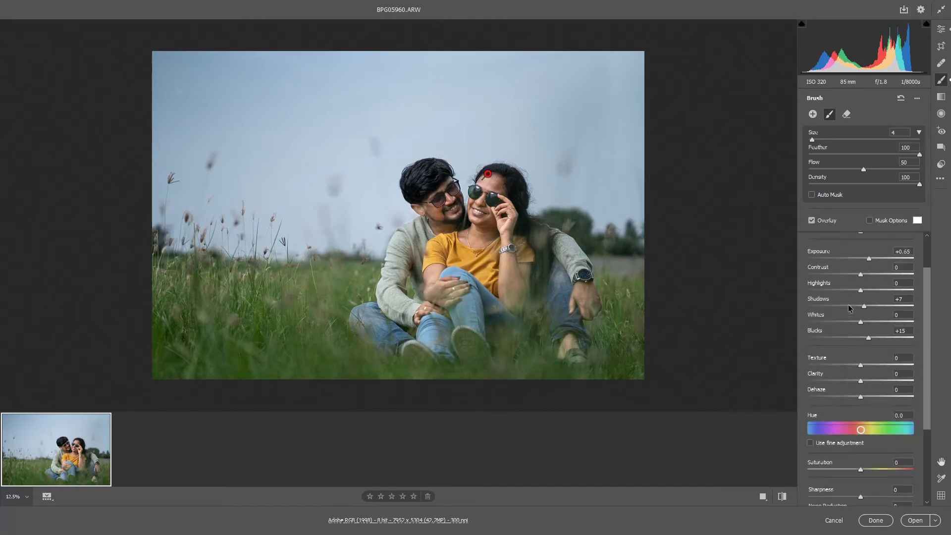
{"action": "scroll", "coordinate": [847, 304], "scroll_direction": "down", "scroll_amount": 1}
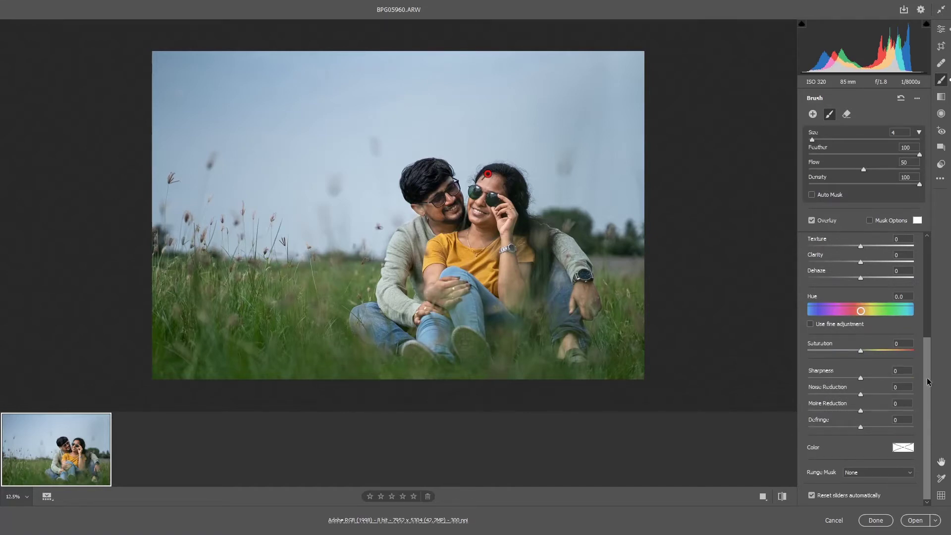
{"action": "scroll", "coordinate": [930, 376], "scroll_direction": "up", "scroll_amount": 1}
{"action": "scroll", "coordinate": [931, 298], "scroll_direction": "up", "scroll_amount": 3}
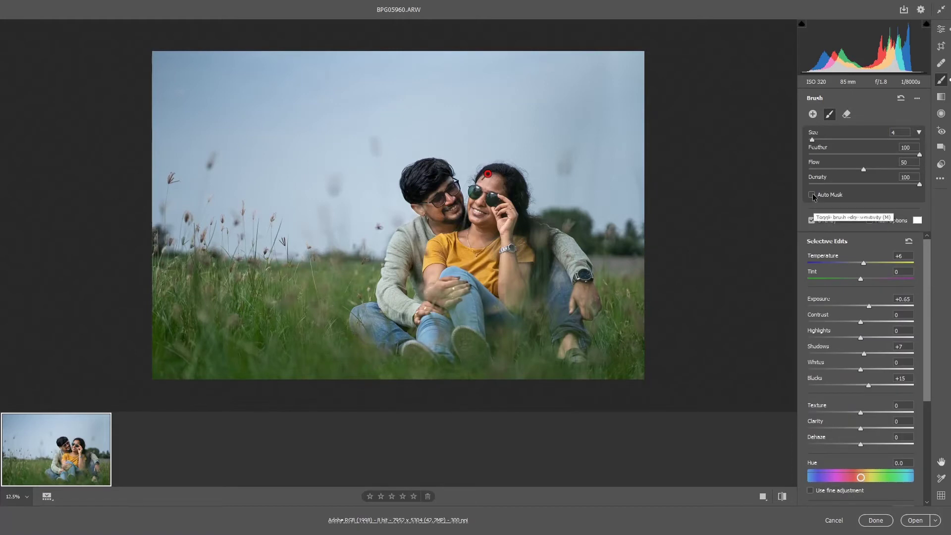
{"action": "left_click", "coordinate": [870, 220]}
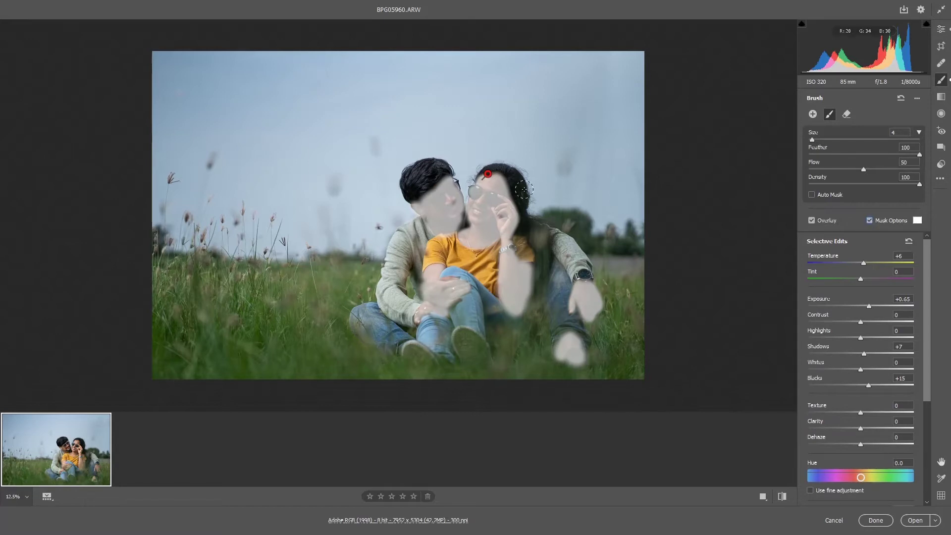
Extend the mask over the woman's hand with a smaller brush, checking the legs and faces.
{"action": "key", "text": "ctrl+plus"}
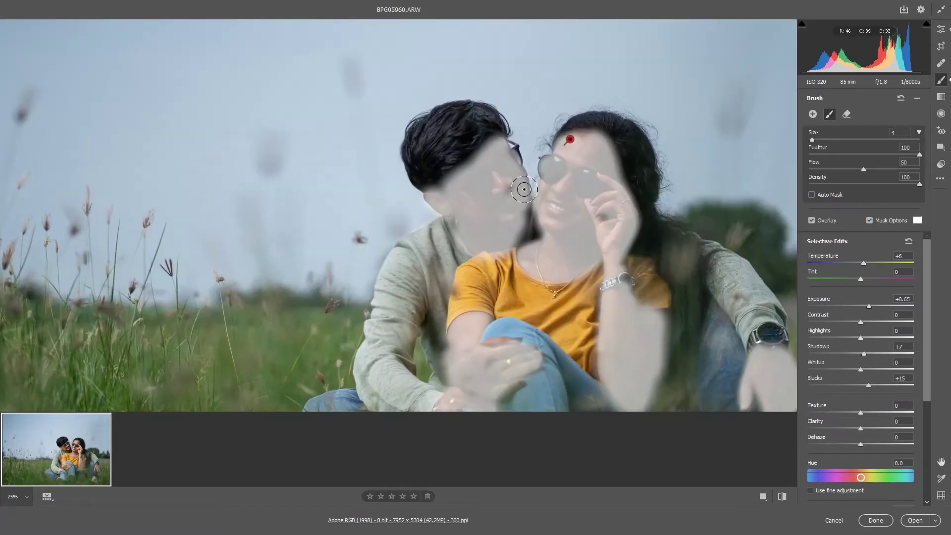
{"action": "key", "text": "bracketleft"}
{"action": "key", "text": "bracketleft"}
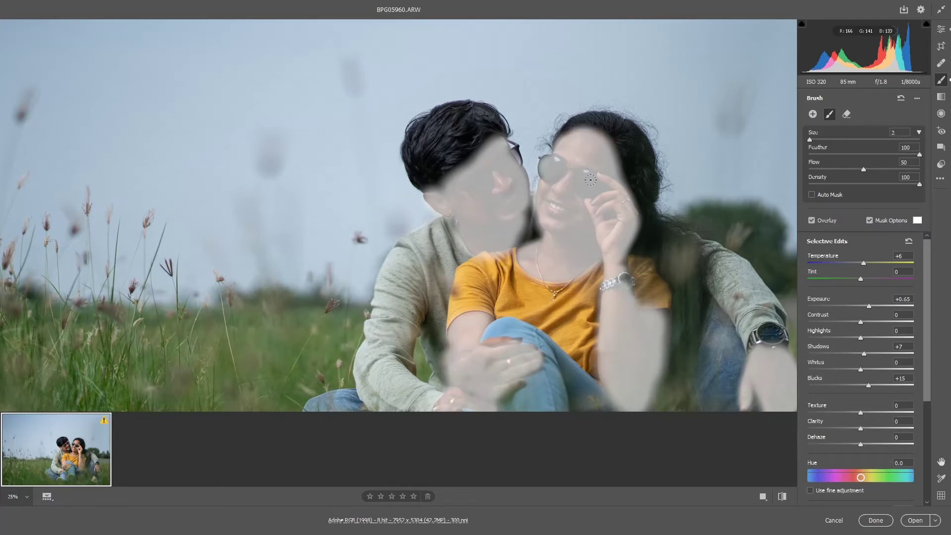
{"action": "left_click_drag", "start_coordinate": [481, 159], "coordinate": [465, 192]}
{"action": "left_click_drag", "start_coordinate": [510, 347], "coordinate": [435, 272]}
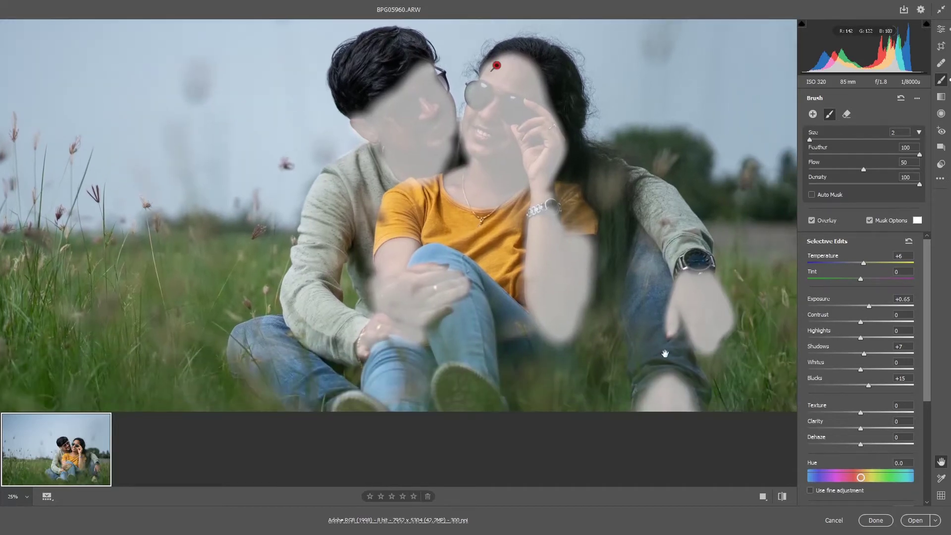
{"action": "left_click_drag", "start_coordinate": [664, 345], "coordinate": [613, 233]}
{"action": "left_click_drag", "start_coordinate": [357, 204], "coordinate": [411, 397]}
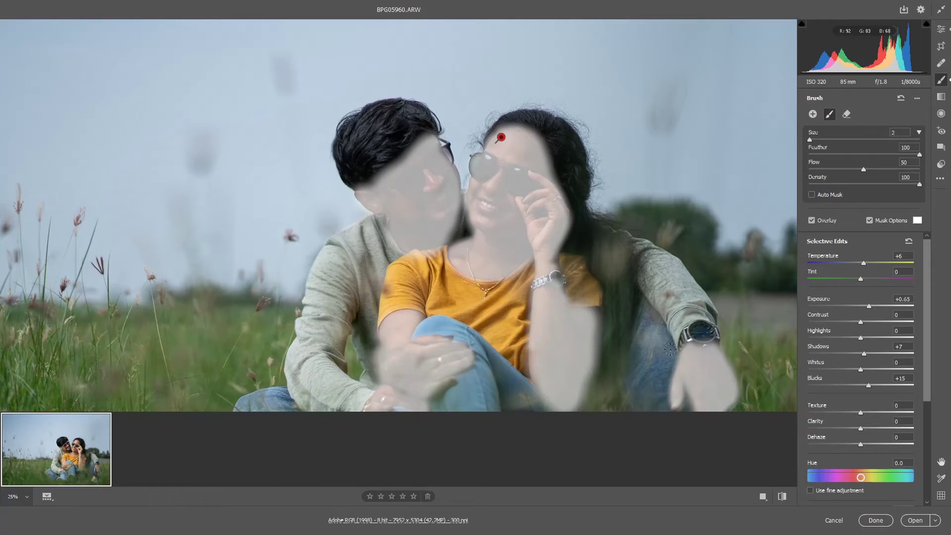
{"action": "scroll", "coordinate": [869, 301], "scroll_direction": "down", "scroll_amount": 3}
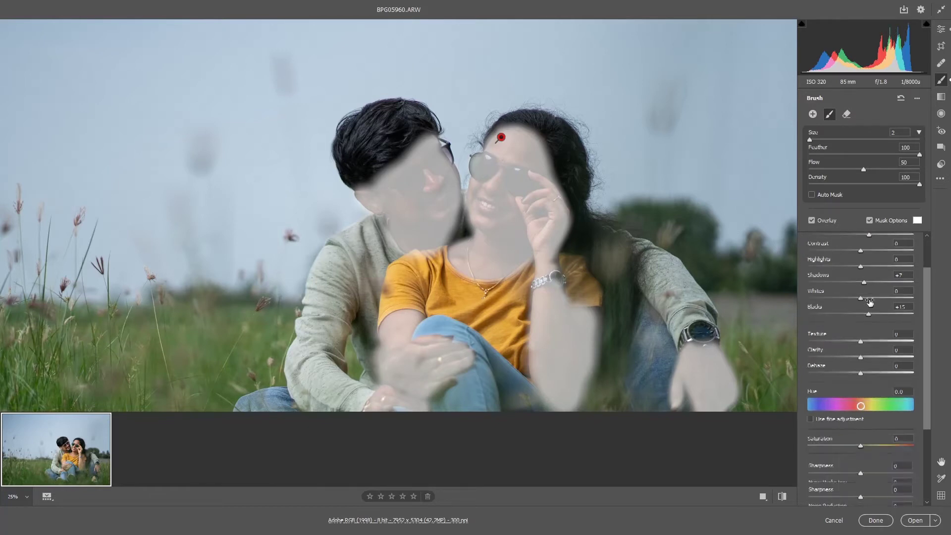
{"action": "scroll", "coordinate": [871, 287], "scroll_direction": "up", "scroll_amount": 3}
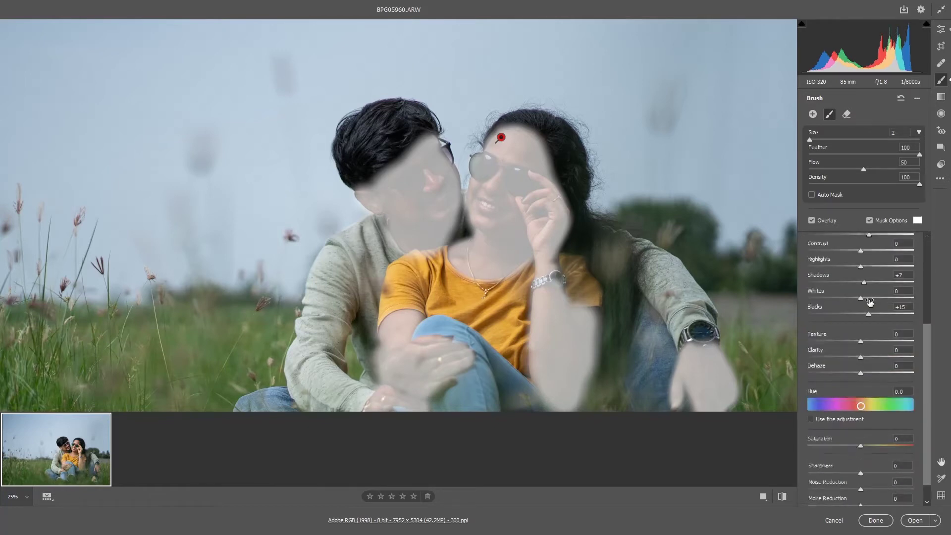
Hide the mask overlay and raise the brushed area to Exposure +0.80, Temperature +15, Tint +8.
{"action": "left_click", "coordinate": [869, 221]}
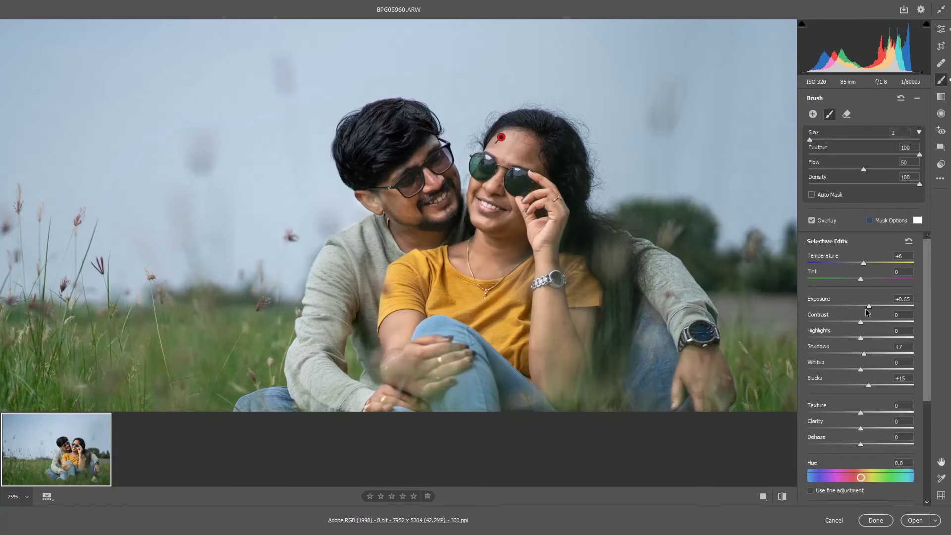
{"action": "left_click_drag", "start_coordinate": [870, 308], "coordinate": [872, 307]}
{"action": "mouse_move", "coordinate": [865, 263]}
{"action": "left_mouse_down"}
{"action": "mouse_move", "coordinate": [864, 279]}
{"action": "mouse_move", "coordinate": [855, 279]}
{"action": "mouse_move", "coordinate": [864, 279]}
{"action": "left_mouse_up"}
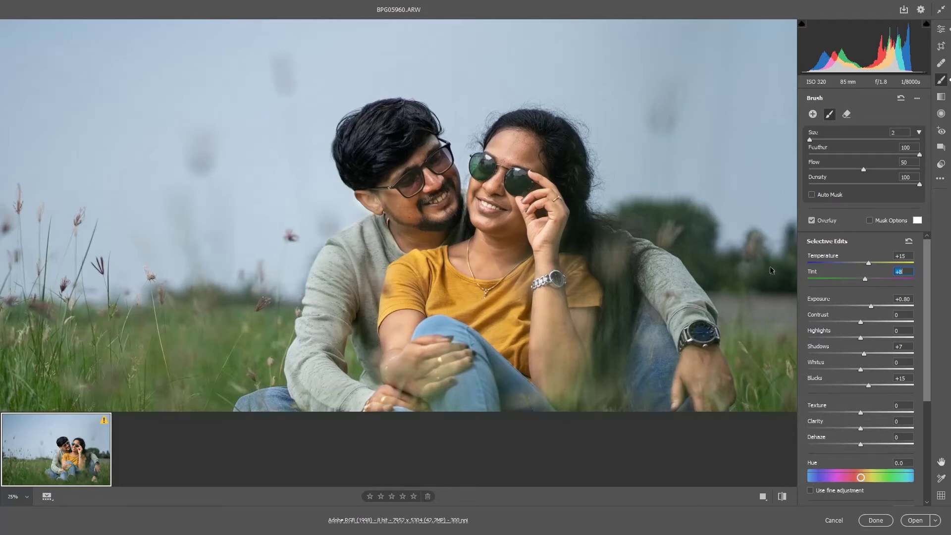
{"action": "key", "text": "ctrl+minus"}
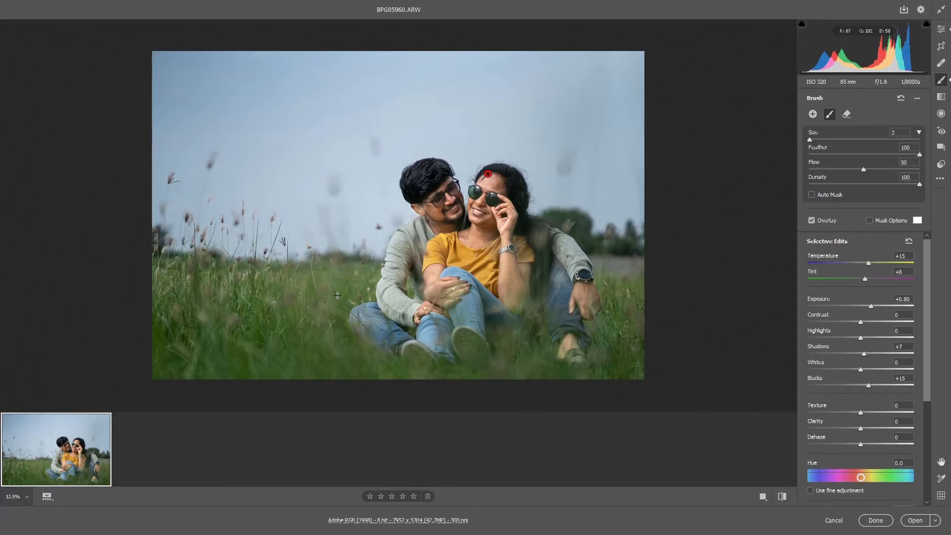
Return to the Edit adjustments and try the targeted Saturation and Hue options on the photo.
{"action": "key", "text": "ctrl+shift+alt+t"}
{"action": "right_click", "coordinate": [314, 284]}
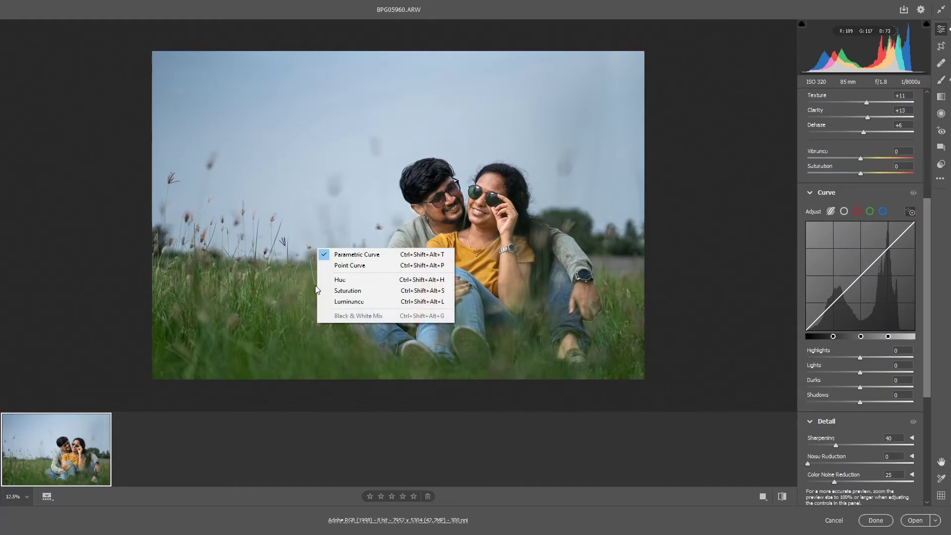
{"action": "left_click", "coordinate": [354, 290]}
{"action": "right_click", "coordinate": [348, 304]}
{"action": "left_click", "coordinate": [391, 295]}
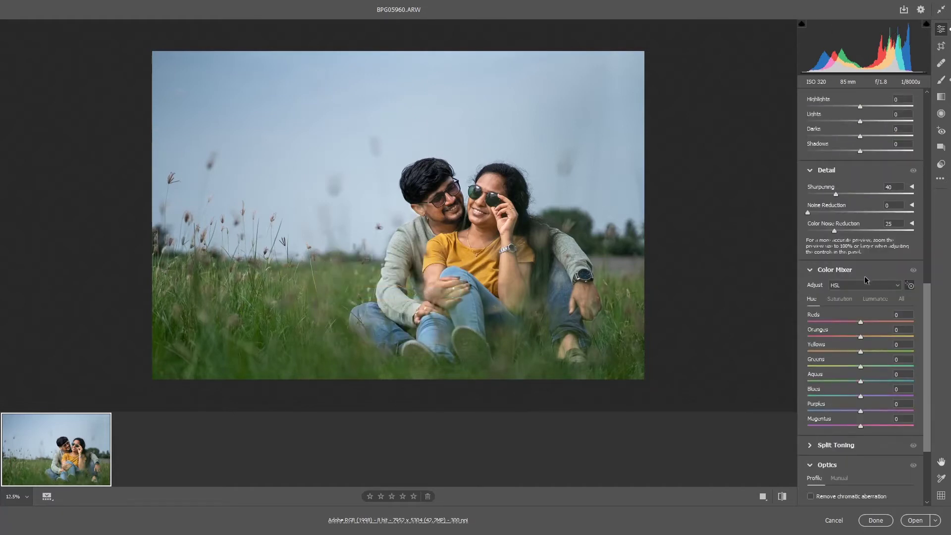
Switch Color Mixer to per-color mode and set greens to Hue +14, Saturation -53, Luminance +66.
{"action": "left_click", "coordinate": [897, 286]}
{"action": "left_click", "coordinate": [854, 302]}
{"action": "left_click", "coordinate": [852, 300]}
{"action": "mouse_move", "coordinate": [869, 349]}
{"action": "left_mouse_down"}
{"action": "mouse_move", "coordinate": [895, 349]}
{"action": "mouse_move", "coordinate": [831, 335]}
{"action": "mouse_move", "coordinate": [868, 326]}
{"action": "left_mouse_up"}
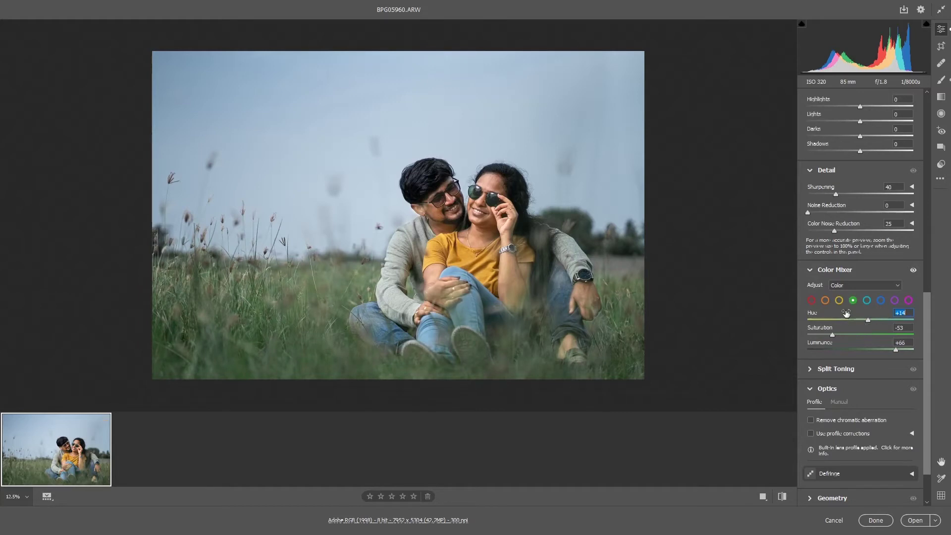
Set the oranges to Hue +17 and Saturation -3 in the Color Mixer.
{"action": "left_click", "coordinate": [825, 300]}
{"action": "mouse_move", "coordinate": [860, 350]}
{"action": "left_mouse_down"}
{"action": "mouse_move", "coordinate": [880, 350]}
{"action": "mouse_move", "coordinate": [884, 321]}
{"action": "left_mouse_up"}
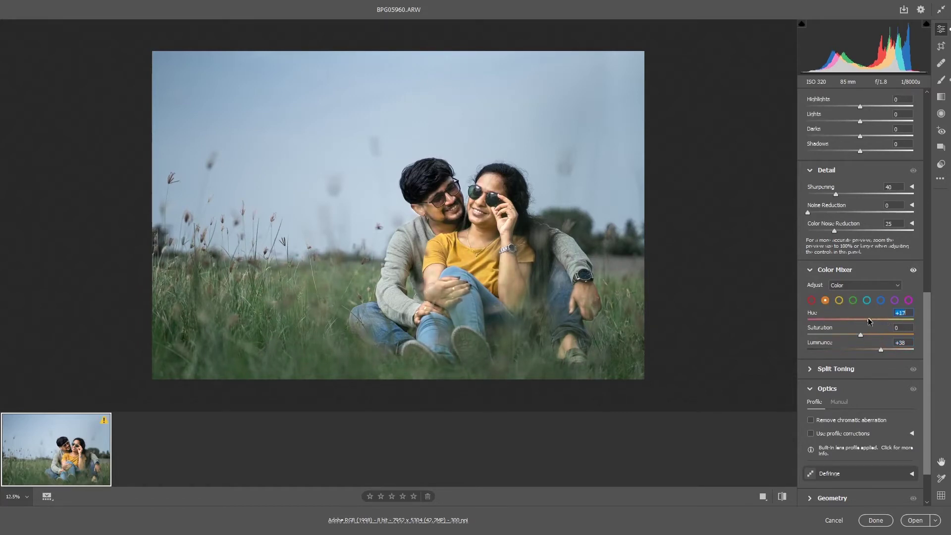
{"action": "left_click_drag", "start_coordinate": [873, 319], "coordinate": [869, 320]}
{"action": "left_click", "coordinate": [870, 334]}
{"action": "left_click_drag", "start_coordinate": [875, 332], "coordinate": [855, 332]}
Set blues to Hue +17, Saturation +19, Luminance -12, reset orange luminance, and fit the photo.
{"action": "left_click", "coordinate": [880, 301]}
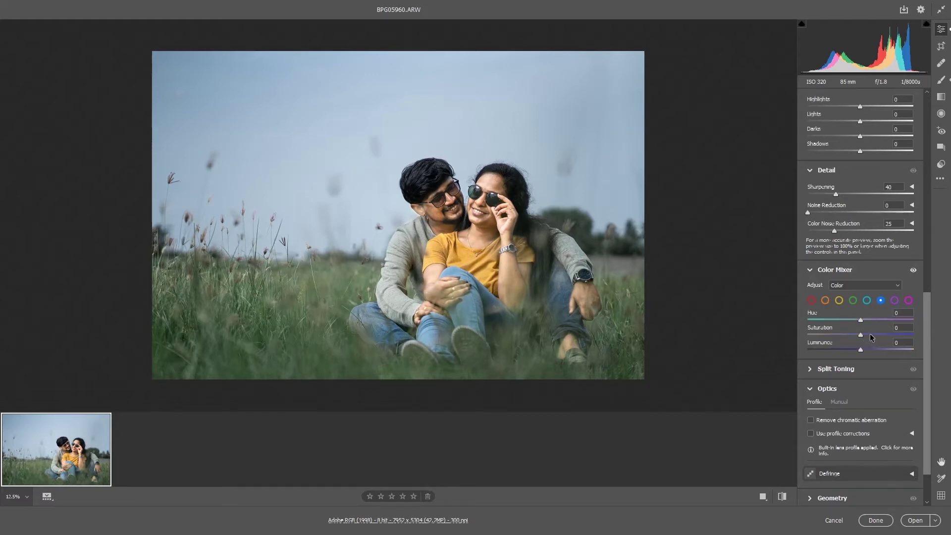
{"action": "mouse_move", "coordinate": [860, 349]}
{"action": "left_mouse_down"}
{"action": "mouse_move", "coordinate": [878, 349]}
{"action": "mouse_move", "coordinate": [852, 349]}
{"action": "mouse_move", "coordinate": [875, 333]}
{"action": "mouse_move", "coordinate": [854, 320]}
{"action": "mouse_move", "coordinate": [870, 322]}
{"action": "left_mouse_up"}
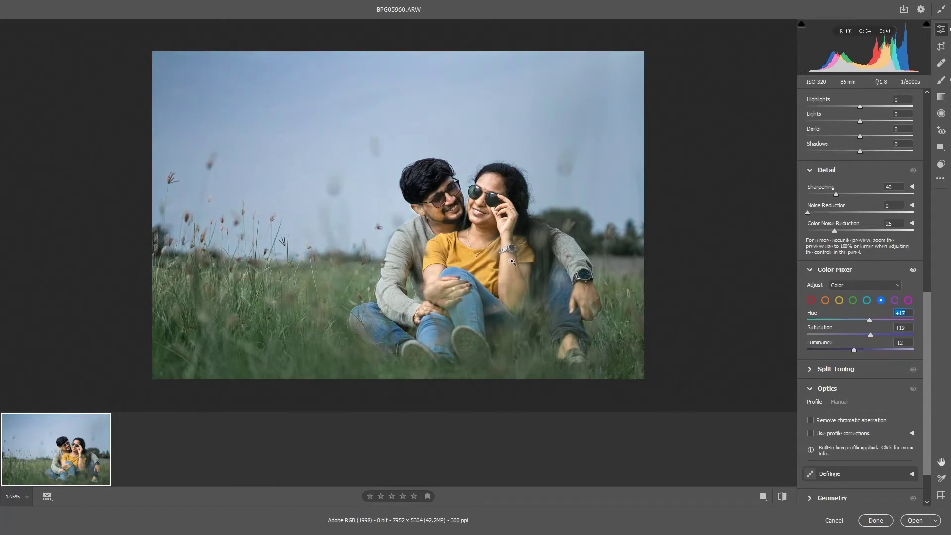
{"action": "left_click", "coordinate": [825, 300]}
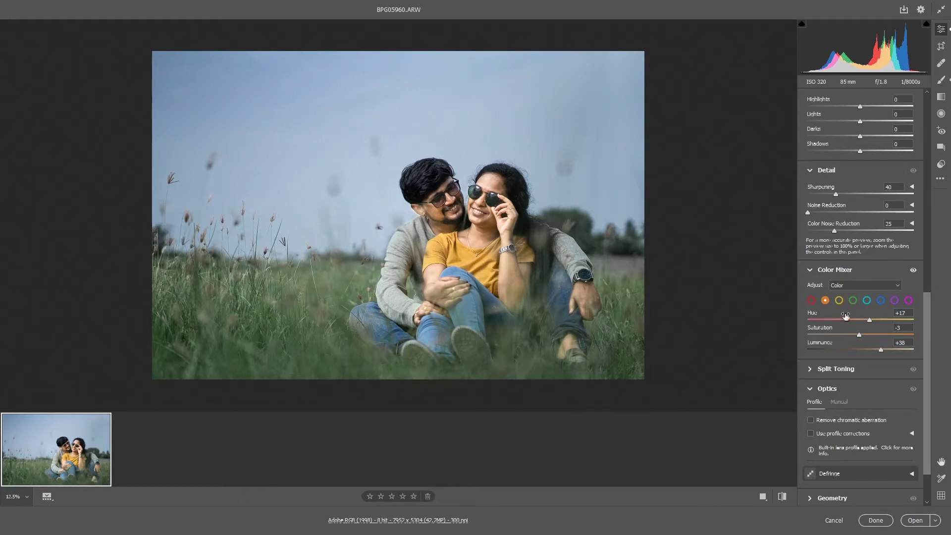
{"action": "left_click_drag", "start_coordinate": [878, 349], "coordinate": [880, 349]}
{"action": "double_click", "coordinate": [879, 349]}
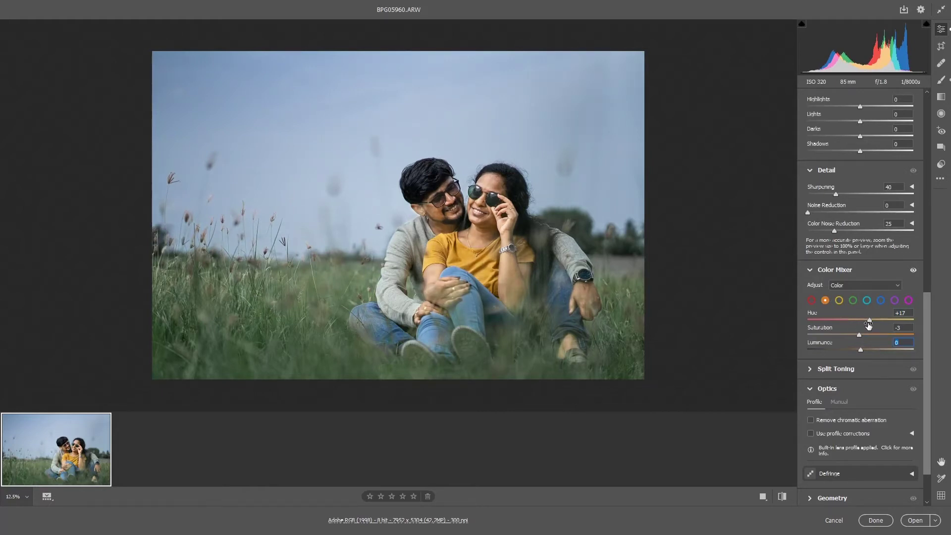
{"action": "right_click", "coordinate": [460, 253]}
{"action": "key", "text": "Escape"}
{"action": "key", "text": "ctrl+0"}
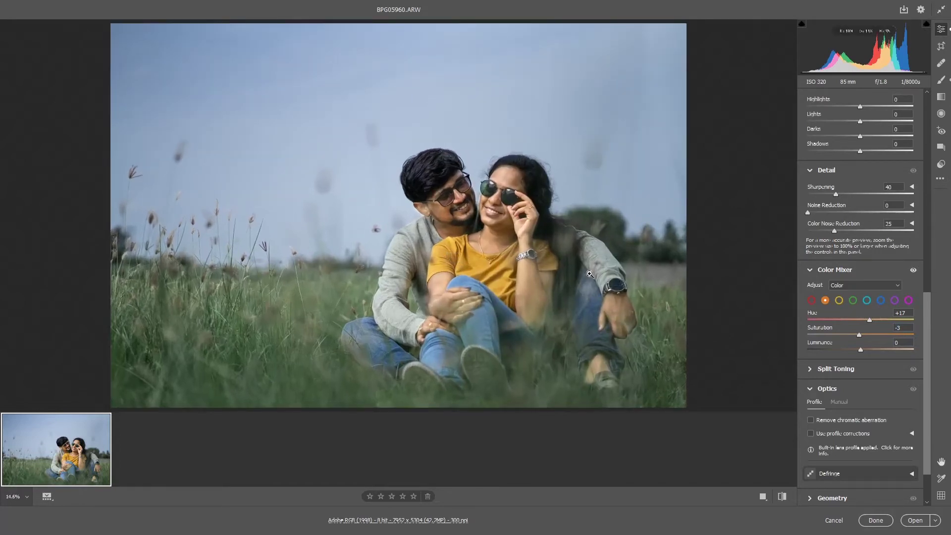
{"action": "left_click", "coordinate": [842, 285]}
In HSL mode, drag on the shirt and jeans to set Oranges +39, Yellows +45, Aquas +8, Blues +49.
{"action": "left_click", "coordinate": [842, 296]}
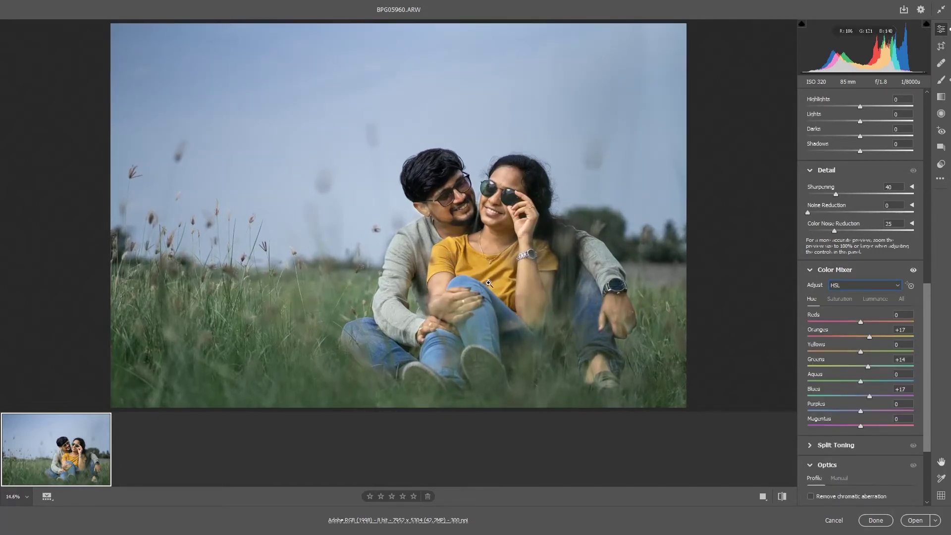
{"action": "right_click", "coordinate": [491, 272]}
{"action": "left_click", "coordinate": [514, 269]}
{"action": "right_click", "coordinate": [498, 281]}
{"action": "left_click", "coordinate": [499, 282]}
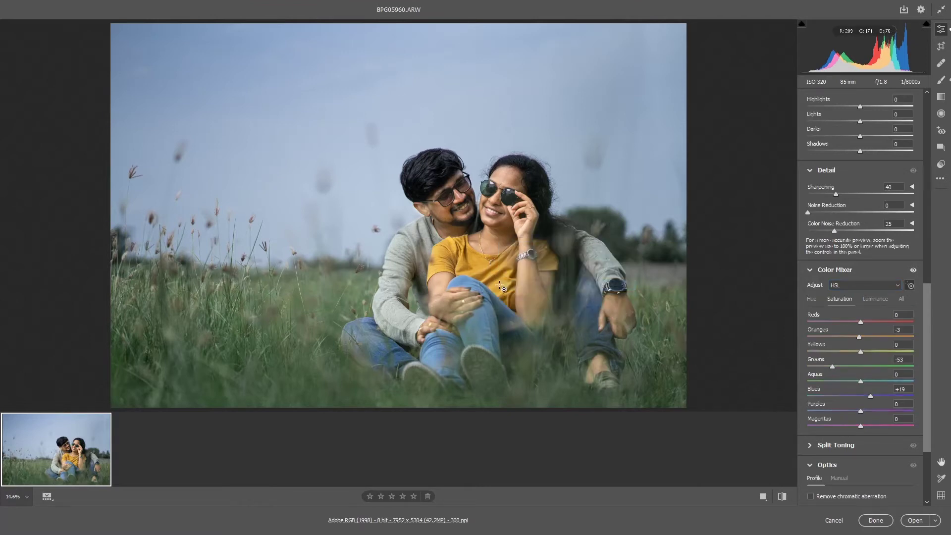
{"action": "mouse_move", "coordinate": [498, 282]}
{"action": "left_mouse_down"}
{"action": "mouse_move", "coordinate": [498, 272]}
{"action": "mouse_move", "coordinate": [500, 281]}
{"action": "left_mouse_up"}
{"action": "right_click", "coordinate": [495, 322]}
{"action": "left_click", "coordinate": [515, 321]}
{"action": "mouse_move", "coordinate": [488, 322]}
{"action": "left_mouse_down"}
{"action": "mouse_move", "coordinate": [486, 311]}
{"action": "mouse_move", "coordinate": [488, 322]}
{"action": "left_mouse_up"}
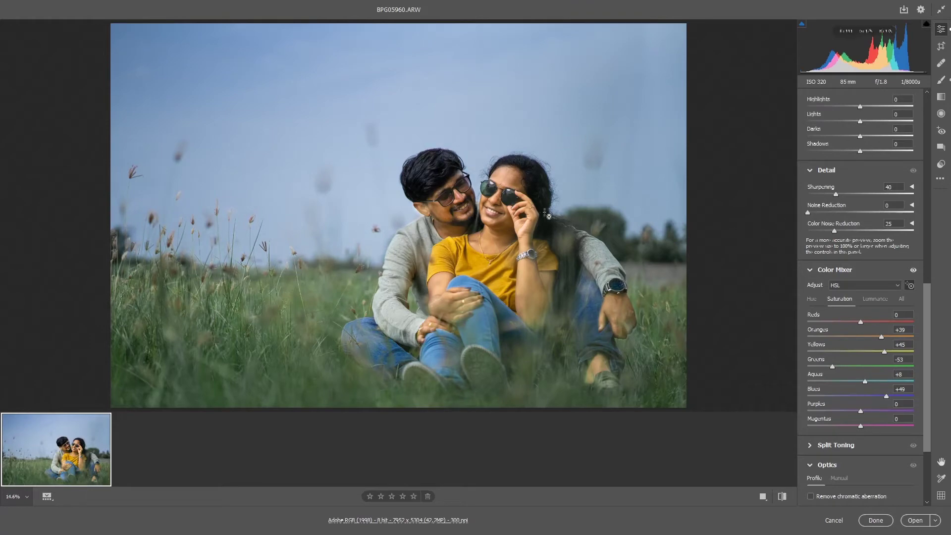
{"action": "left_click", "coordinate": [512, 198]}
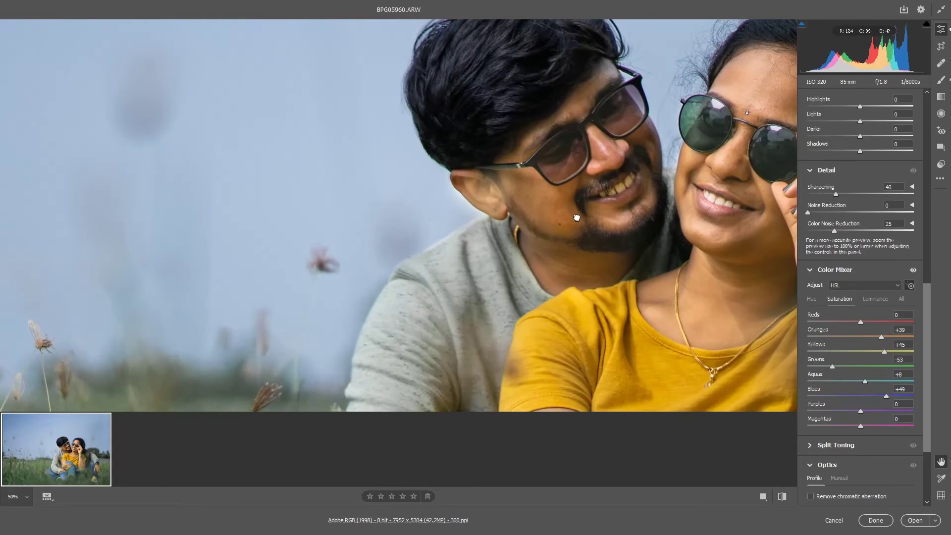
Set Noise Reduction to 23 on the zoomed-in faces and open the edited photo in Photoshop.
{"action": "left_click_drag", "start_coordinate": [584, 213], "coordinate": [380, 248]}
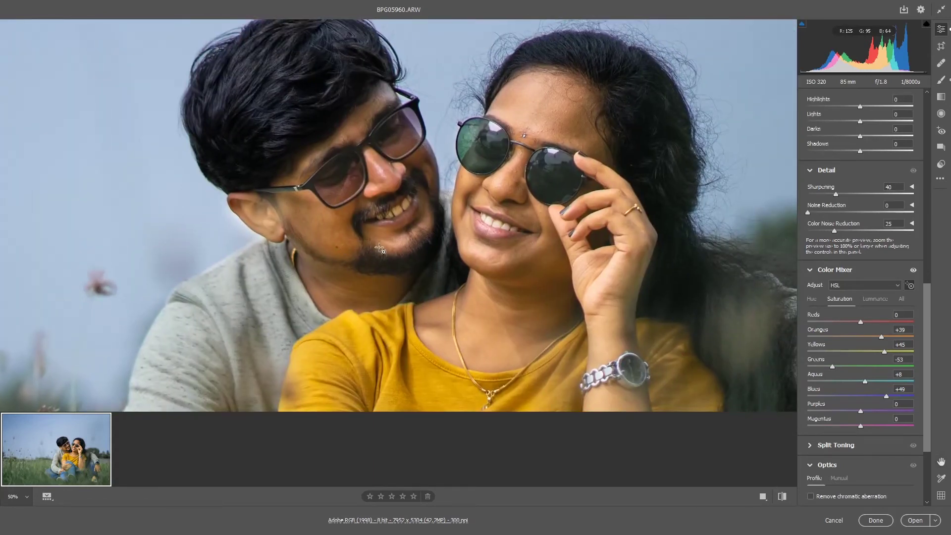
{"action": "scroll", "coordinate": [380, 248], "scroll_direction": "up", "scroll_amount": 2}
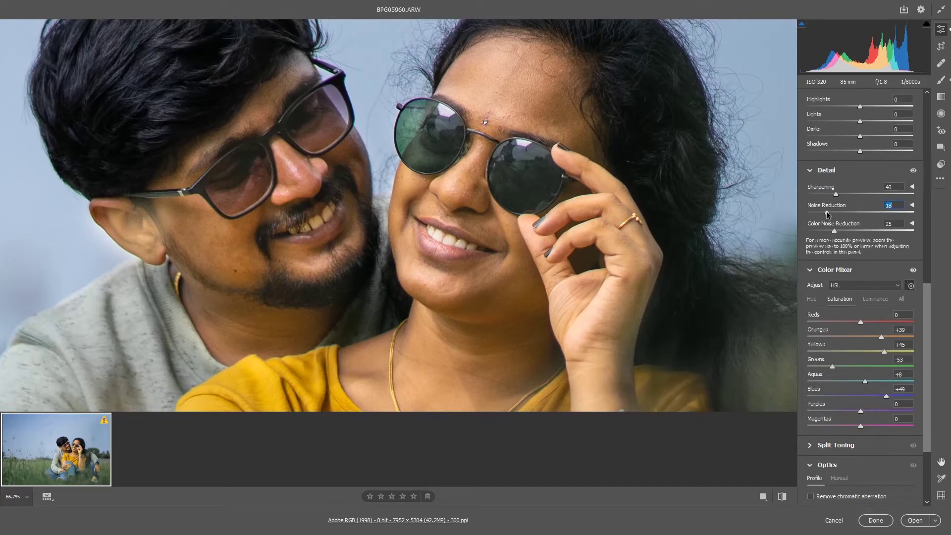
{"action": "left_click_drag", "start_coordinate": [828, 215], "coordinate": [831, 215]}
{"action": "key", "text": "ctrl+minus"}
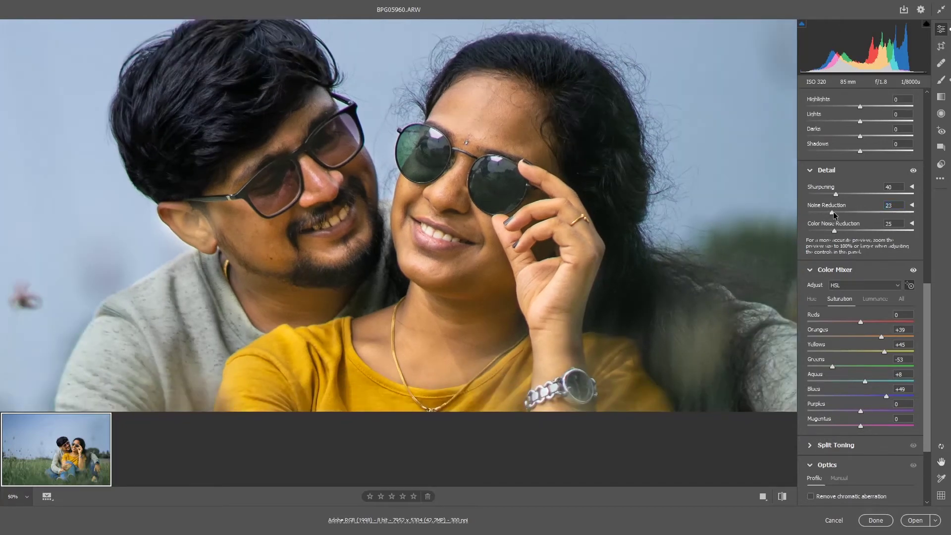
{"action": "key", "text": "ctrl+minus"}
{"action": "key", "text": "ctrl+minus"}
{"action": "key", "text": "ctrl+minus"}
{"action": "key", "text": "ctrl+minus"}
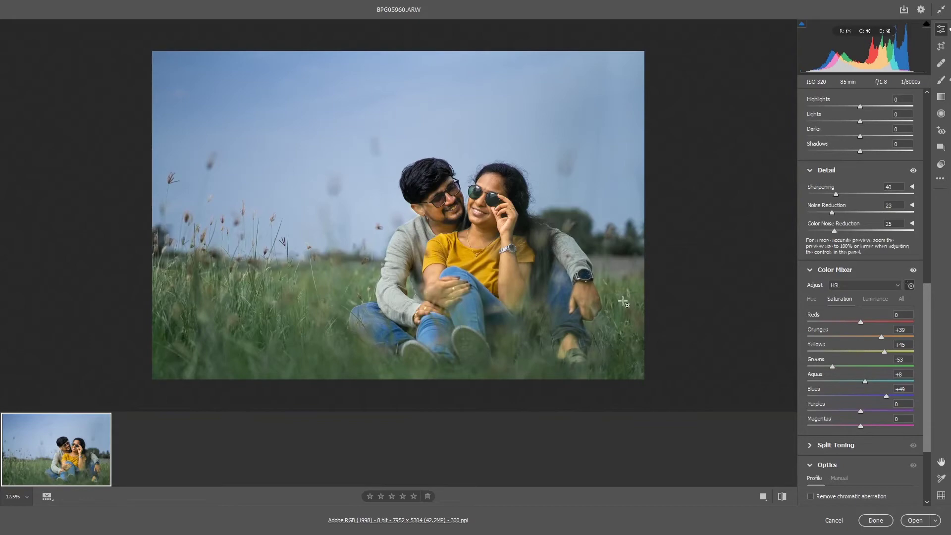
{"action": "left_click", "coordinate": [914, 521]}
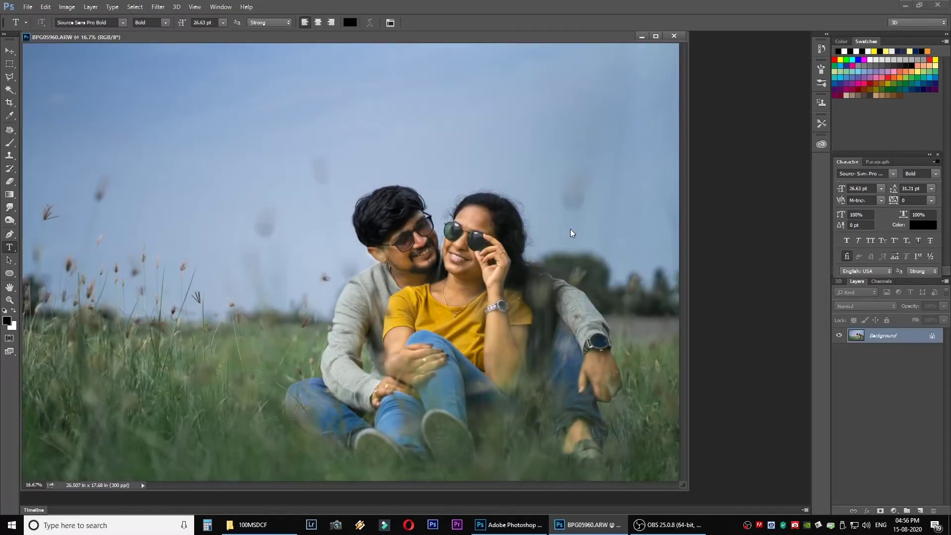
Inspect the couple's faces in full-screen view, then restore the normal workspace with the Filter menu showing.
{"action": "key", "text": "ctrl+minus"}
{"action": "key", "text": "f"}
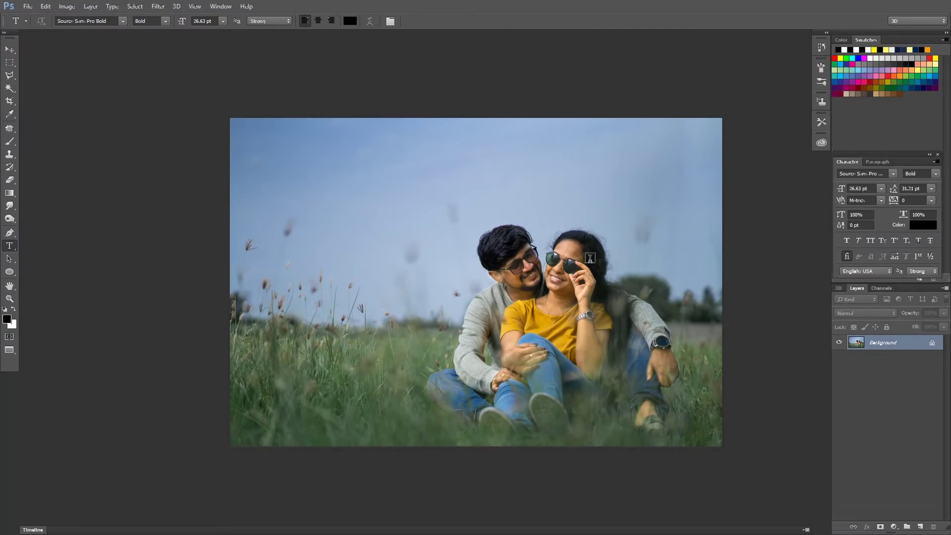
{"action": "key", "text": "f"}
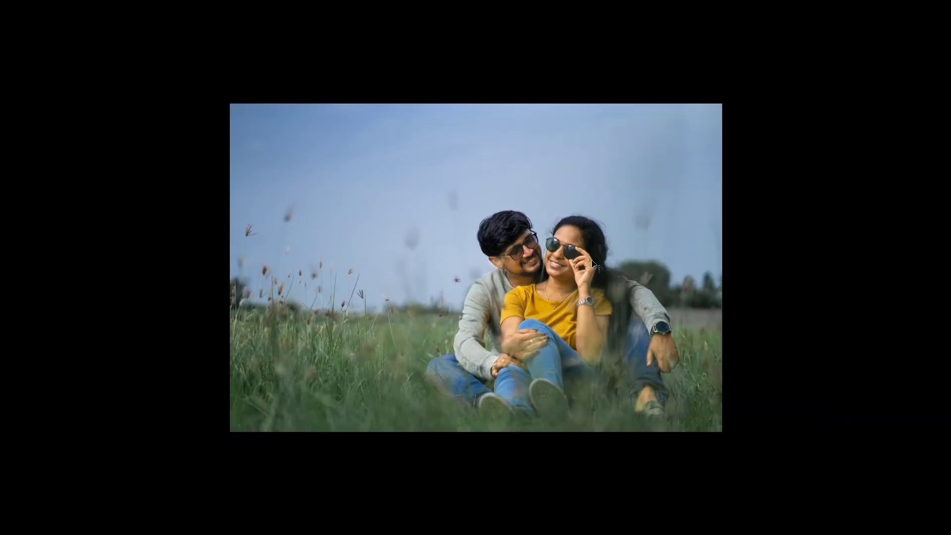
{"action": "key", "text": "ctrl+plus"}
{"action": "key", "text": "ctrl+plus"}
{"action": "key", "text": "ctrl+plus"}
{"action": "key", "text": "ctrl+plus"}
{"action": "left_click_drag", "start_coordinate": [591, 259], "coordinate": [471, 244]}
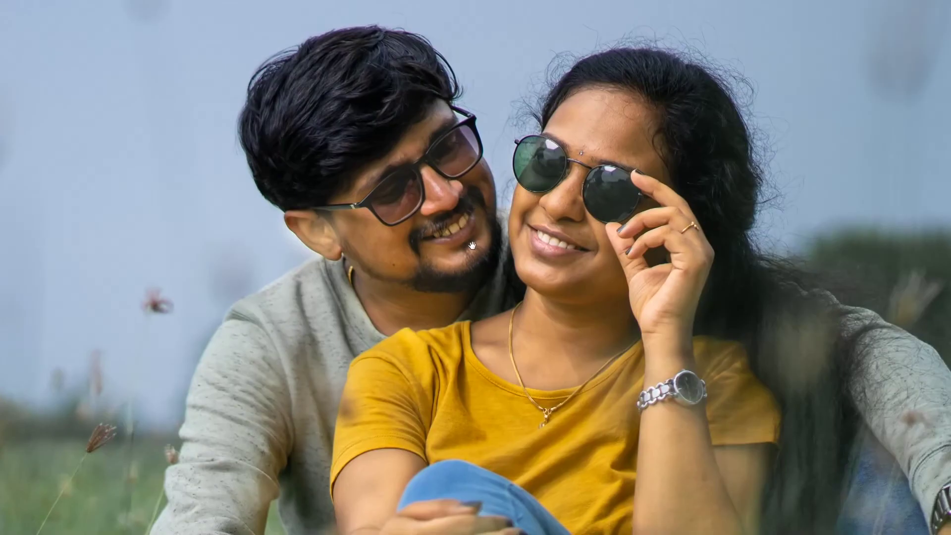
{"action": "key", "text": "ctrl+plus"}
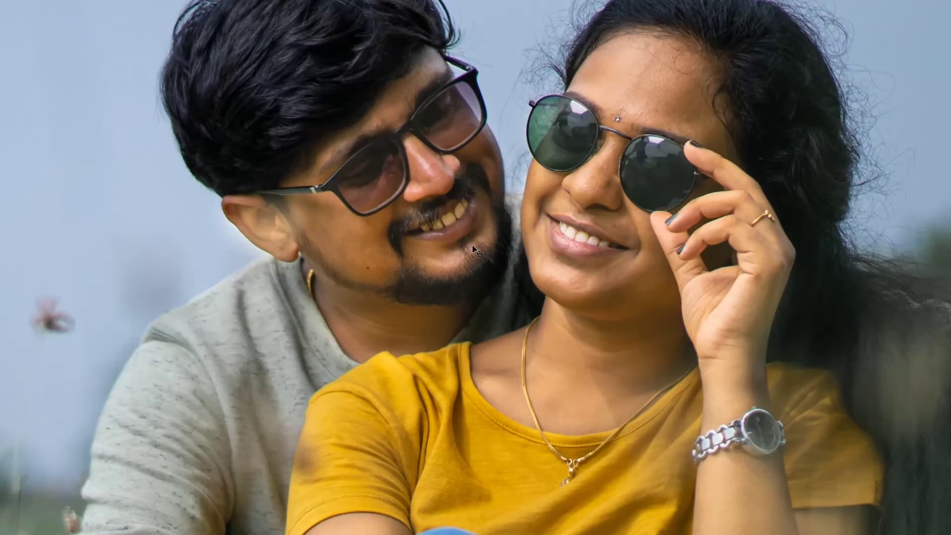
{"action": "key", "text": "ctrl+minus"}
{"action": "key", "text": "ctrl+minus"}
{"action": "key", "text": "ctrl+minus"}
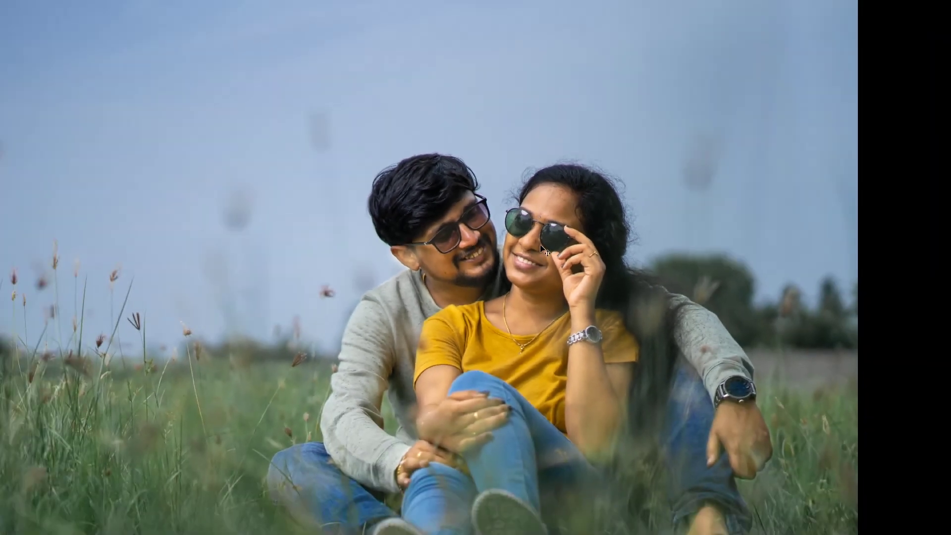
{"action": "key", "text": "ctrl+minus"}
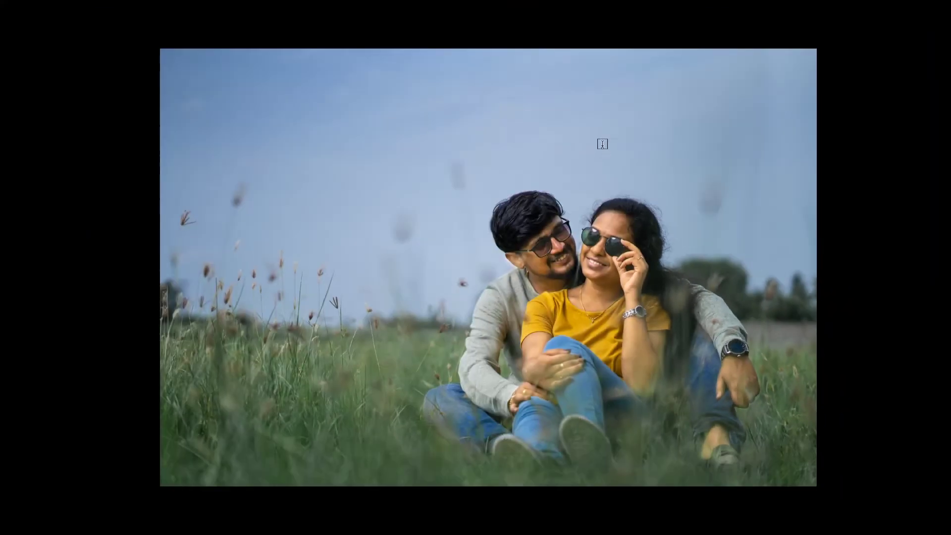
{"action": "key", "text": "f"}
{"action": "left_click", "coordinate": [158, 6]}
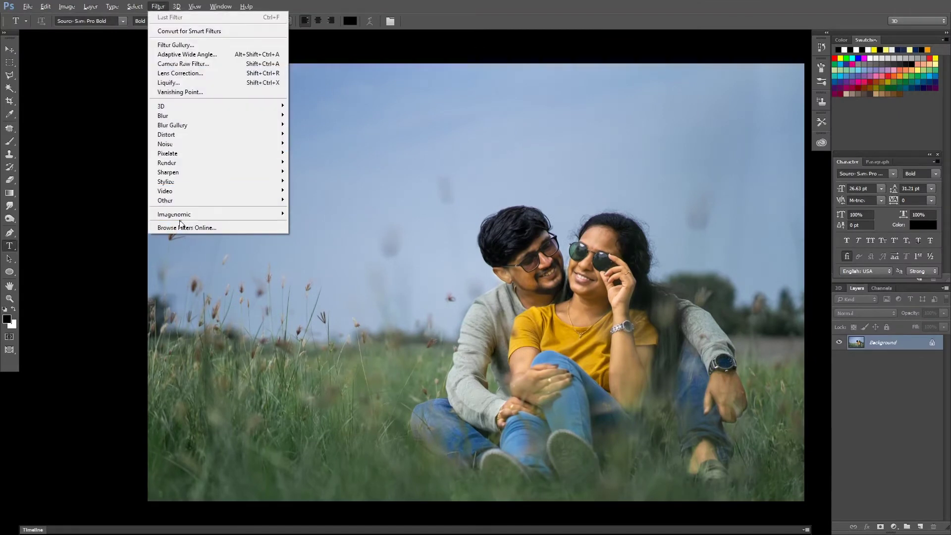
Apply Imagenomic Noiseware noise reduction using its Default preset.
{"action": "mouse_move", "coordinate": [174, 214]}
{"action": "left_click", "coordinate": [301, 211]}
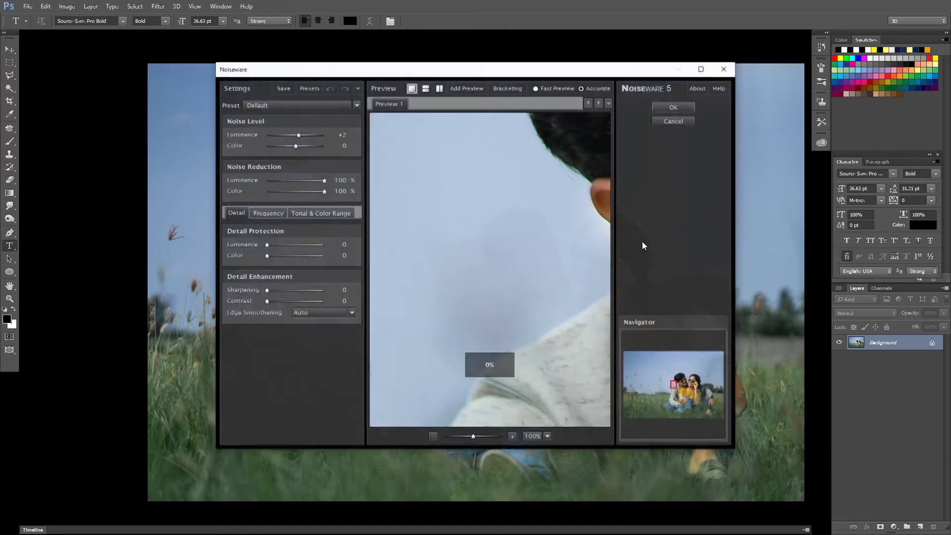
{"action": "key", "text": "Return"}
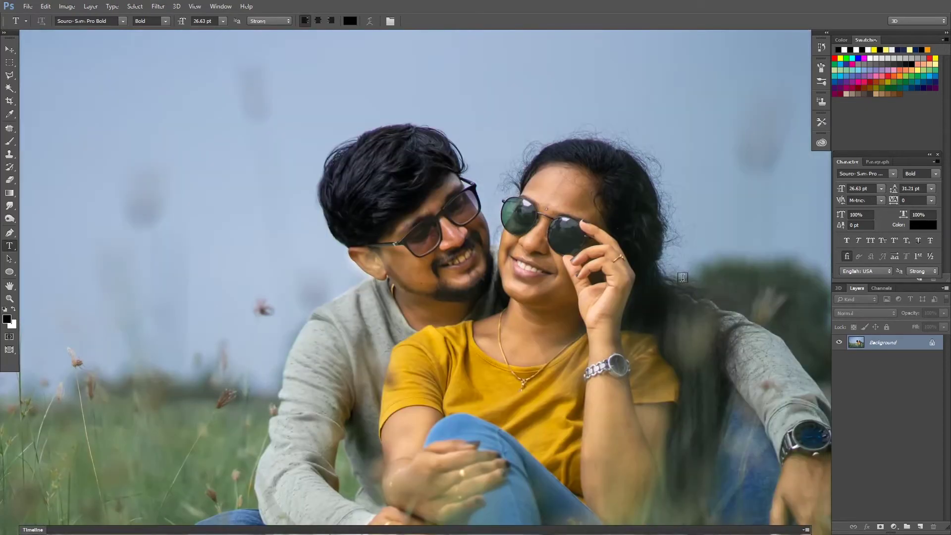
{"action": "left_click", "coordinate": [158, 5]}
{"action": "mouse_move", "coordinate": [216, 213]}
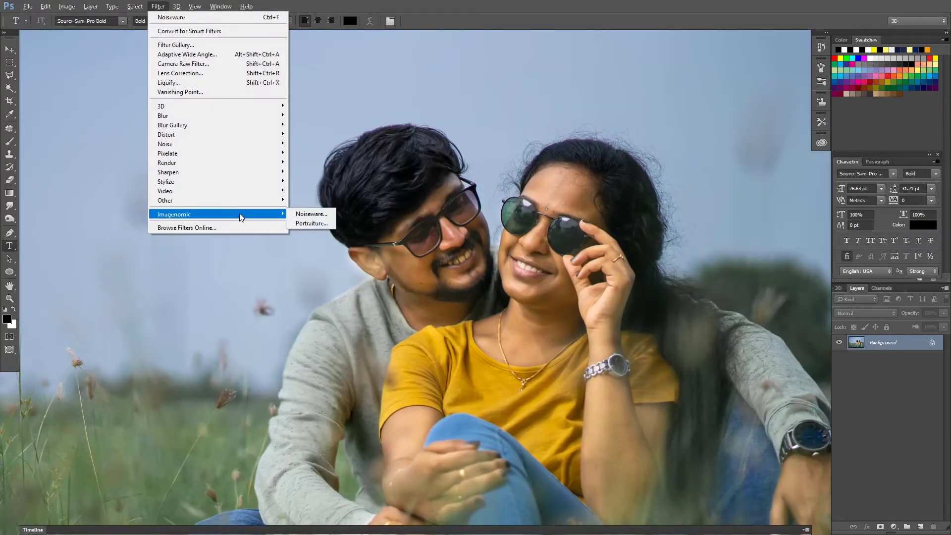
Apply Imagenomic Portraiture skin smoothing with default settings and zoom in on the faces.
{"action": "left_click", "coordinate": [312, 223]}
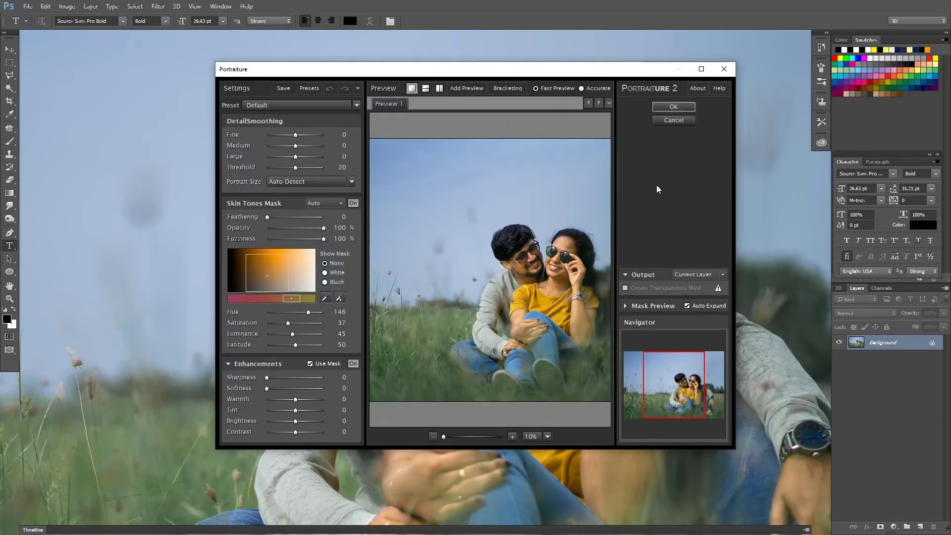
{"action": "left_click", "coordinate": [683, 108]}
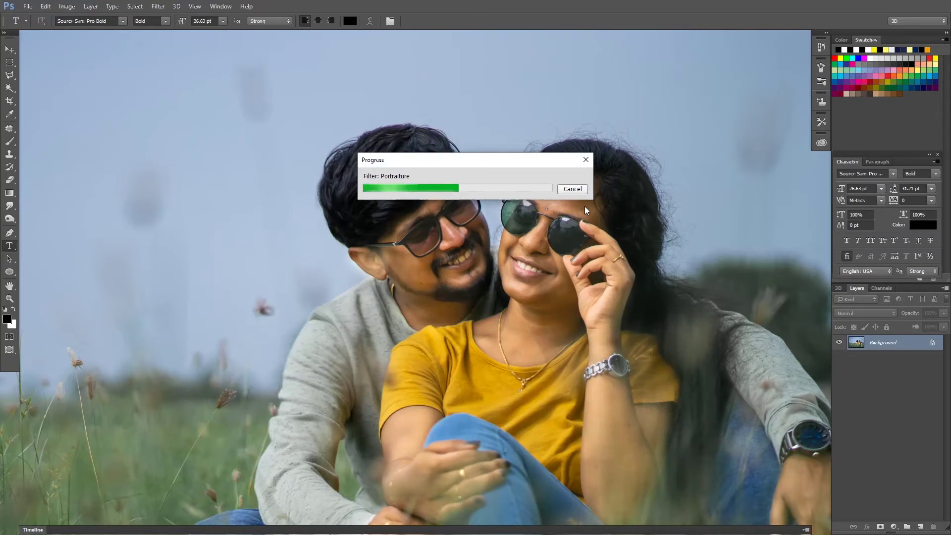
{"action": "key", "text": "ctrl+plus"}
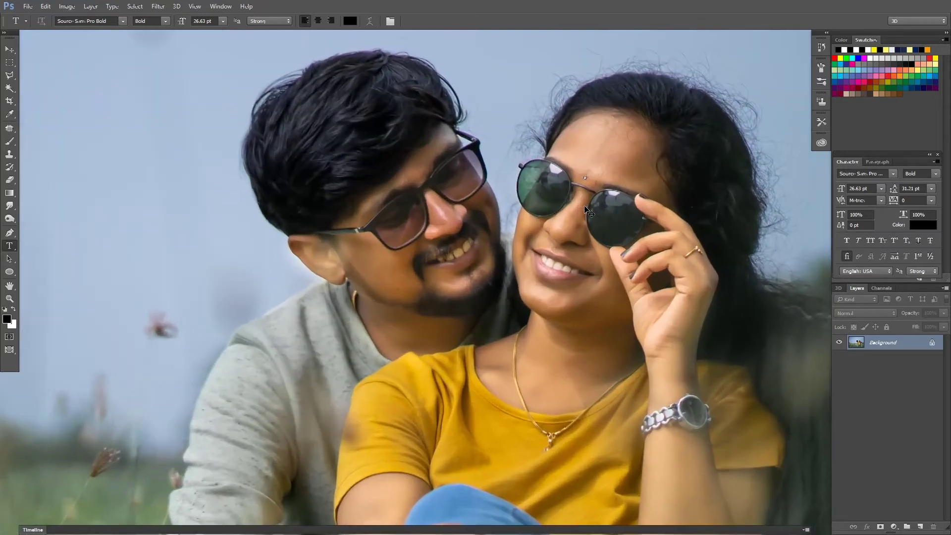
{"action": "key", "text": "alt+t"}
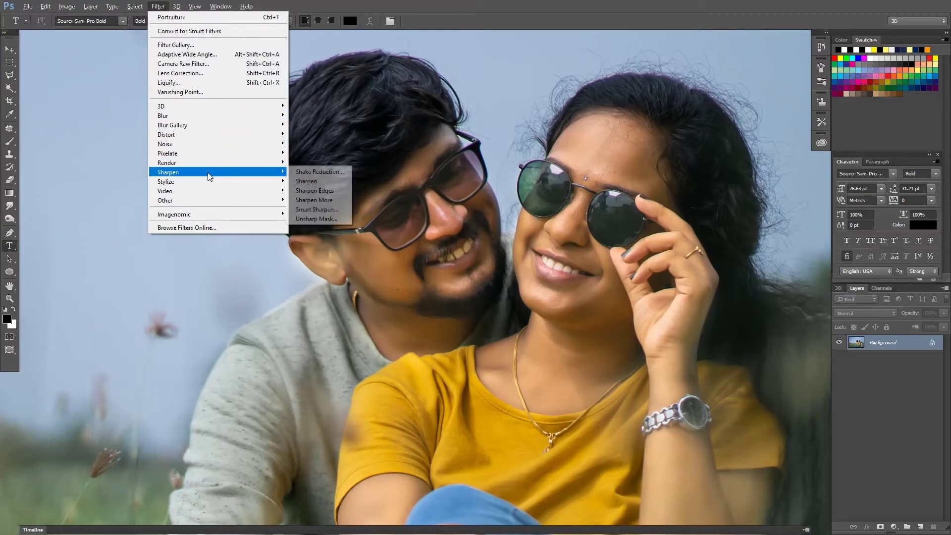
Sharpen with Unsharp Mask (Radius 3.1 px, Threshold 0) and ready a 175 Clone Stamp brush.
{"action": "left_click", "coordinate": [317, 218]}
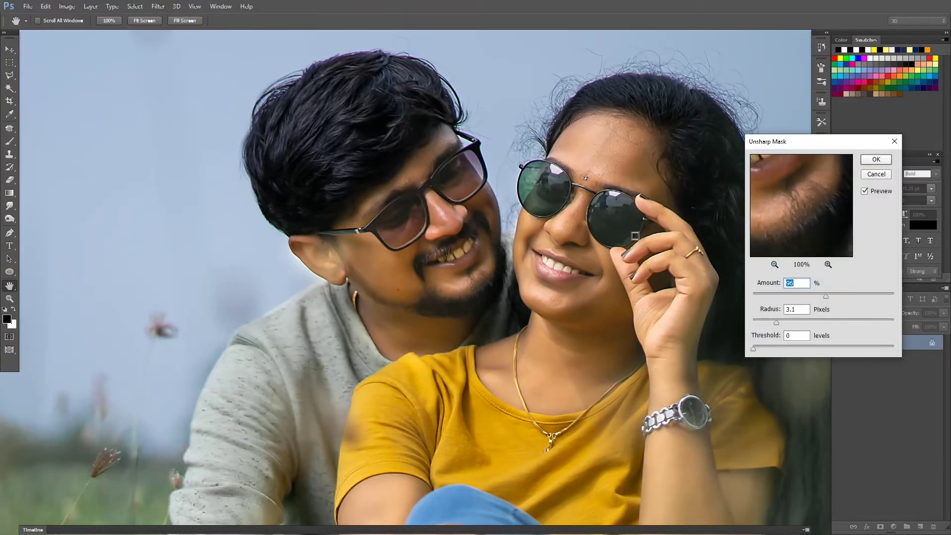
{"action": "key", "text": "Return"}
{"action": "key", "text": "s"}
{"action": "key", "text": "bracketleft"}
{"action": "key", "text": "bracketleft"}
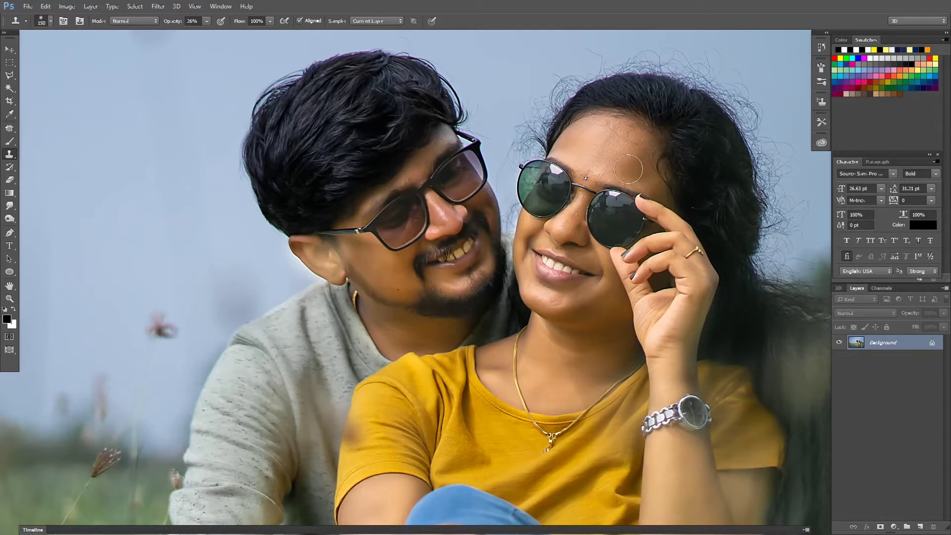
{"action": "key", "text": "bracketright"}
Clone clean forehead and cheek skin over the woman's chin with a 125 brush.
{"action": "left_click", "coordinate": [614, 138], "text": "alt"}
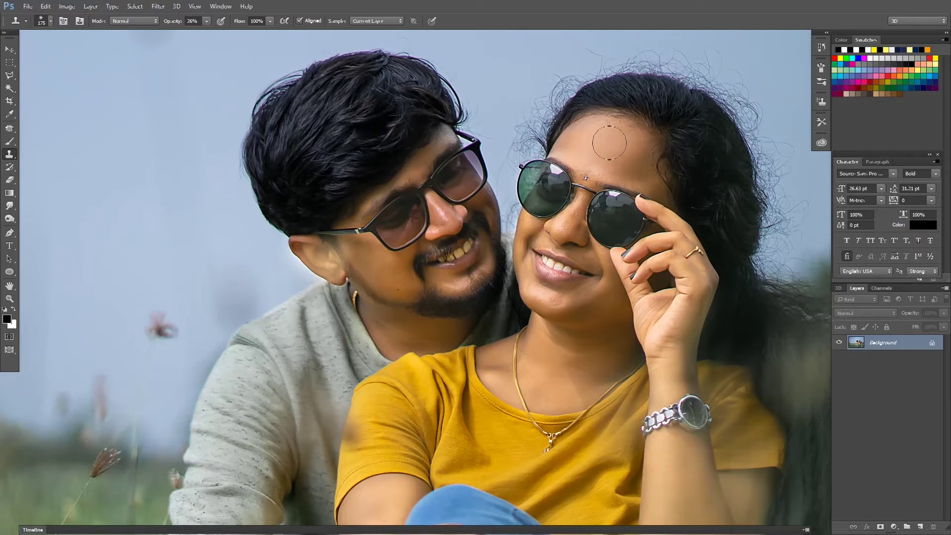
{"action": "key", "text": "bracketleft"}
{"action": "key", "text": "bracketleft"}
{"action": "left_click", "coordinate": [585, 256], "text": "alt"}
{"action": "left_click_drag", "start_coordinate": [541, 292], "coordinate": [544, 300]}
{"action": "left_click_drag", "start_coordinate": [543, 301], "coordinate": [557, 298]}
{"action": "left_click", "coordinate": [534, 285], "text": "alt"}
{"action": "key", "text": "j"}
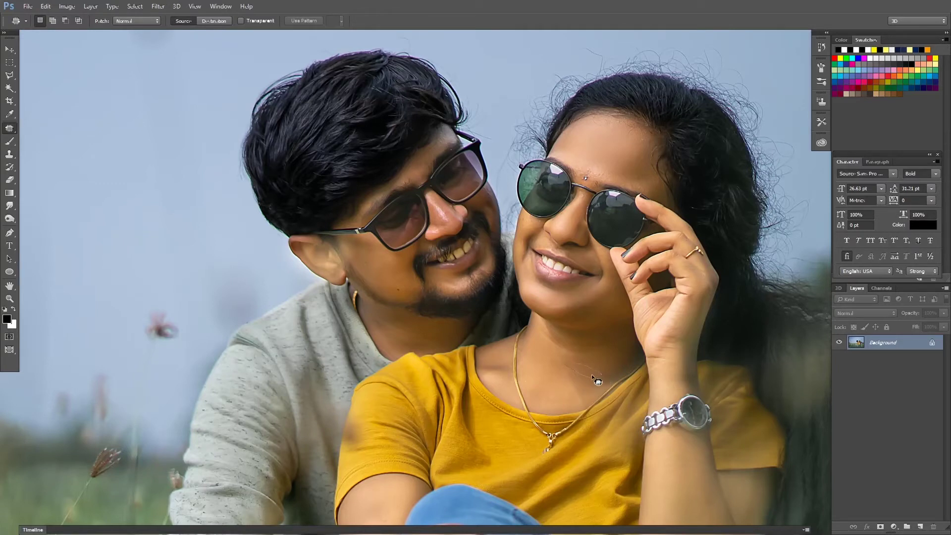
Patch the blemish on the woman's neck and clone away spots on the man's cheek and near his glasses.
{"action": "left_click_drag", "start_coordinate": [531, 360], "coordinate": [534, 352]}
{"action": "key", "text": "s"}
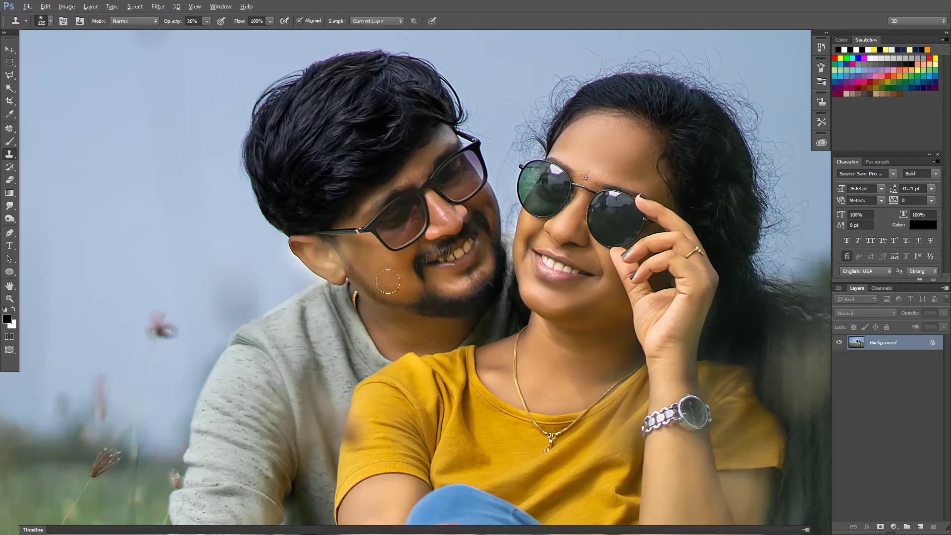
{"action": "left_click", "coordinate": [386, 266], "text": "alt"}
{"action": "left_click", "coordinate": [379, 280]}
{"action": "left_click", "coordinate": [419, 177], "text": "alt"}
{"action": "key", "text": "bracketleft"}
{"action": "left_click", "coordinate": [465, 184], "text": "alt"}
Clone-stamp the woman's arm smooth with a 150 brush, sampling nearby clean skin.
{"action": "left_click", "coordinate": [483, 261], "text": "alt"}
{"action": "scroll", "coordinate": [421, 166], "scroll_direction": "down", "scroll_amount": 3}
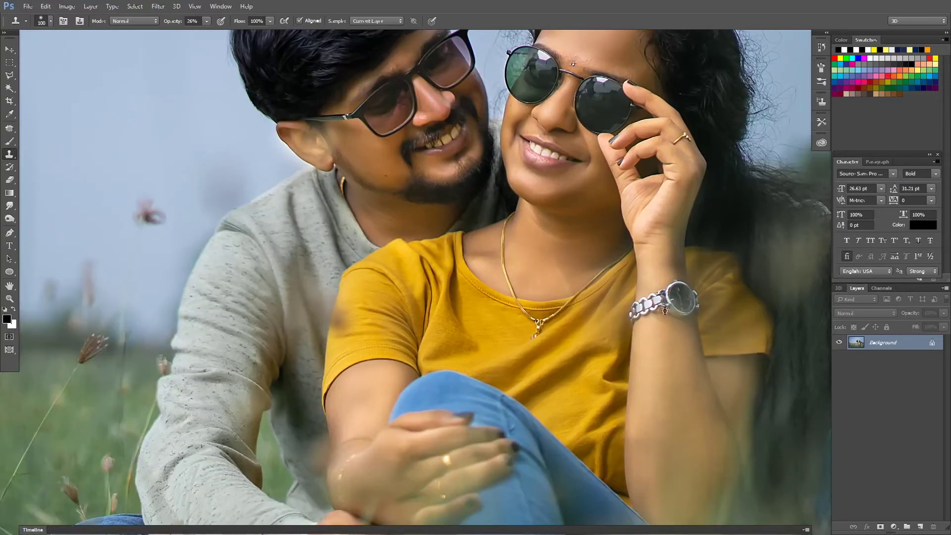
{"action": "key", "text": "bracketright"}
{"action": "key", "text": "bracketright"}
{"action": "left_click", "coordinate": [381, 405], "text": "alt"}
{"action": "left_click_drag", "start_coordinate": [369, 398], "coordinate": [368, 386]}
{"action": "left_click", "coordinate": [692, 387], "text": "alt"}
{"action": "scroll", "coordinate": [693, 382], "scroll_direction": "down", "scroll_amount": 2}
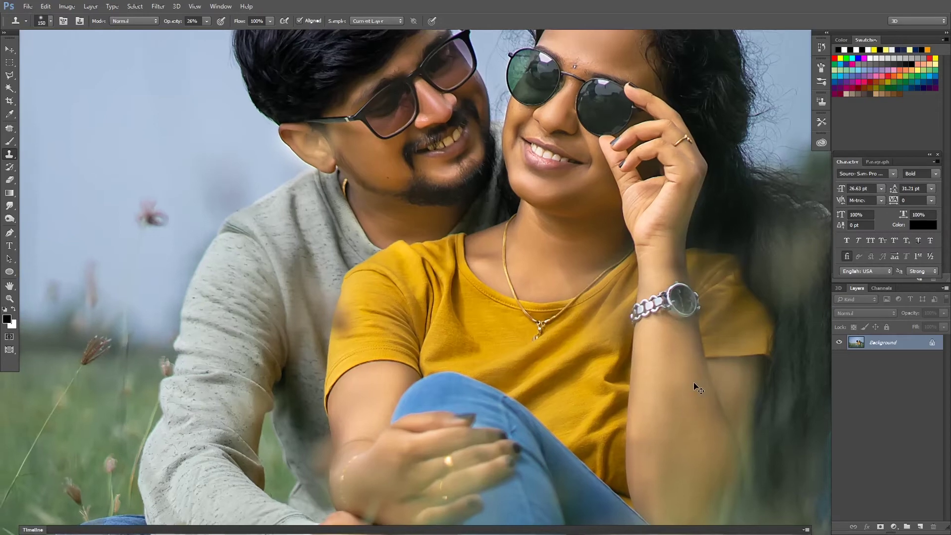
{"action": "scroll", "coordinate": [693, 382], "scroll_direction": "down", "scroll_amount": 3}
{"action": "scroll", "coordinate": [695, 385], "scroll_direction": "down", "scroll_amount": 2}
{"action": "scroll", "coordinate": [698, 388], "scroll_direction": "down", "scroll_amount": 2}
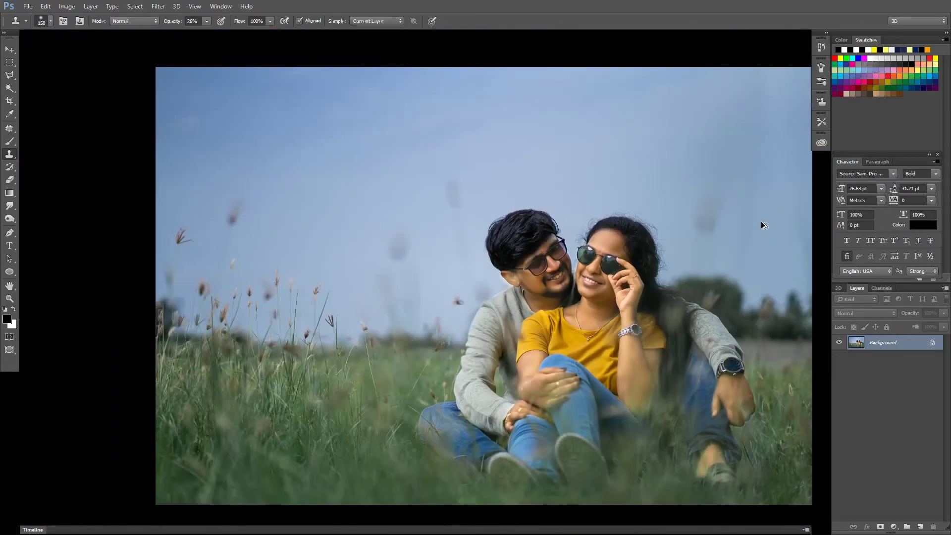
{"action": "key", "text": "ctrl+z"}
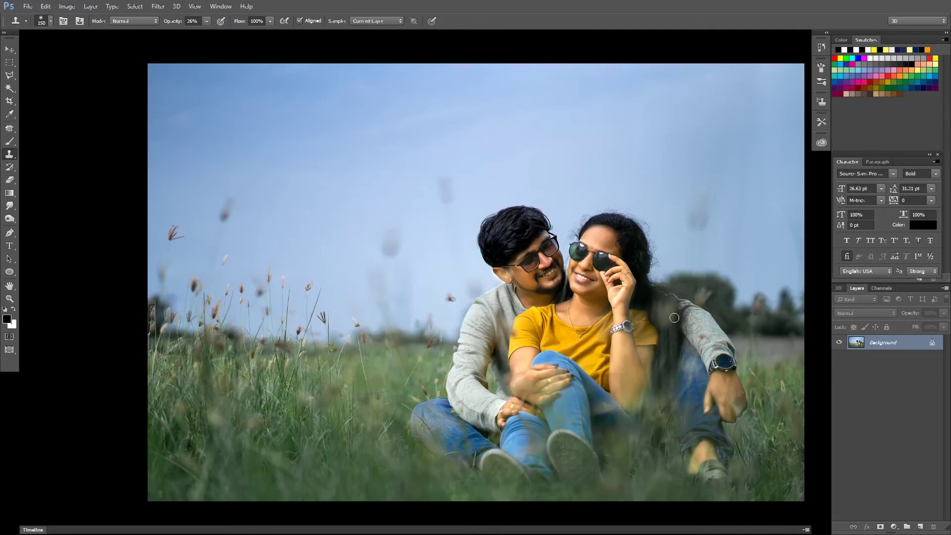
{"action": "key", "text": "ctrl+j"}
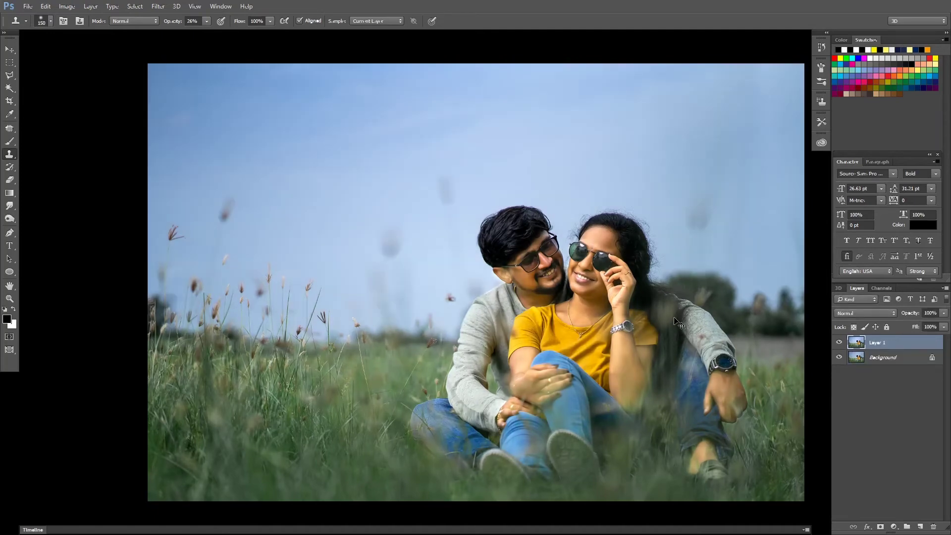
Erase parts of Layer 1 around the woman's hand with a 400 eraser, then merge it with Background.
{"action": "key", "text": "ctrl+plus"}
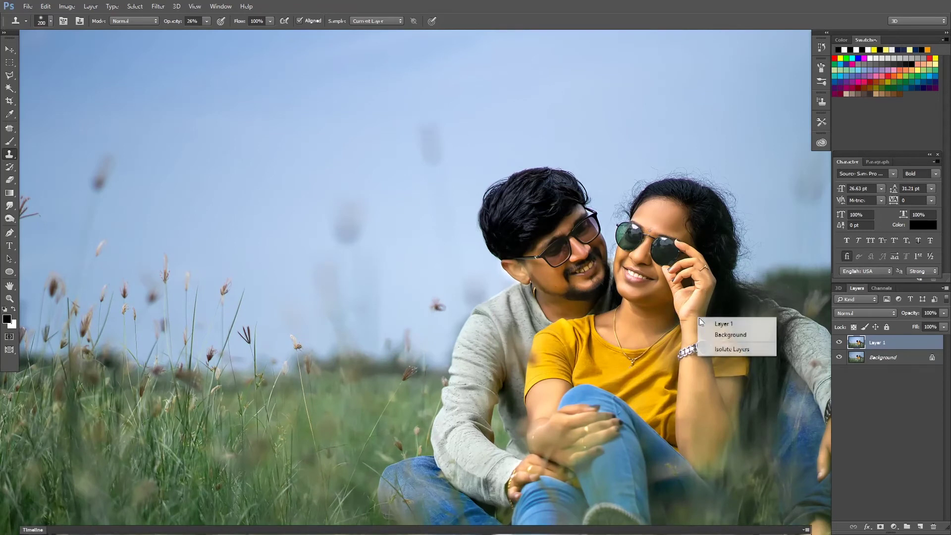
{"action": "key", "text": "e"}
{"action": "key", "text": "bracketleft"}
{"action": "key", "text": "bracketleft"}
{"action": "key", "text": "bracketleft"}
{"action": "key", "text": "bracketleft"}
{"action": "key", "text": "bracketleft"}
{"action": "key", "text": "bracketleft"}
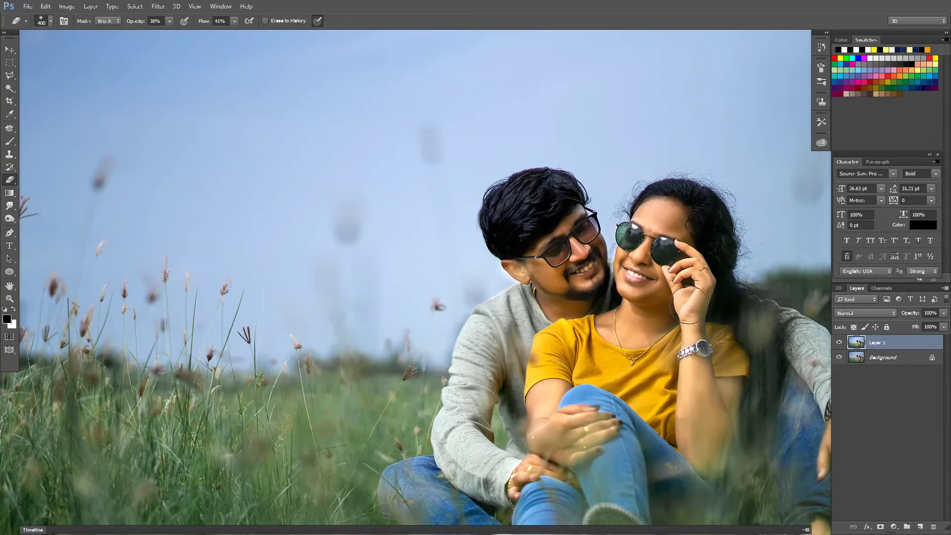
{"action": "key", "text": "bracketright"}
{"action": "key", "text": "bracketright"}
{"action": "key", "text": "ctrl+minus"}
{"action": "left_click", "coordinate": [880, 356], "text": "shift"}
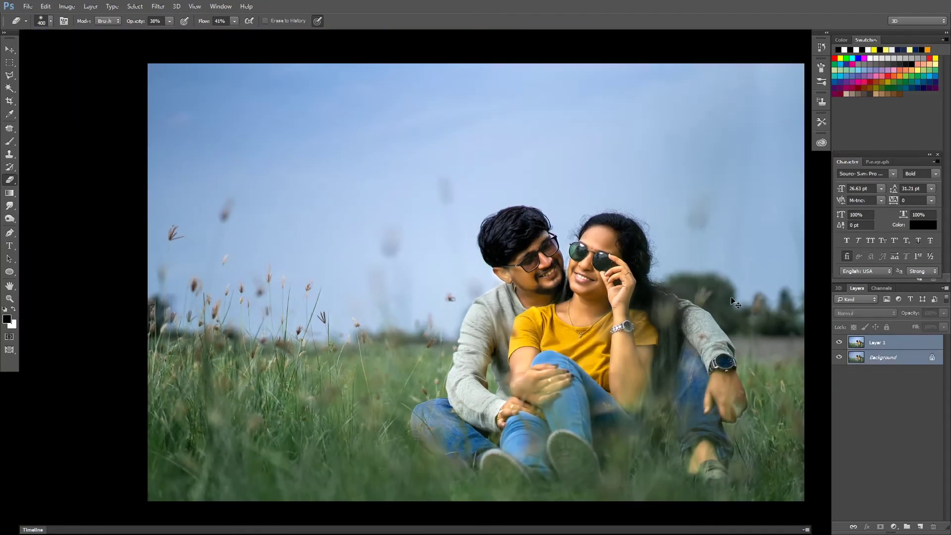
{"action": "key", "text": "ctrl+e"}
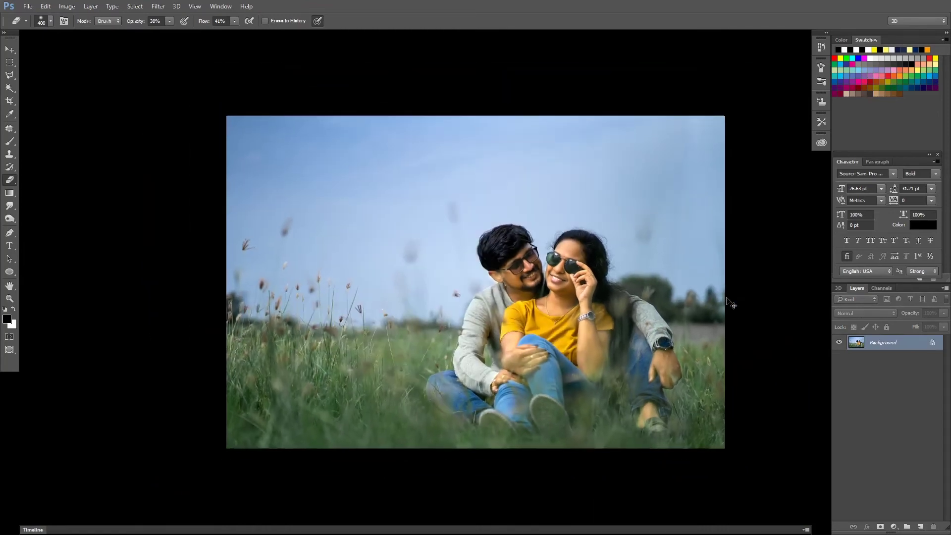
Review the photo in full screen, restore the workspace, and duplicate the photo onto Layer 1 with Ctrl+J.
{"action": "key", "text": "f"}
{"action": "key", "text": "f"}
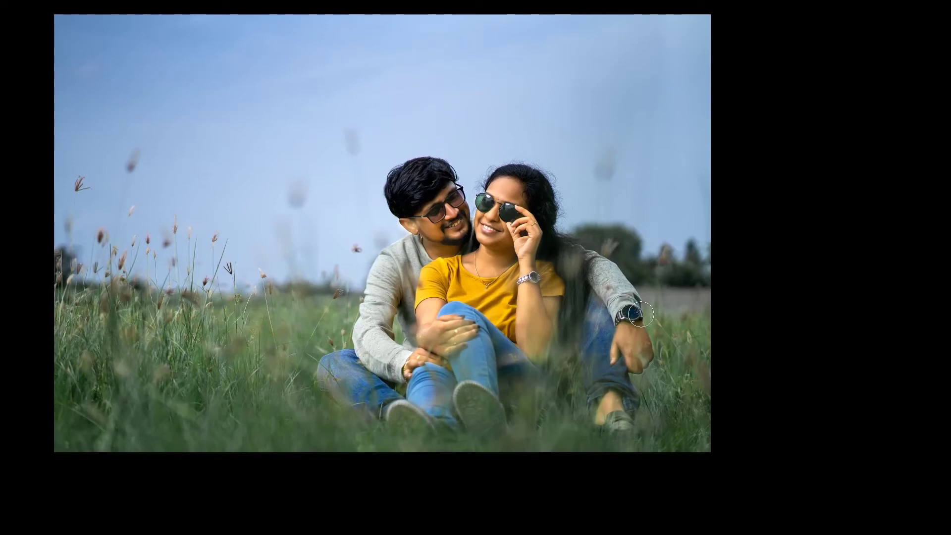
{"action": "key", "text": "ctrl+minus"}
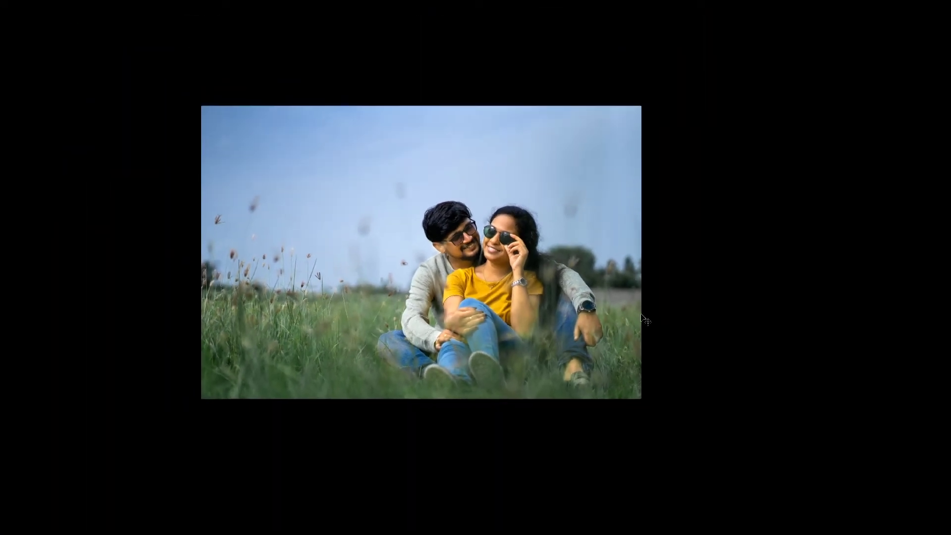
{"action": "key", "text": "ctrl+plus"}
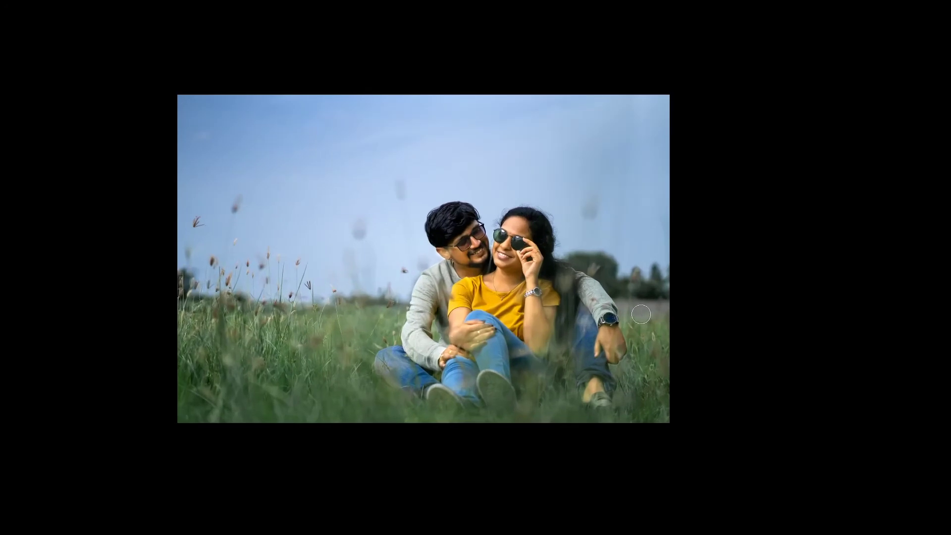
{"action": "key", "text": "f"}
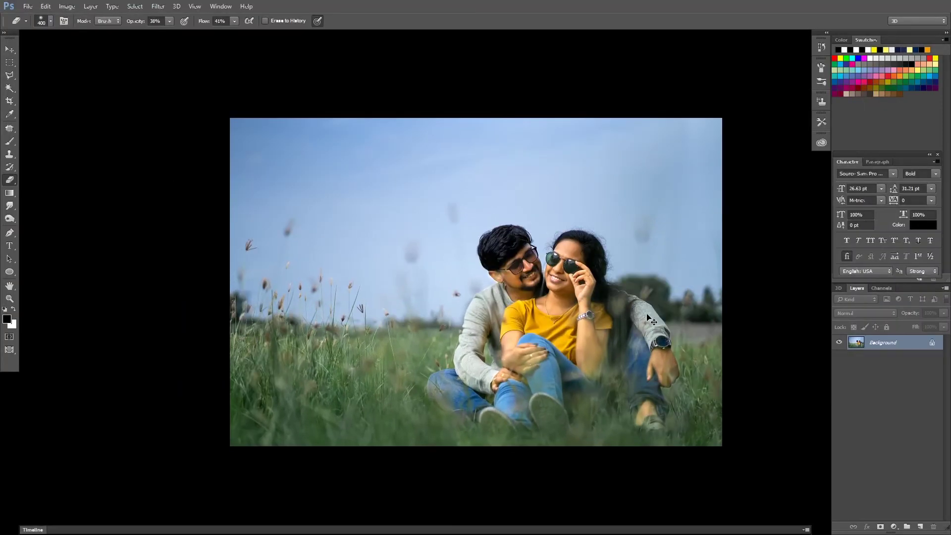
{"action": "key", "text": "ctrl+j"}
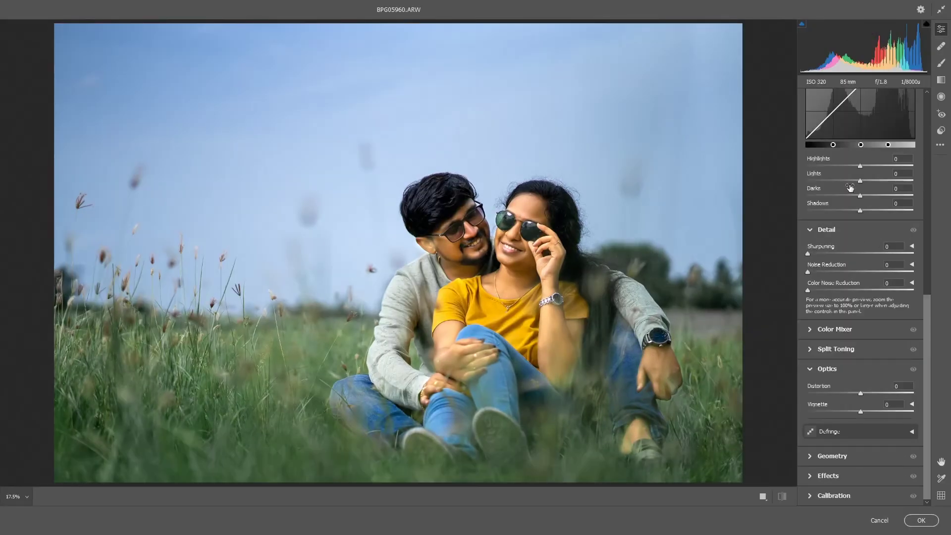
Lower Camera Raw Exposure to -0.40 and commit the adjustment.
{"action": "scroll", "coordinate": [837, 208], "scroll_direction": "up", "scroll_amount": 2}
{"action": "scroll", "coordinate": [838, 200], "scroll_direction": "up", "scroll_amount": 2}
{"action": "scroll", "coordinate": [840, 196], "scroll_direction": "up", "scroll_amount": 6}
{"action": "scroll", "coordinate": [840, 197], "scroll_direction": "up", "scroll_amount": 3}
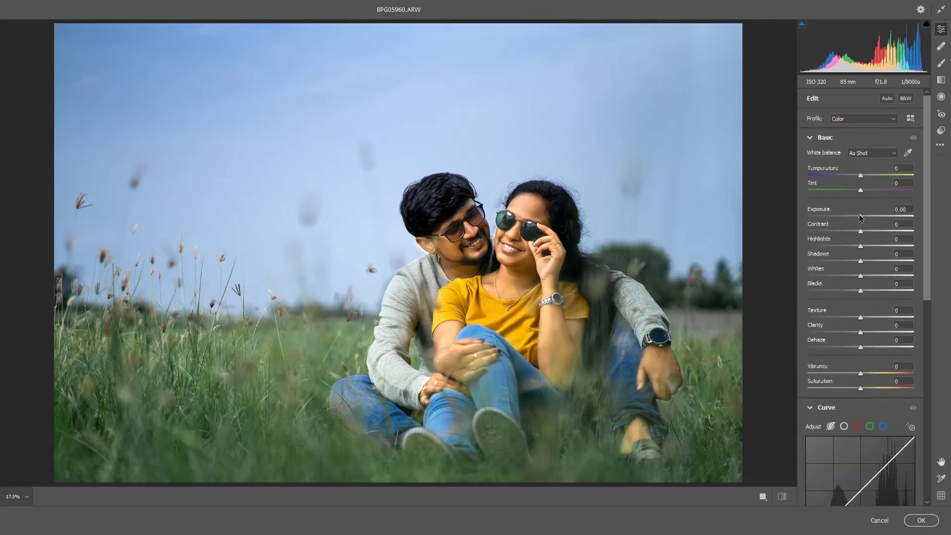
{"action": "left_click_drag", "start_coordinate": [859, 218], "coordinate": [855, 218]}
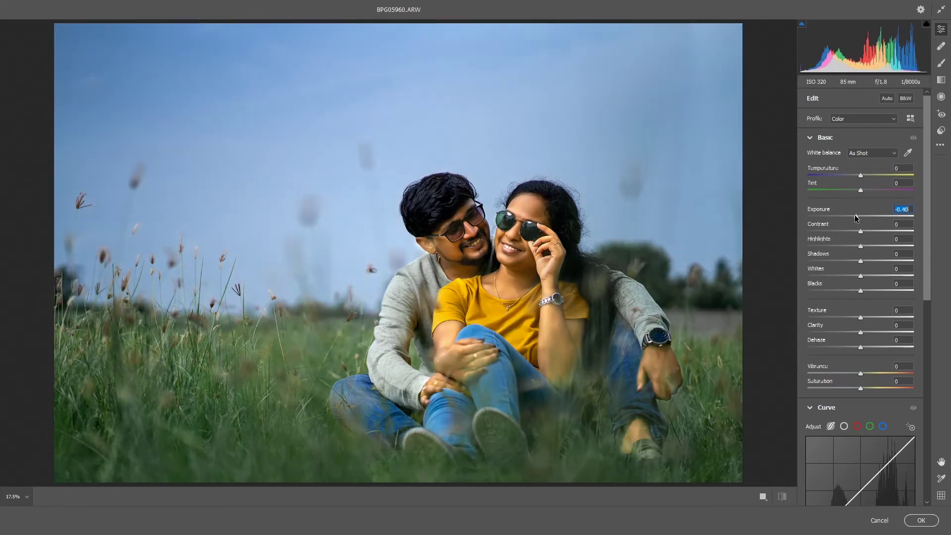
{"action": "left_click", "coordinate": [923, 520]}
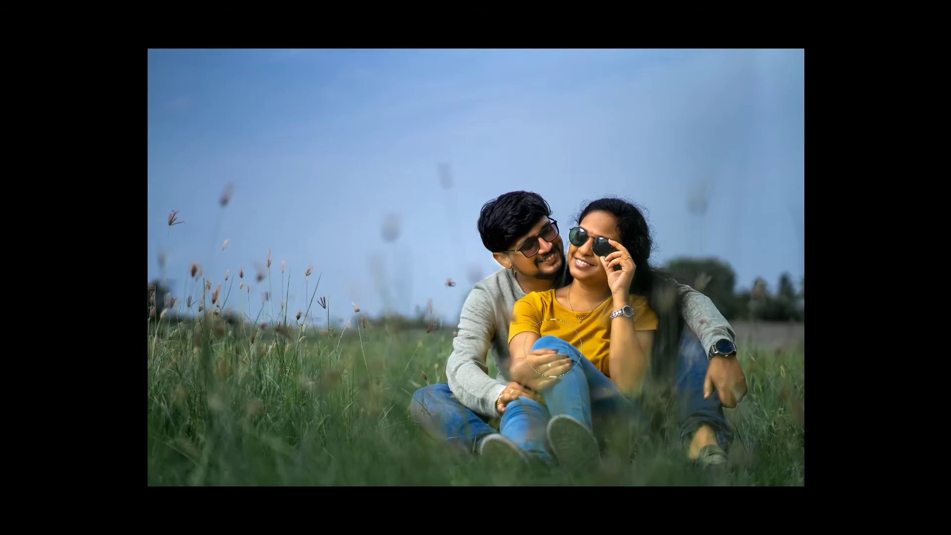
Shrink the brush, leave full-screen view and make Layer 1 visible again above the Background.
{"action": "left_click", "coordinate": [524, 238]}
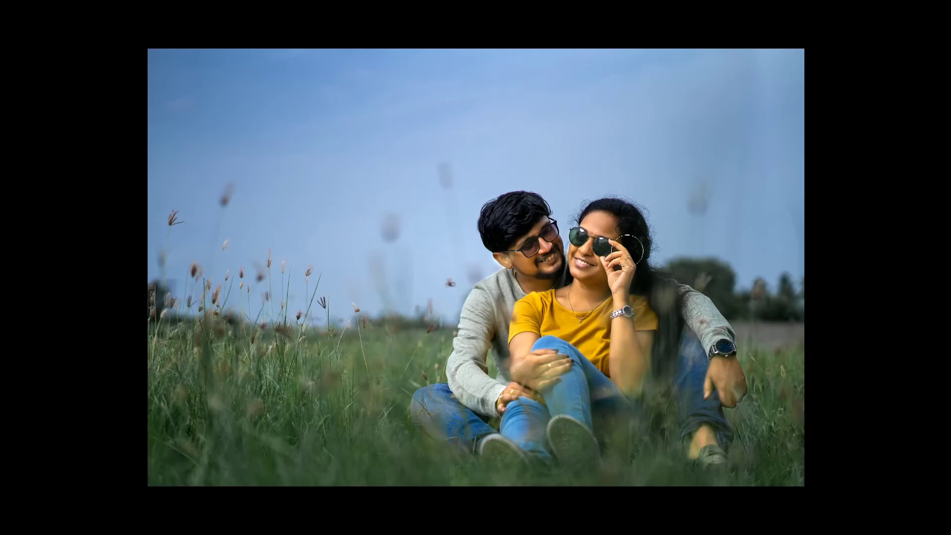
{"action": "key", "text": "bracketleft"}
{"action": "key", "text": "bracketleft"}
{"action": "key", "text": "f"}
{"action": "left_click", "coordinate": [838, 344]}
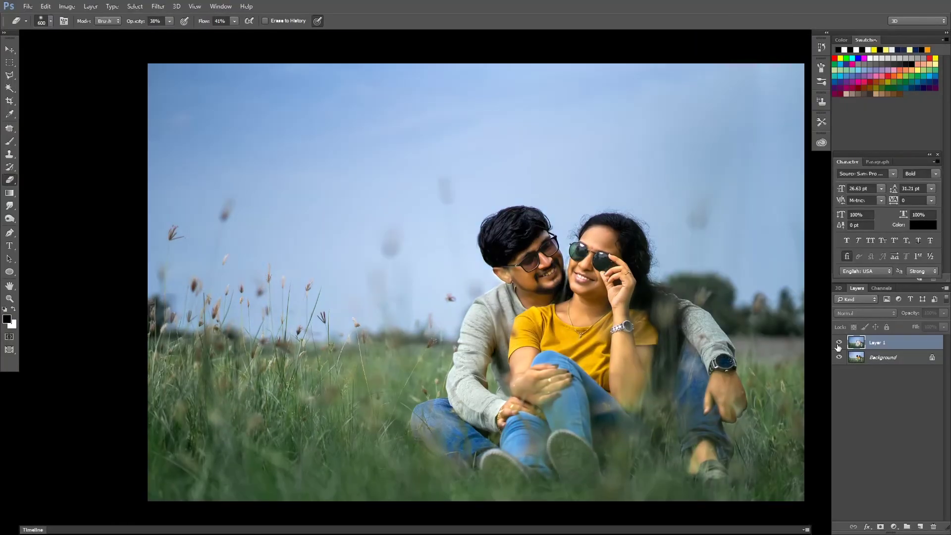
Cycle screen modes and zoom in and out to review the couple photo.
{"action": "key", "text": "ctrl+minus"}
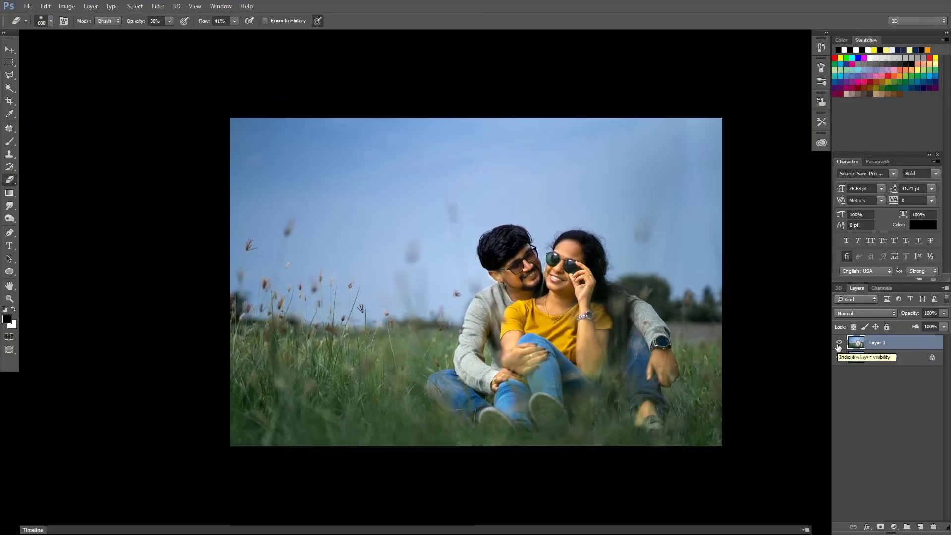
{"action": "key", "text": "f"}
{"action": "key", "text": "ctrl+minus"}
{"action": "key", "text": "ctrl+minus"}
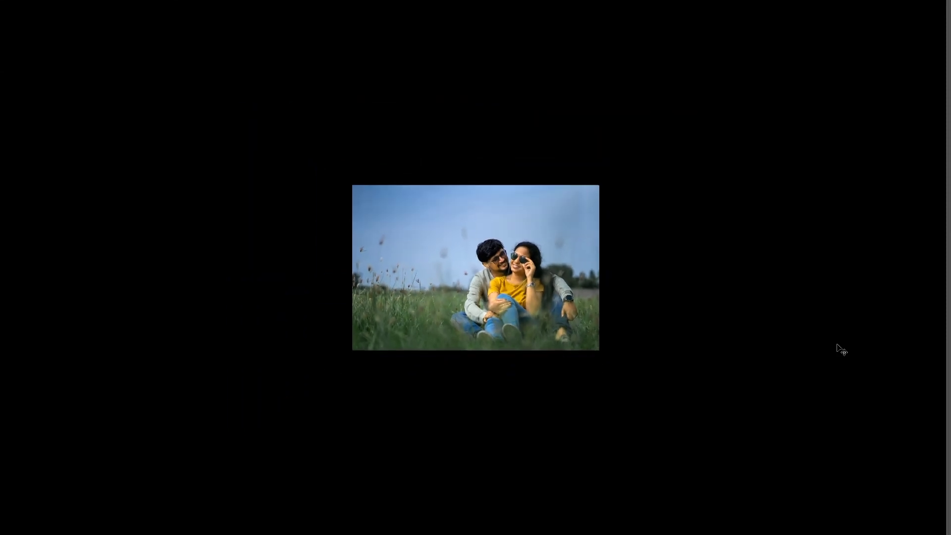
{"action": "key", "text": "ctrl+plus"}
{"action": "key", "text": "f"}
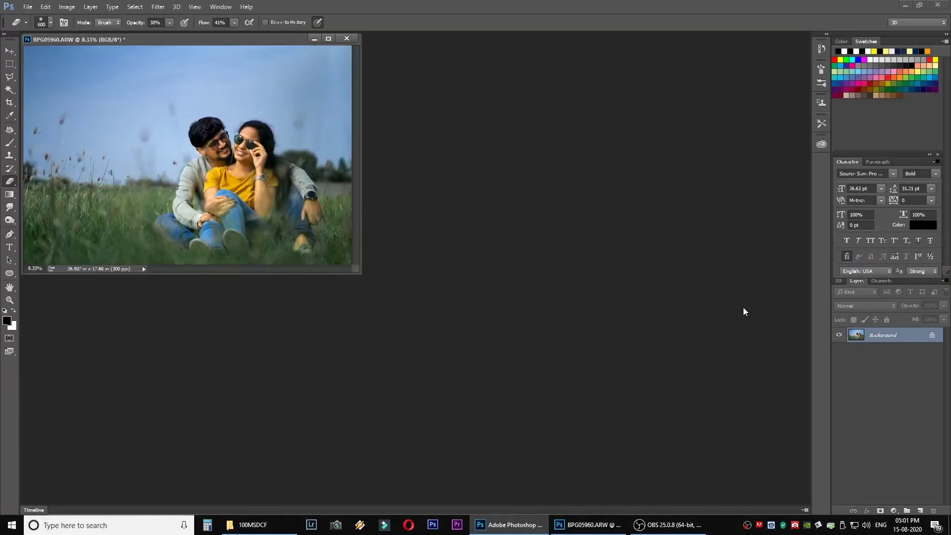
{"action": "key", "text": "f"}
{"action": "key", "text": "ctrl+plus"}
{"action": "key", "text": "ctrl+plus"}
{"action": "key", "text": "ctrl+minus"}
{"action": "key", "text": "f"}
{"action": "key", "text": "f"}
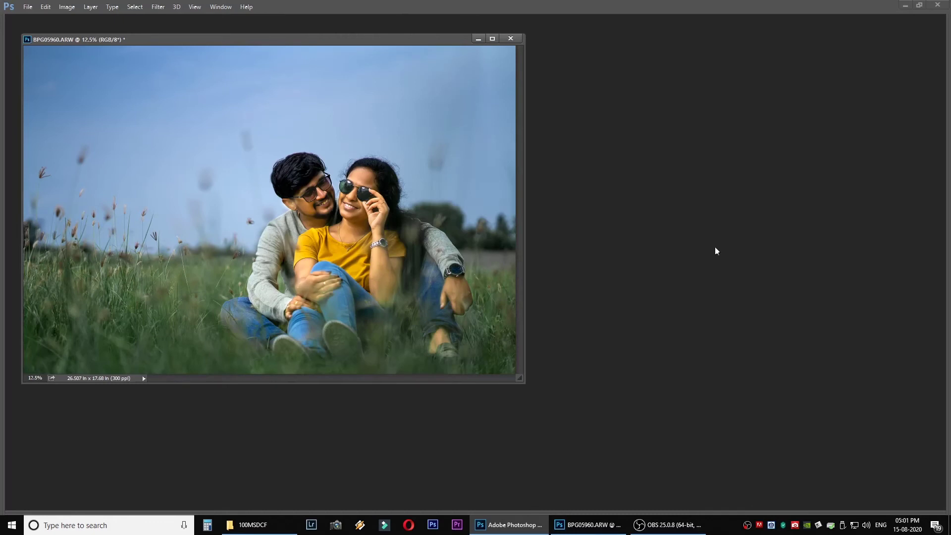
Finish in black full-screen view and bring the 100MSDCF folder window to the front.
{"action": "key", "text": "f"}
{"action": "key", "text": "f"}
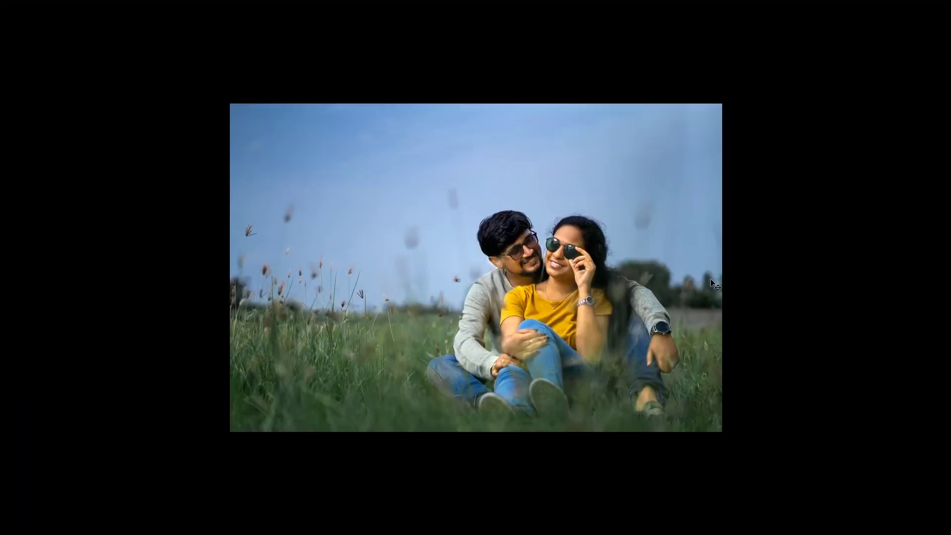
{"action": "key", "text": "f"}
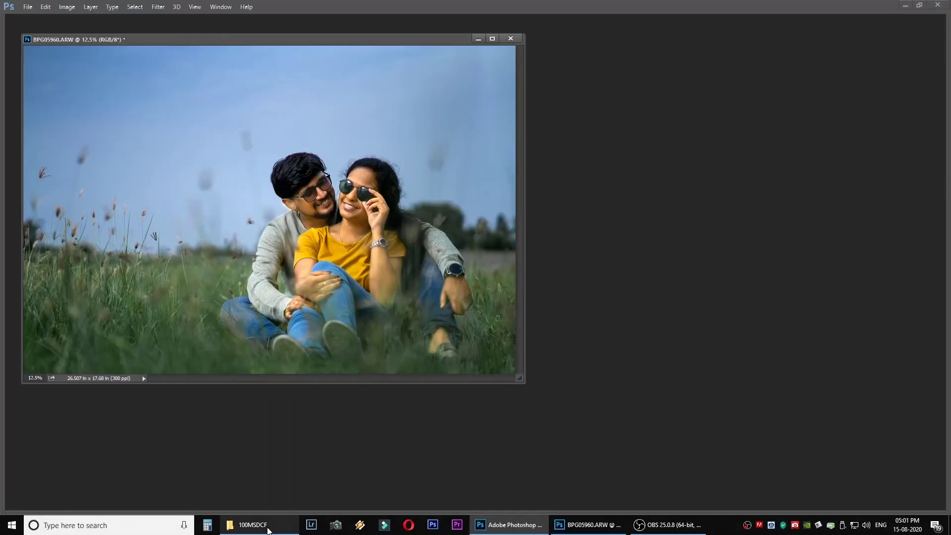
{"action": "left_click", "coordinate": [248, 524]}
{"action": "right_click", "coordinate": [595, 475]}
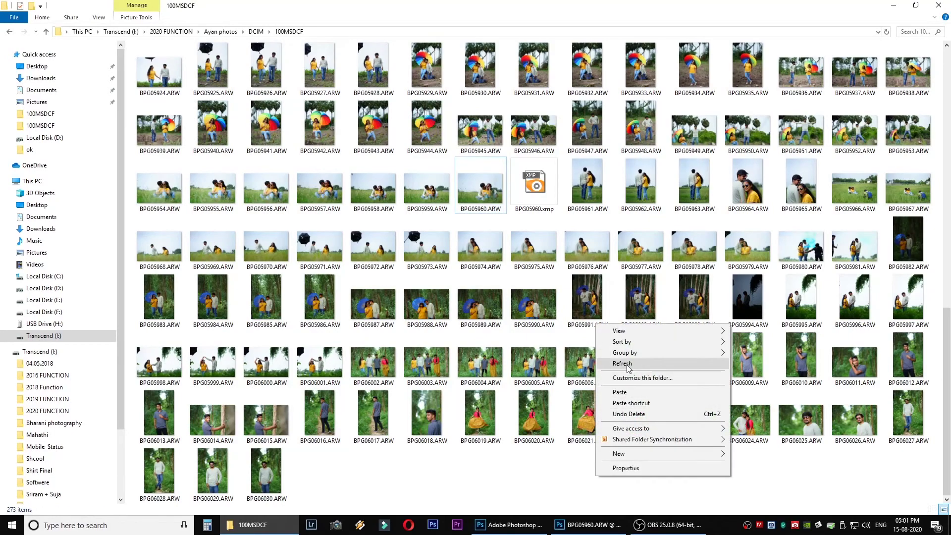
Open the SKY BACRAUND folder on Local Disk (F:) in a new Explorer window.
{"action": "left_click", "coordinate": [622, 363]}
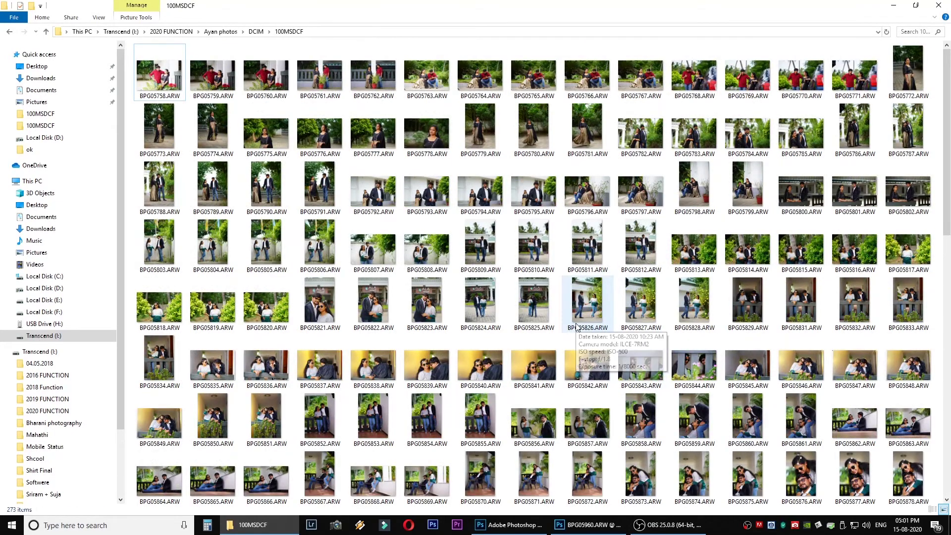
{"action": "key", "text": "super+e"}
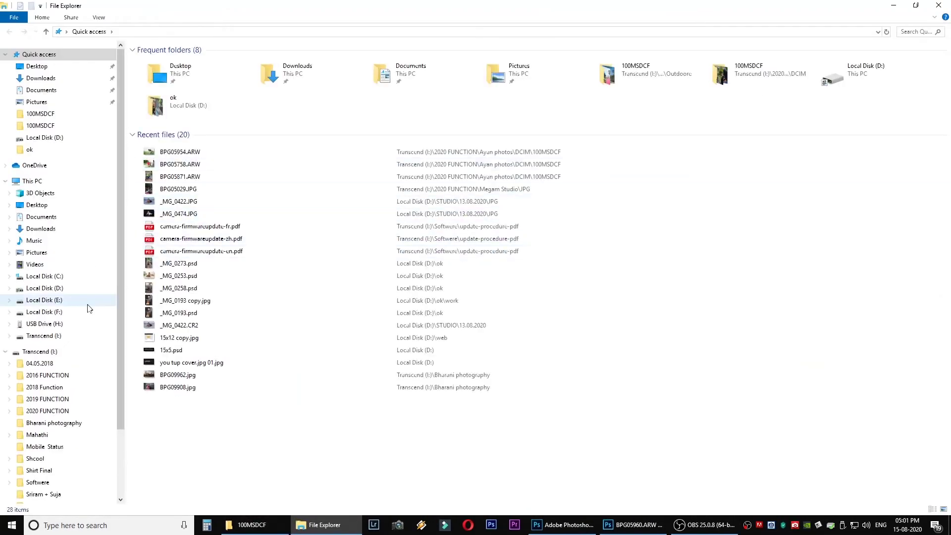
{"action": "left_click", "coordinate": [55, 312]}
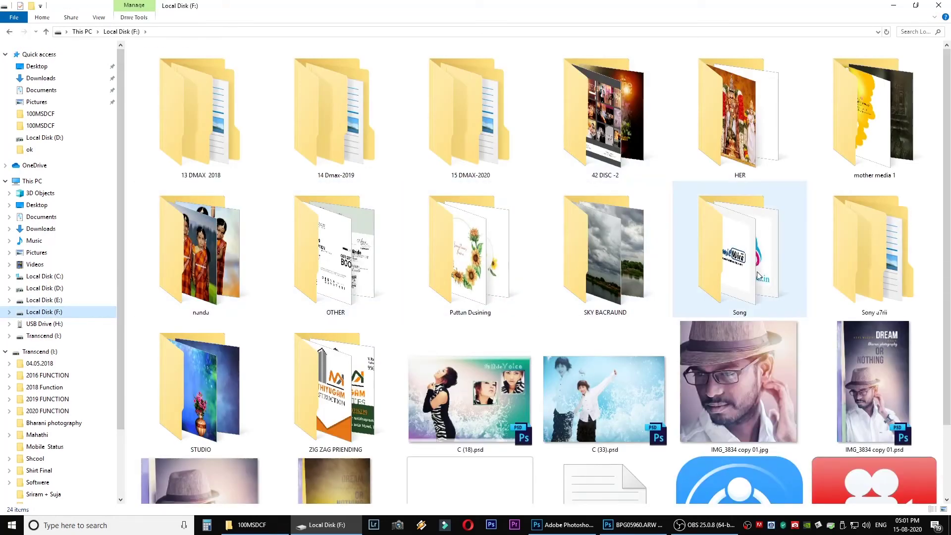
{"action": "double_click", "coordinate": [628, 291]}
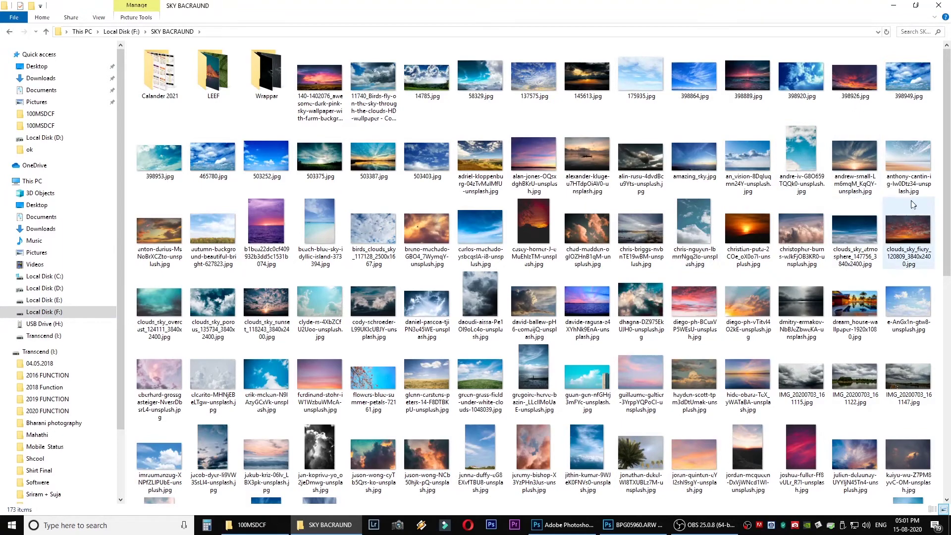
Find a blue sky-over-sea photo and drag it to Photoshop.
{"action": "scroll", "coordinate": [911, 199], "scroll_direction": "down", "scroll_amount": 3}
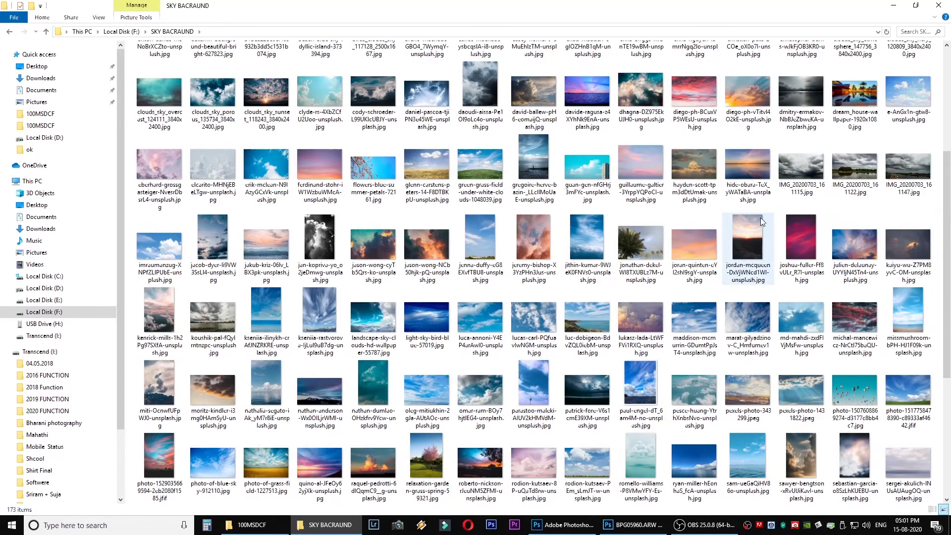
{"action": "mouse_move", "coordinate": [747, 245]}
{"action": "scroll", "coordinate": [762, 218], "scroll_direction": "down", "scroll_amount": 3}
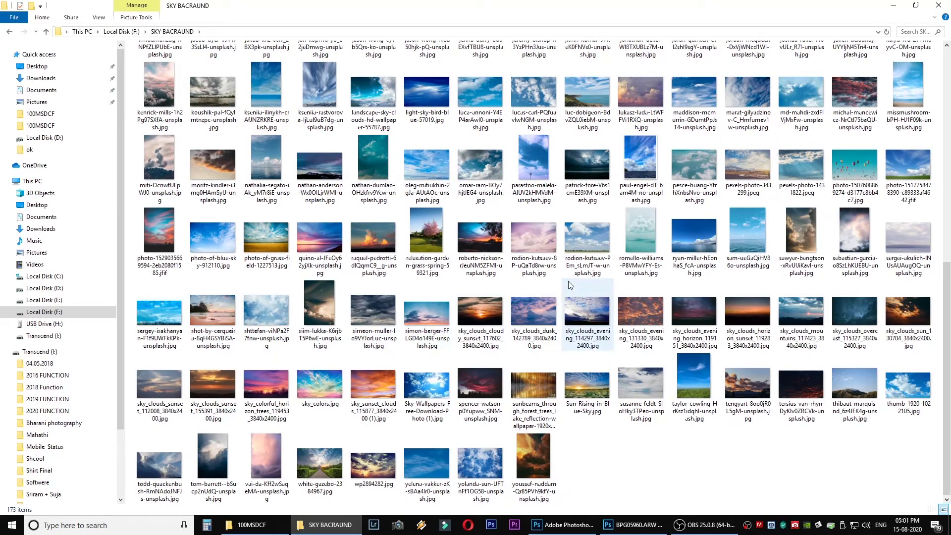
{"action": "left_click_drag", "start_coordinate": [755, 224], "coordinate": [622, 530]}
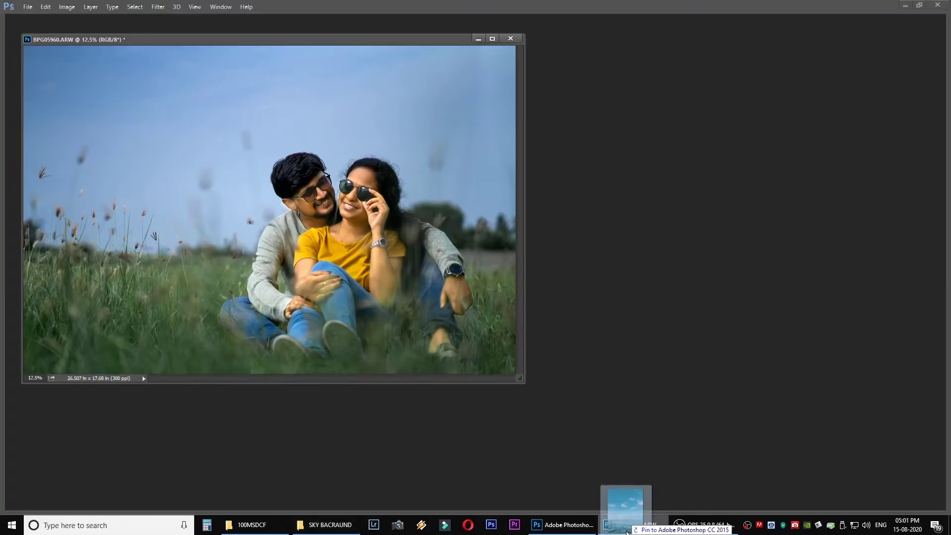
Open the sky photo in Photoshop and select the sky down to the horizon.
{"action": "left_click_drag", "start_coordinate": [622, 530], "coordinate": [606, 285]}
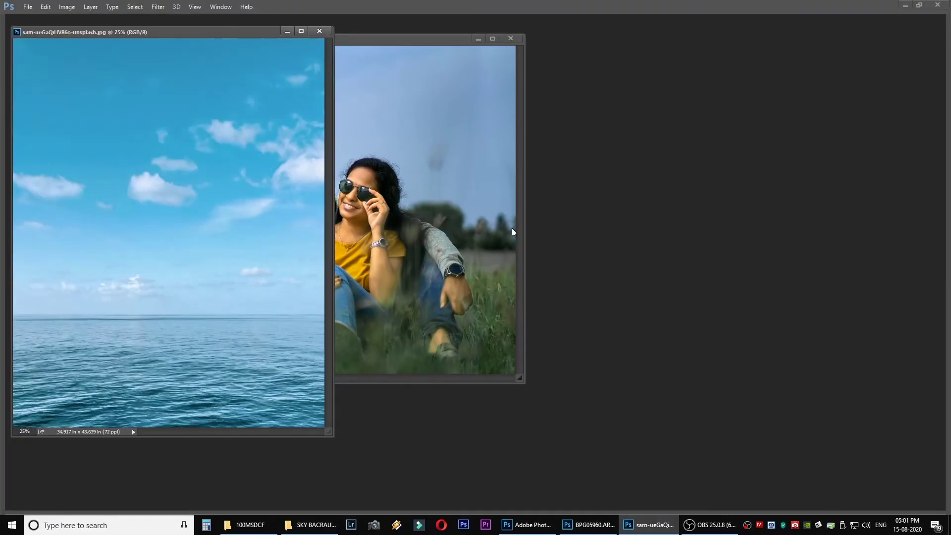
{"action": "key", "text": "f"}
{"action": "mouse_move", "coordinate": [300, 66]}
{"action": "left_mouse_down"}
{"action": "mouse_move", "coordinate": [416, 130]}
{"action": "mouse_move", "coordinate": [701, 334]}
{"action": "mouse_move", "coordinate": [709, 352]}
{"action": "left_mouse_up"}
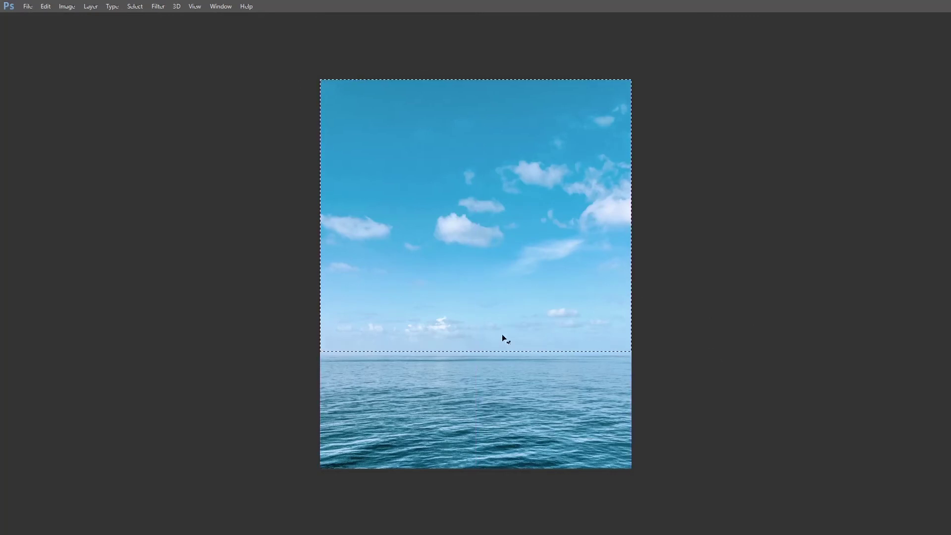
Paste the sky onto the couple photo and stretch it across the full width.
{"action": "key", "text": "ctrl+Tab"}
{"action": "key", "text": "ctrl+v"}
{"action": "key", "text": "ctrl+t"}
{"action": "left_click_drag", "start_coordinate": [553, 206], "coordinate": [727, 102]}
{"action": "left_click_drag", "start_coordinate": [408, 343], "coordinate": [228, 381]}
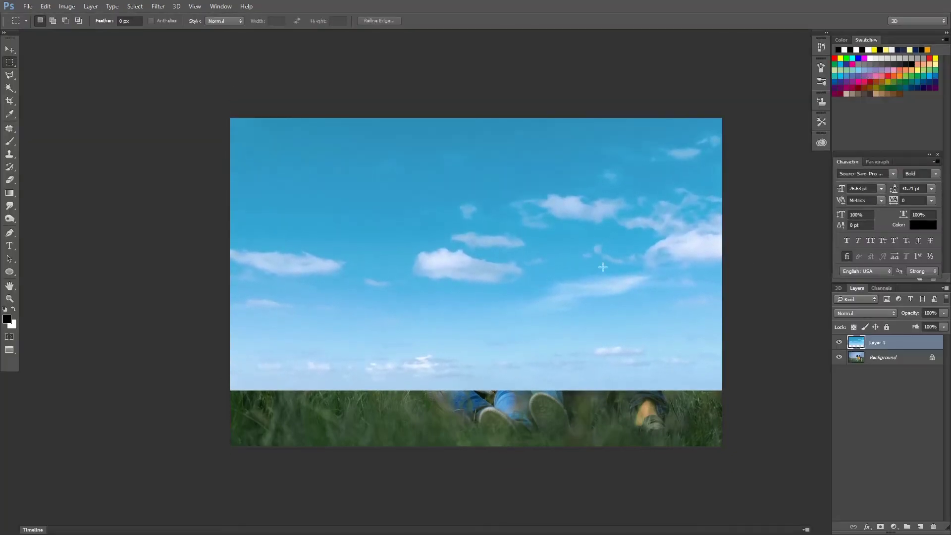
Add a layer mask to the sky and draw an upward gradient blending it into the grass.
{"action": "left_click", "coordinate": [876, 527]}
{"action": "key", "text": "g"}
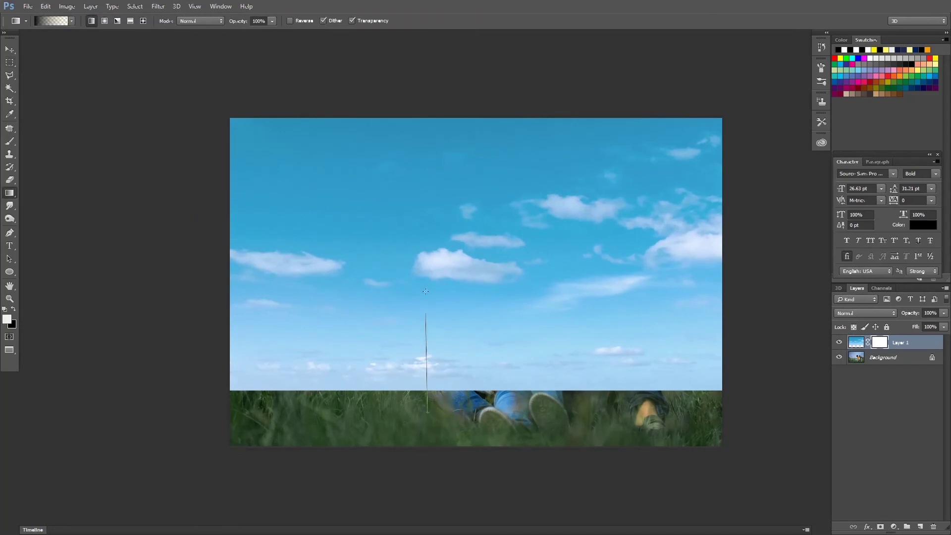
{"action": "left_click_drag", "start_coordinate": [426, 291], "coordinate": [428, 214]}
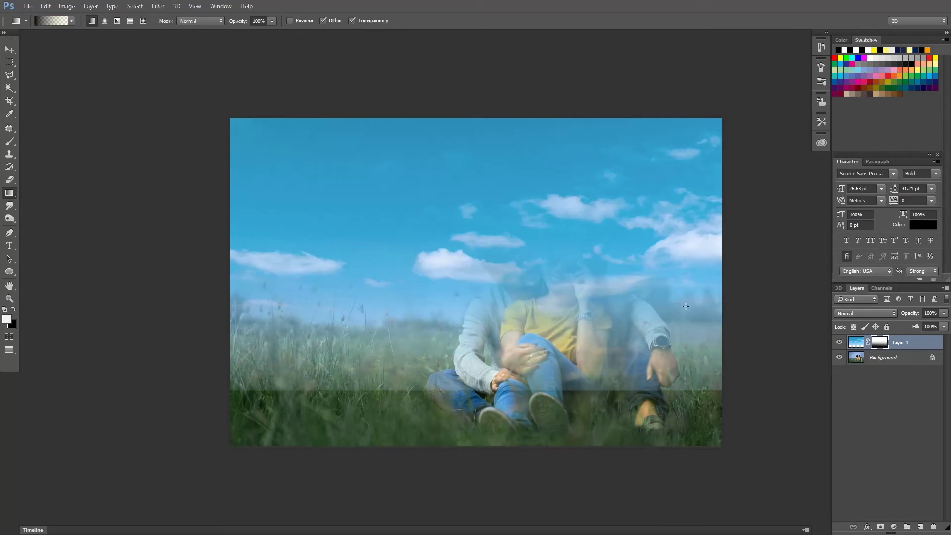
{"action": "left_click_drag", "start_coordinate": [398, 340], "coordinate": [409, 235]}
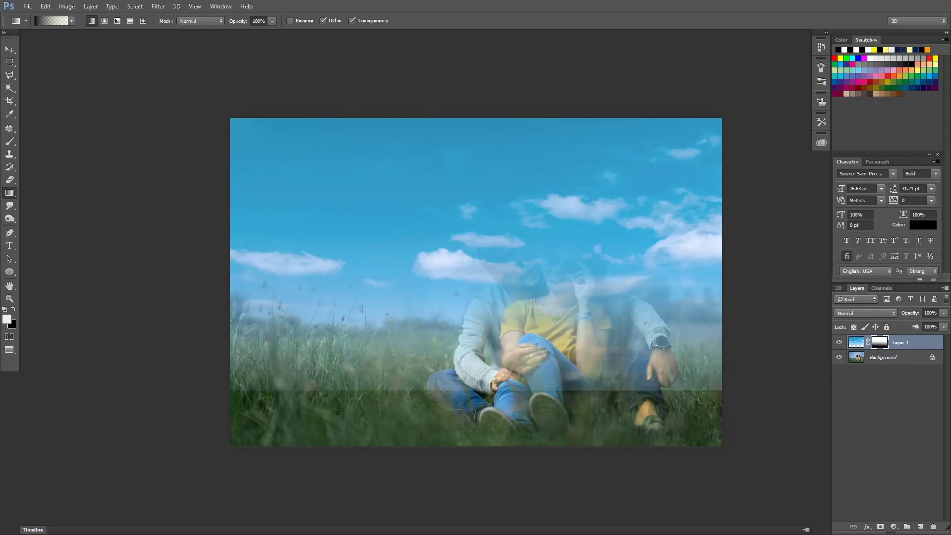
Swap the painting colours and set Layer 1's blend mode to Multiply for a deep blue sky.
{"action": "right_click", "coordinate": [432, 242]}
{"action": "key", "text": "Escape"}
{"action": "key", "text": "x"}
{"action": "scroll", "coordinate": [848, 314], "scroll_direction": "down", "scroll_amount": 1}
{"action": "scroll", "coordinate": [848, 313], "scroll_direction": "down", "scroll_amount": 1}
{"action": "scroll", "coordinate": [848, 314], "scroll_direction": "down", "scroll_amount": 1}
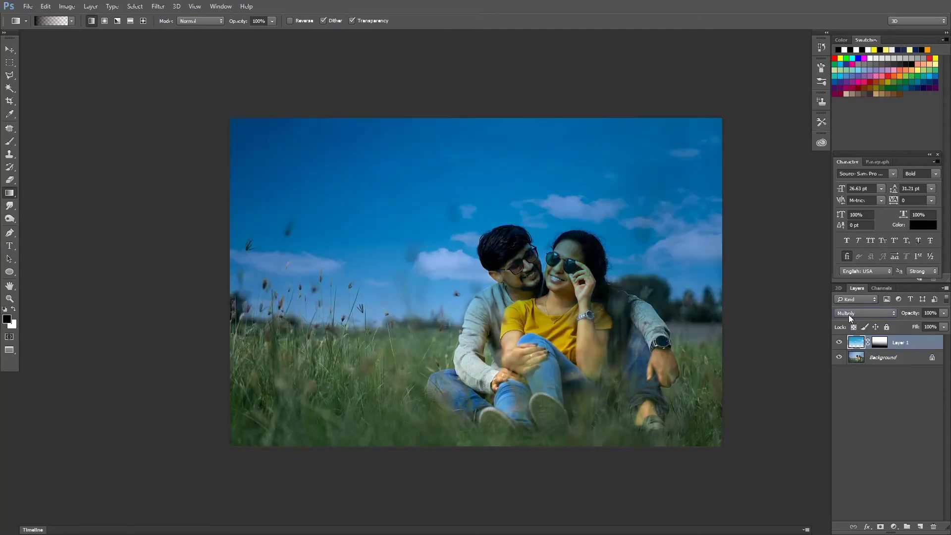
{"action": "scroll", "coordinate": [848, 314], "scroll_direction": "down", "scroll_amount": 1}
{"action": "scroll", "coordinate": [848, 314], "scroll_direction": "up", "scroll_amount": 1}
{"action": "key", "text": "ctrl+plus"}
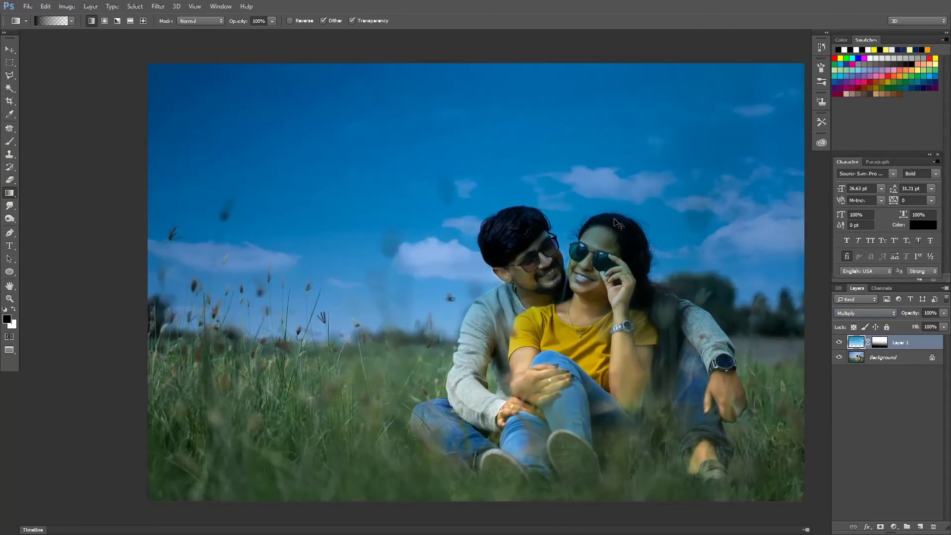
Apply a Gaussian Blur with a 27.8-pixel radius to the sky layer.
{"action": "key", "text": "alt+t"}
{"action": "left_click", "coordinate": [851, 342]}
{"action": "key", "text": "alt+t"}
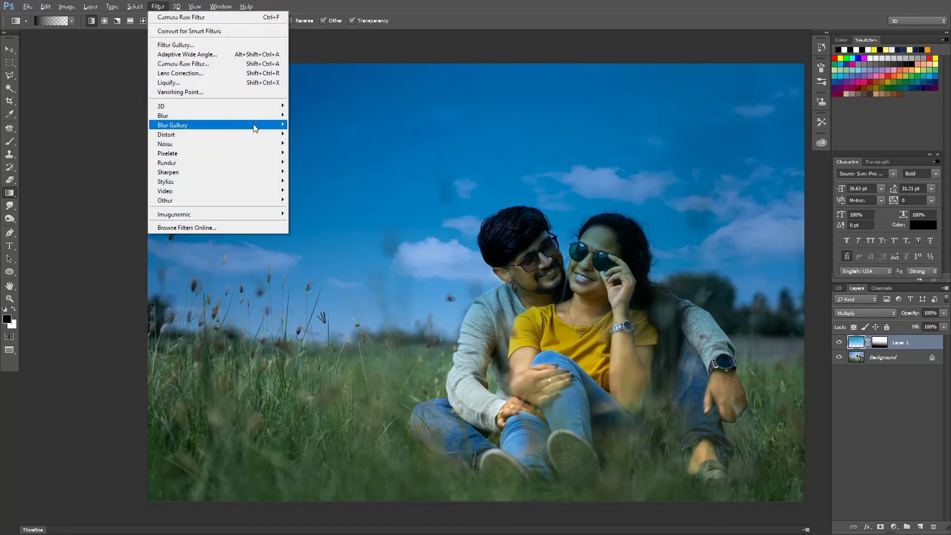
{"action": "left_click", "coordinate": [314, 153]}
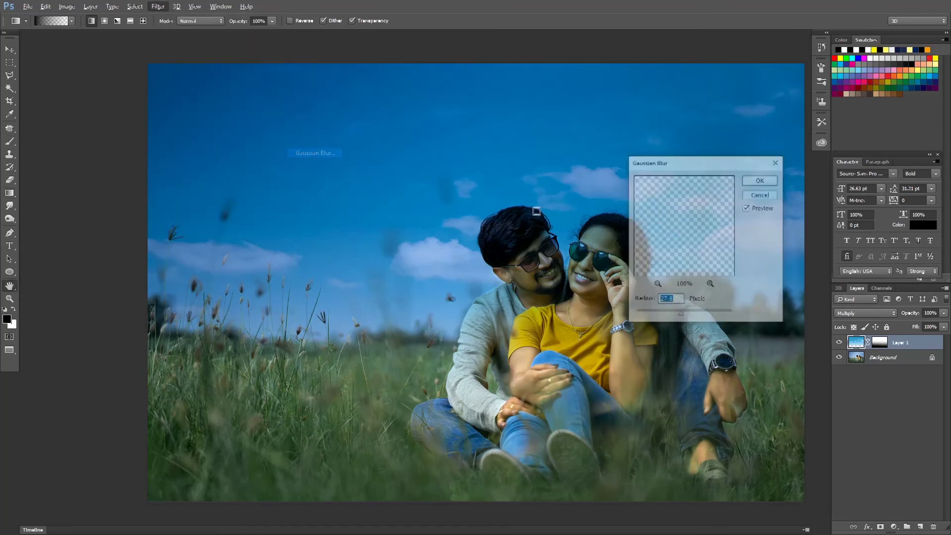
{"action": "left_click", "coordinate": [760, 179]}
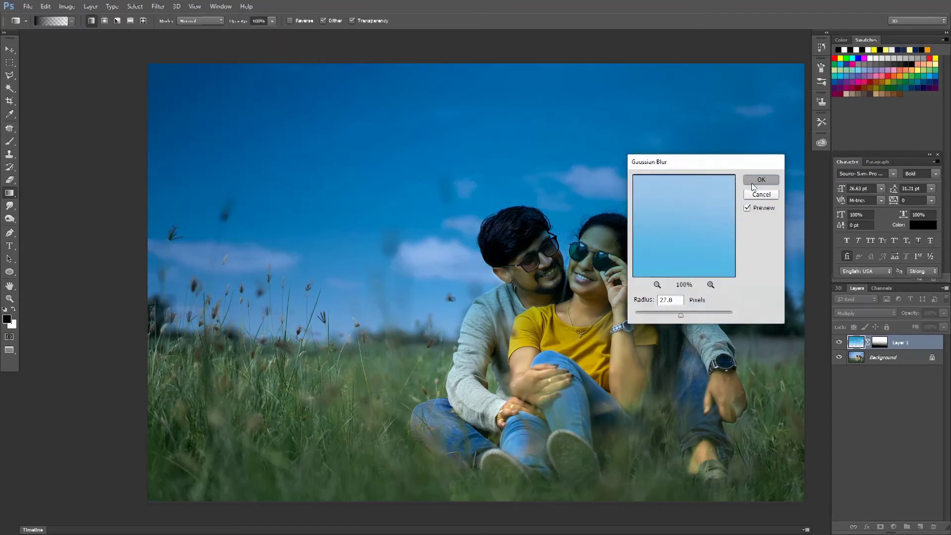
{"action": "key", "text": "g"}
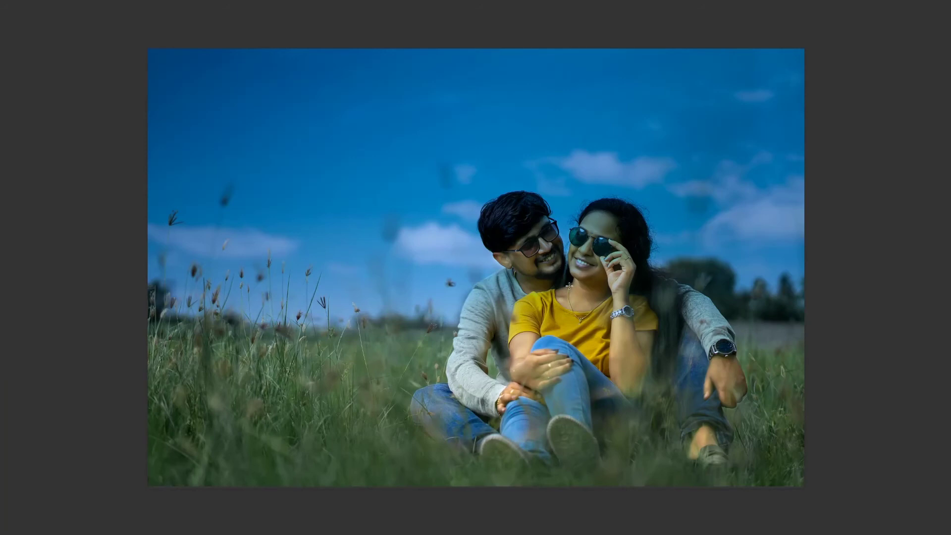
Switch to a large eraser brush targeting Layer 1's mask with colours swapped.
{"action": "key", "text": "e"}
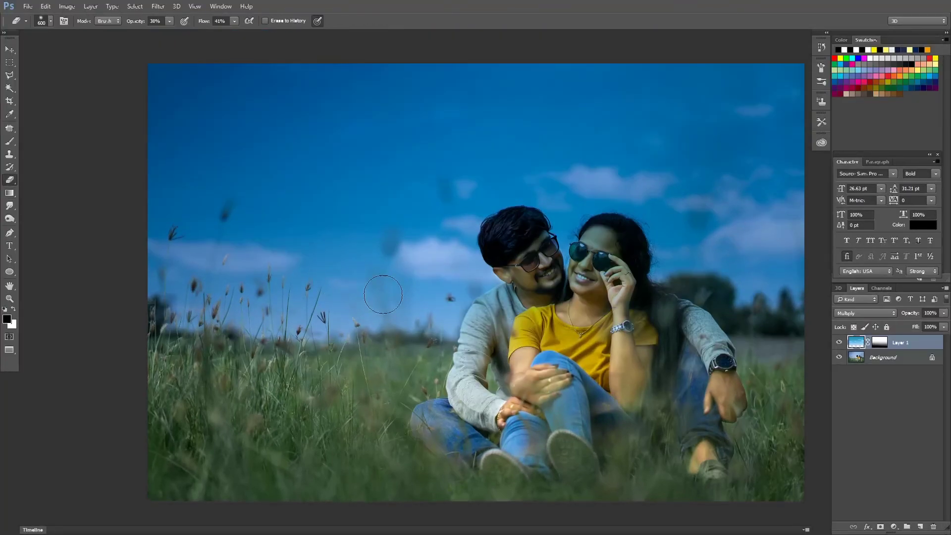
{"action": "key", "text": "bracketright"}
{"action": "key", "text": "bracketright"}
{"action": "key", "text": "bracketright"}
{"action": "key", "text": "bracketright"}
{"action": "key", "text": "bracketright"}
{"action": "key", "text": "bracketright"}
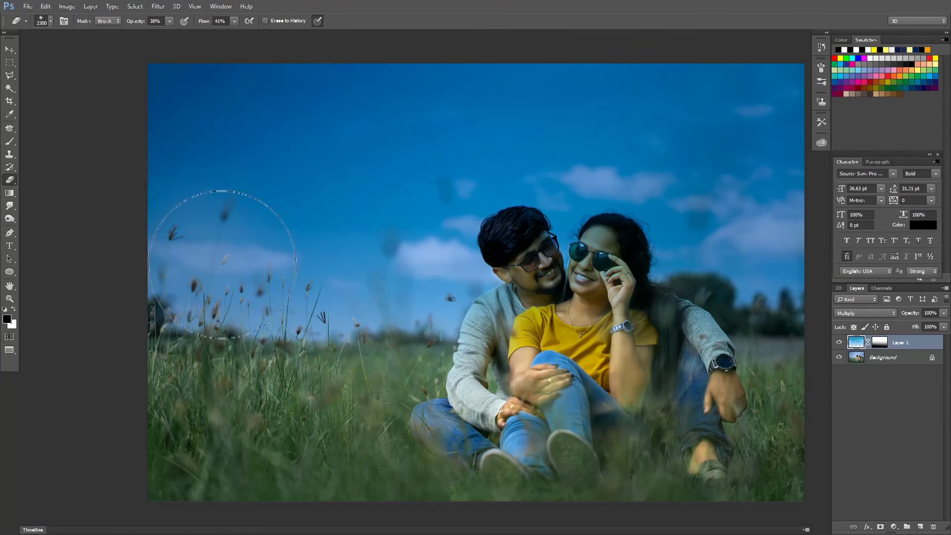
{"action": "key", "text": "bracketright"}
{"action": "key", "text": "bracketright"}
{"action": "key", "text": "bracketright"}
{"action": "key", "text": "bracketright"}
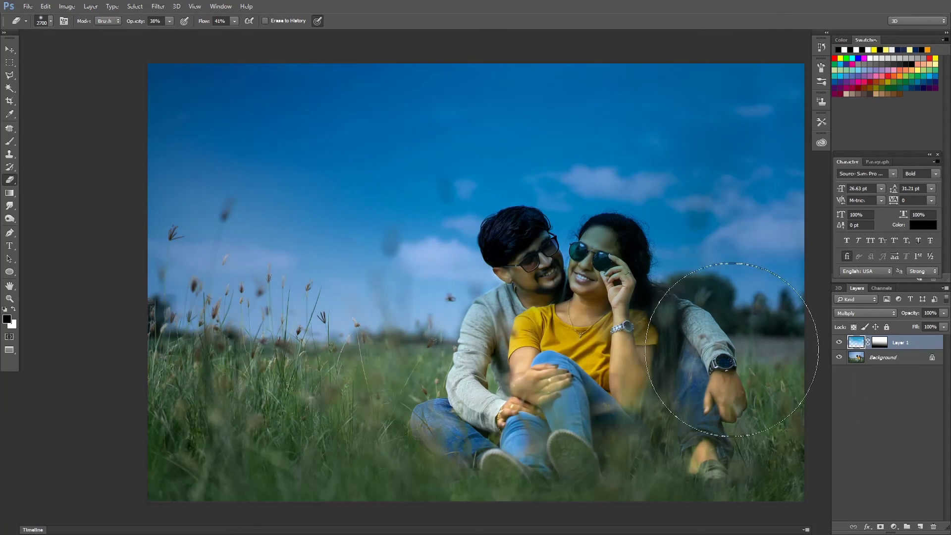
{"action": "key", "text": "bracketright"}
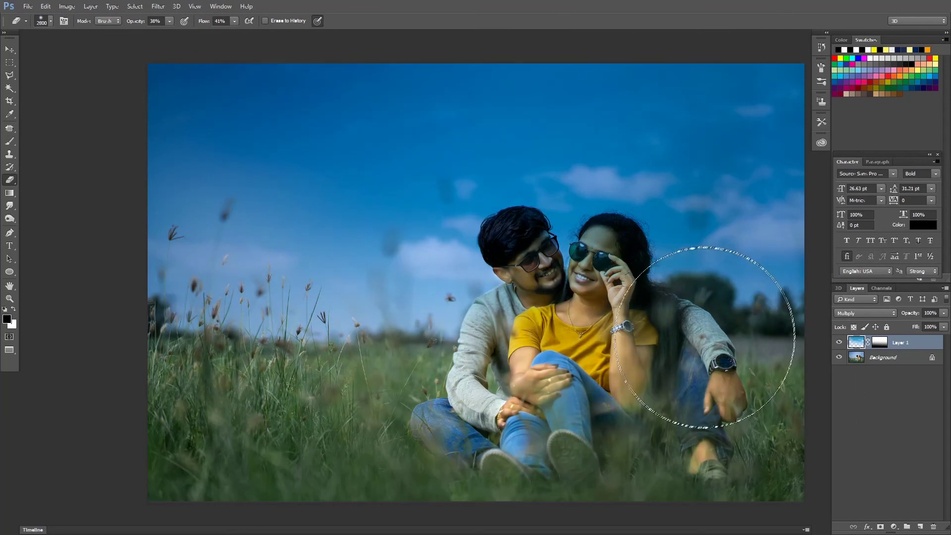
{"action": "left_click", "coordinate": [879, 342]}
{"action": "key", "text": "x"}
Remove the sky's darkening from the woman's hair, the man's arm and the lower-right grass.
{"action": "key", "text": "ctrl+minus"}
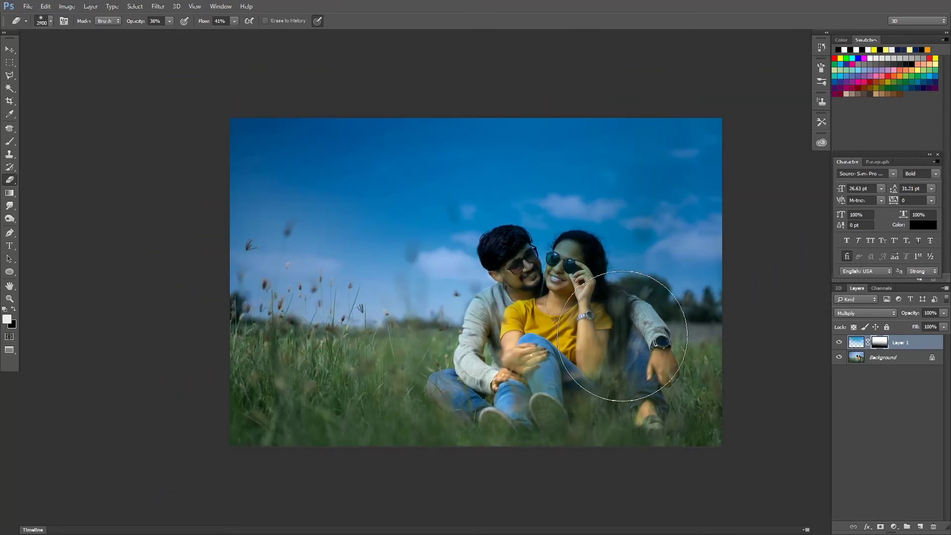
{"action": "key", "text": "bracketright"}
{"action": "left_click", "coordinate": [634, 330]}
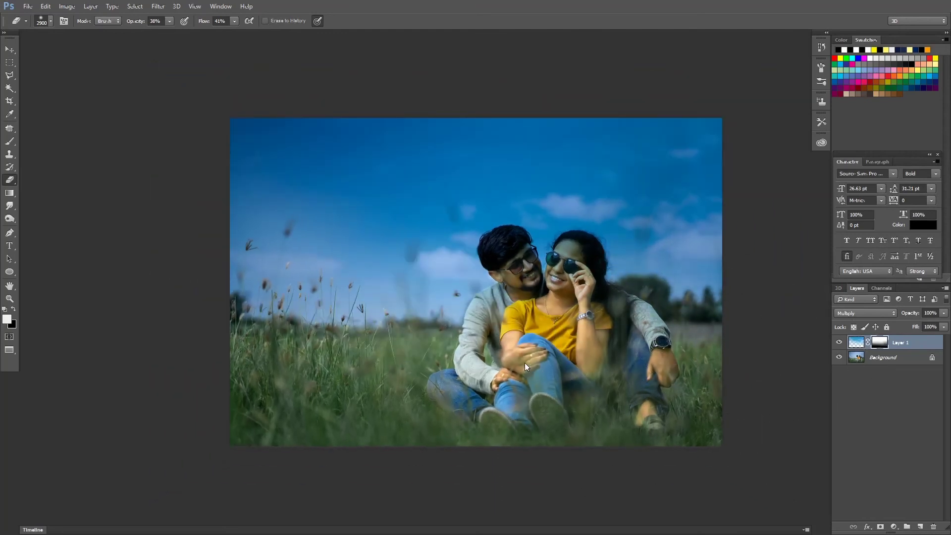
{"action": "mouse_move", "coordinate": [668, 343]}
{"action": "left_mouse_down"}
{"action": "mouse_move", "coordinate": [685, 330]}
{"action": "mouse_move", "coordinate": [541, 362]}
{"action": "left_mouse_up"}
{"action": "key", "text": "bracketright"}
{"action": "key", "text": "bracketright"}
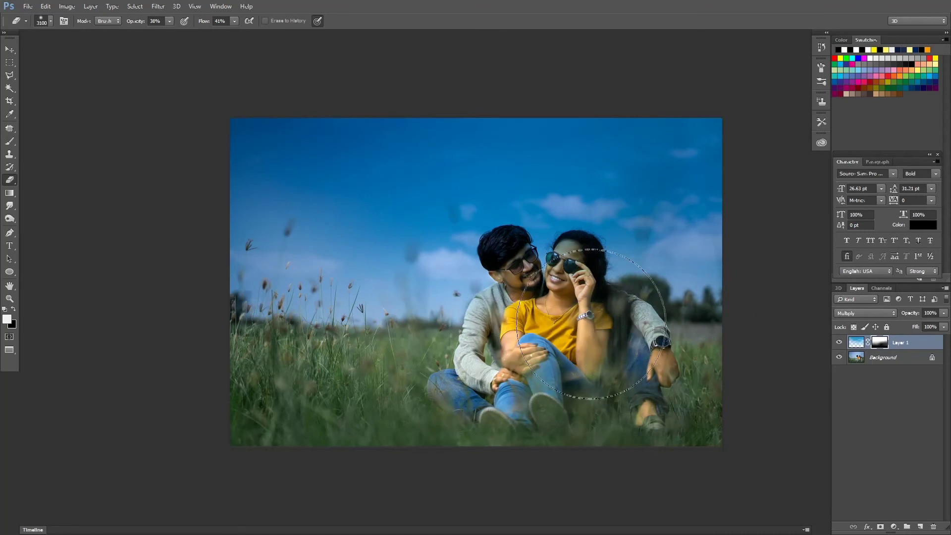
{"action": "key", "text": "ctrl+plus"}
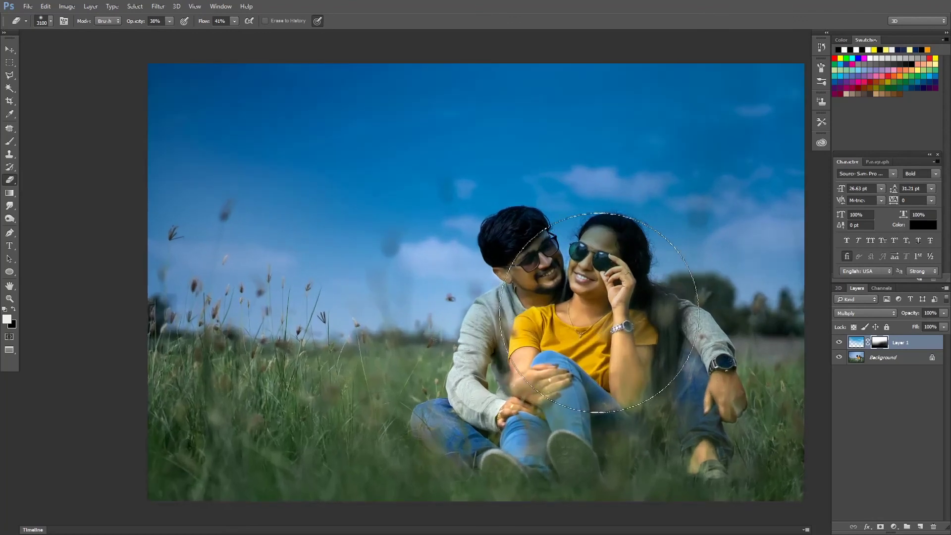
{"action": "key", "text": "f"}
{"action": "key", "text": "f"}
{"action": "key", "text": "ctrl+plus"}
{"action": "key", "text": "bracketleft"}
{"action": "key", "text": "bracketleft"}
{"action": "key", "text": "bracketleft"}
{"action": "key", "text": "bracketleft"}
{"action": "key", "text": "bracketleft"}
{"action": "key", "text": "bracketleft"}
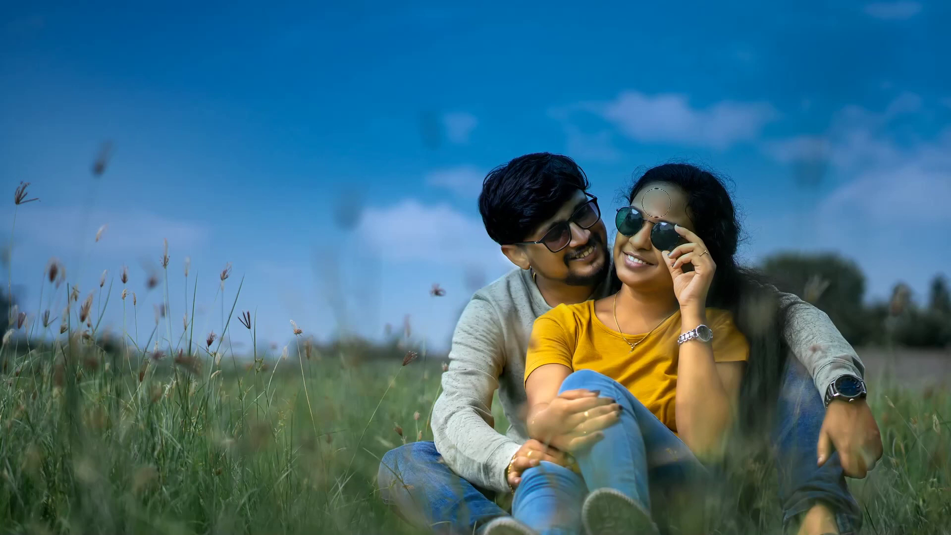
{"action": "key", "text": "bracketright"}
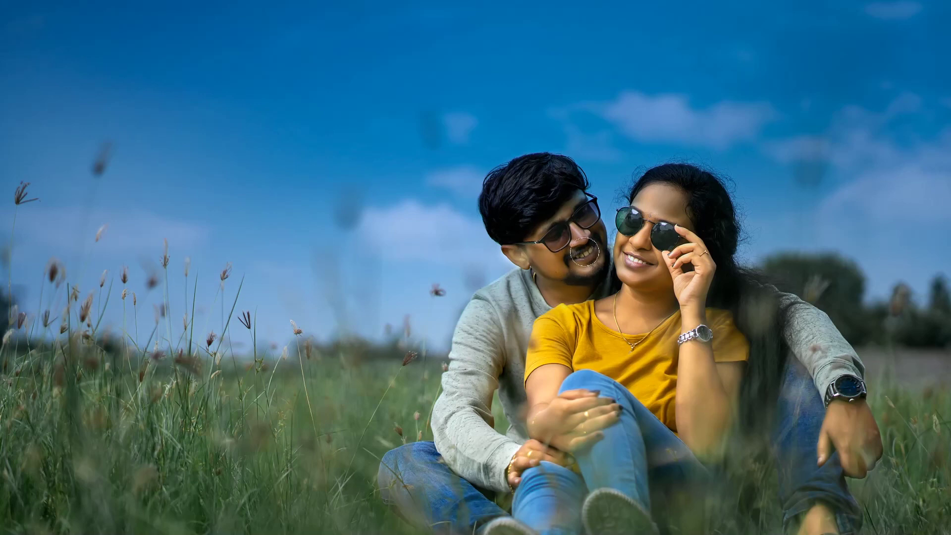
{"action": "key", "text": "bracketleft"}
{"action": "key", "text": "bracketleft"}
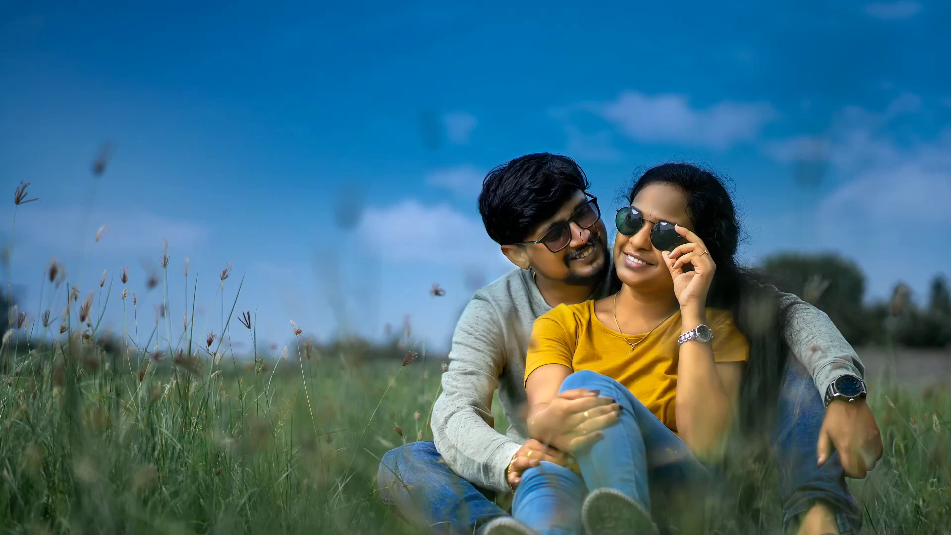
{"action": "key", "text": "bracketright"}
{"action": "key", "text": "bracketleft"}
{"action": "key", "text": "bracketleft"}
{"action": "key", "text": "bracketleft"}
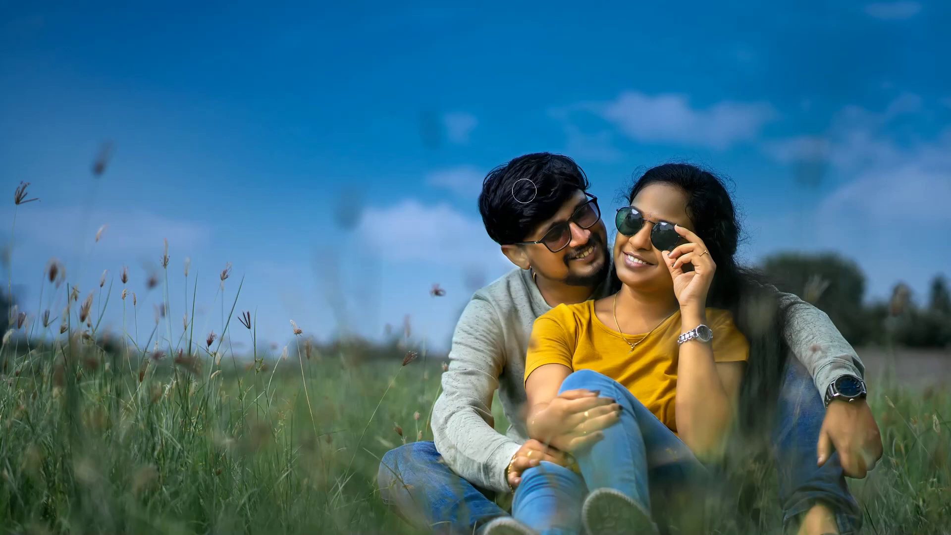
{"action": "key", "text": "bracketright"}
{"action": "key", "text": "ctrl+minus"}
{"action": "key", "text": "ctrl+minus"}
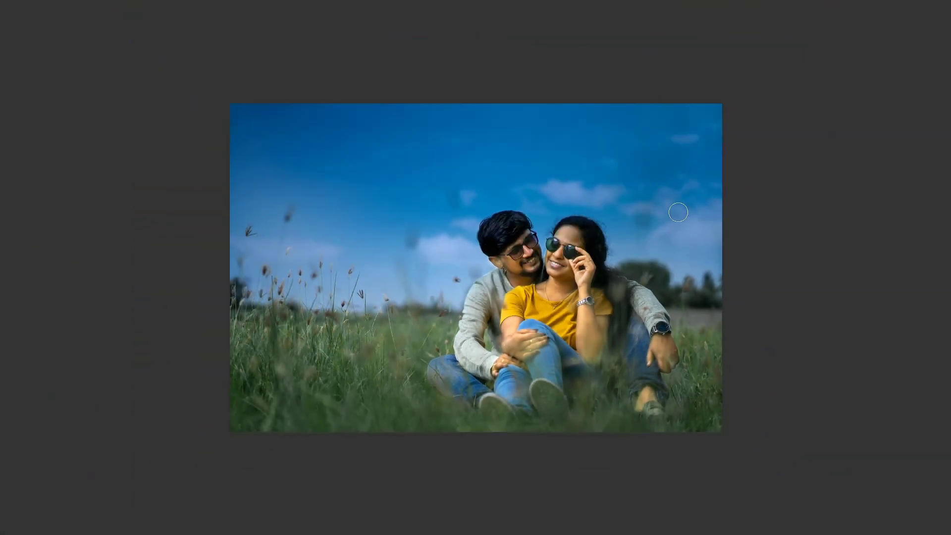
{"action": "key", "text": "f"}
{"action": "left_click", "coordinate": [839, 342]}
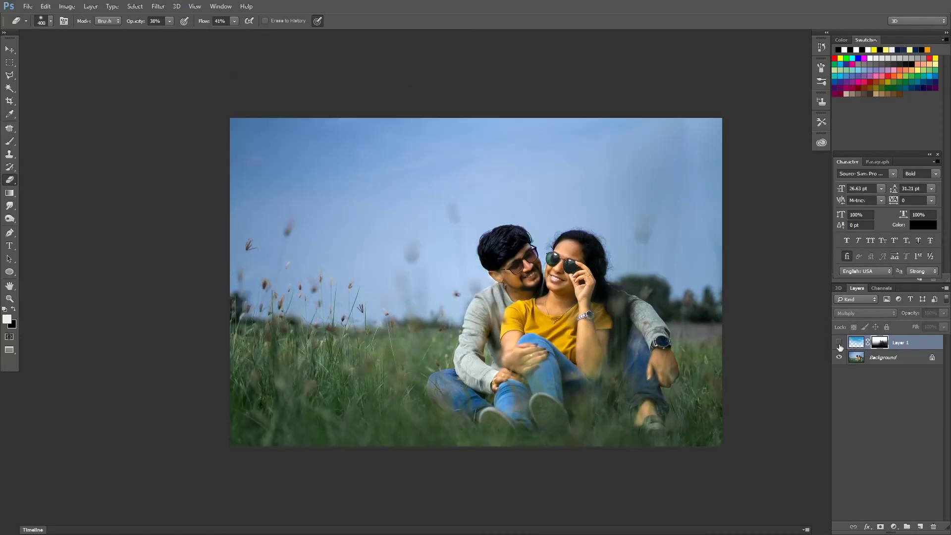
{"action": "key", "text": "ctrl+plus"}
{"action": "key", "text": "ctrl+plus"}
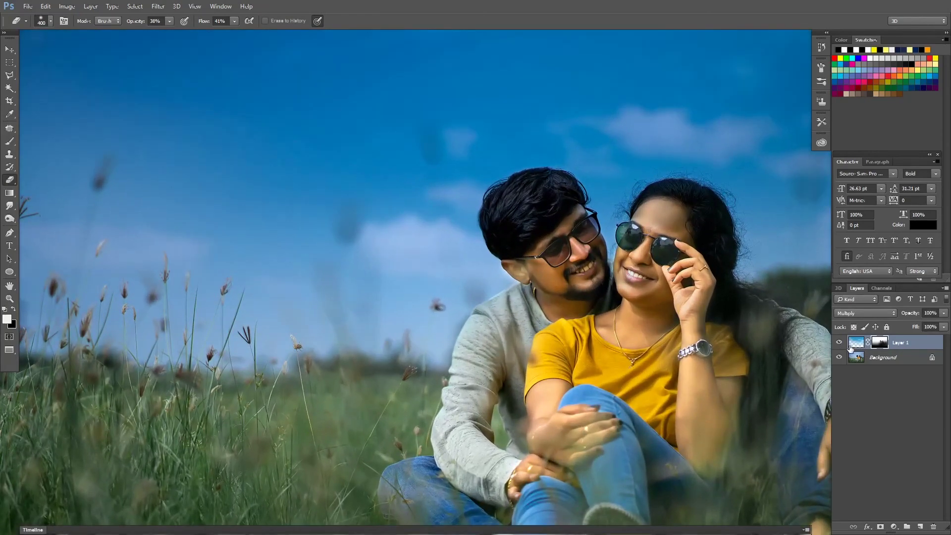
{"action": "key", "text": "ctrl+plus"}
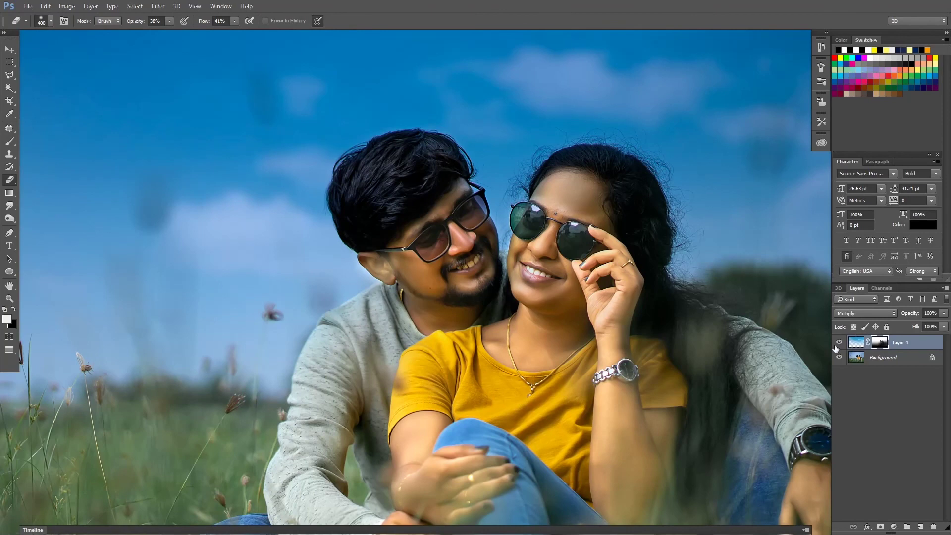
{"action": "left_click", "coordinate": [839, 343]}
{"action": "left_click", "coordinate": [838, 343]}
{"action": "key", "text": "bracketleft"}
{"action": "key", "text": "bracketleft"}
{"action": "key", "text": "bracketleft"}
{"action": "key", "text": "bracketright"}
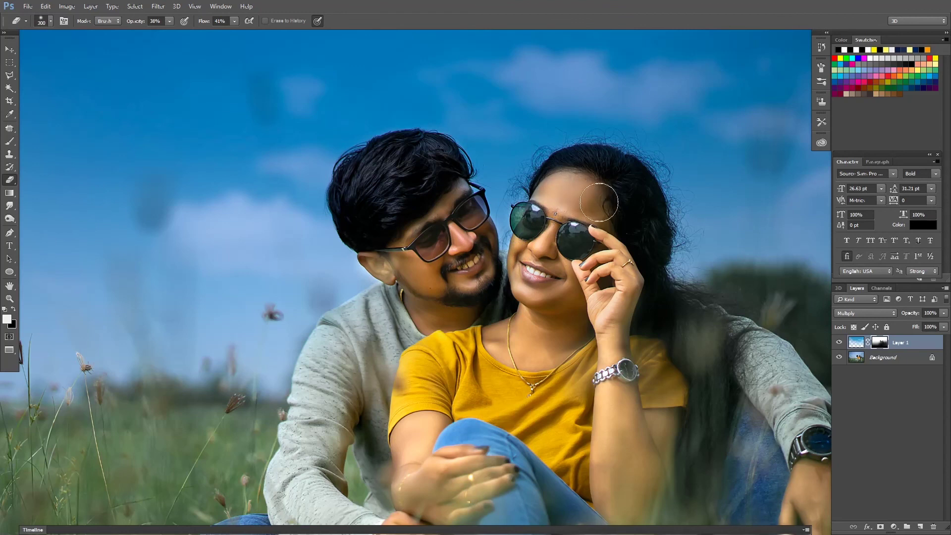
{"action": "key", "text": "bracketright"}
{"action": "key", "text": "bracketleft"}
{"action": "key", "text": "ctrl+minus"}
{"action": "key", "text": "ctrl+minus"}
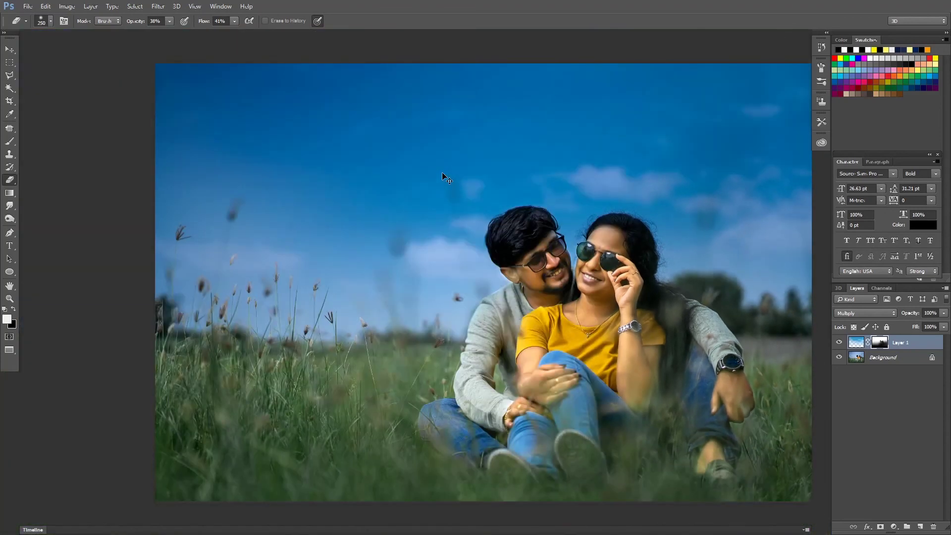
{"action": "key", "text": "ctrl+minus"}
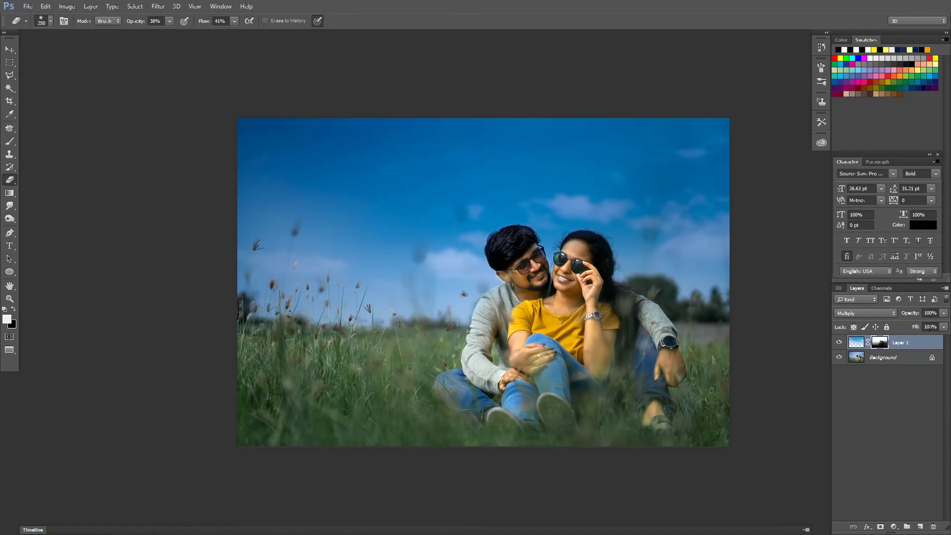
Lower the sky layer's fill to 50% and toggle its visibility to compare.
{"action": "left_click", "coordinate": [853, 345]}
{"action": "left_click", "coordinate": [943, 326]}
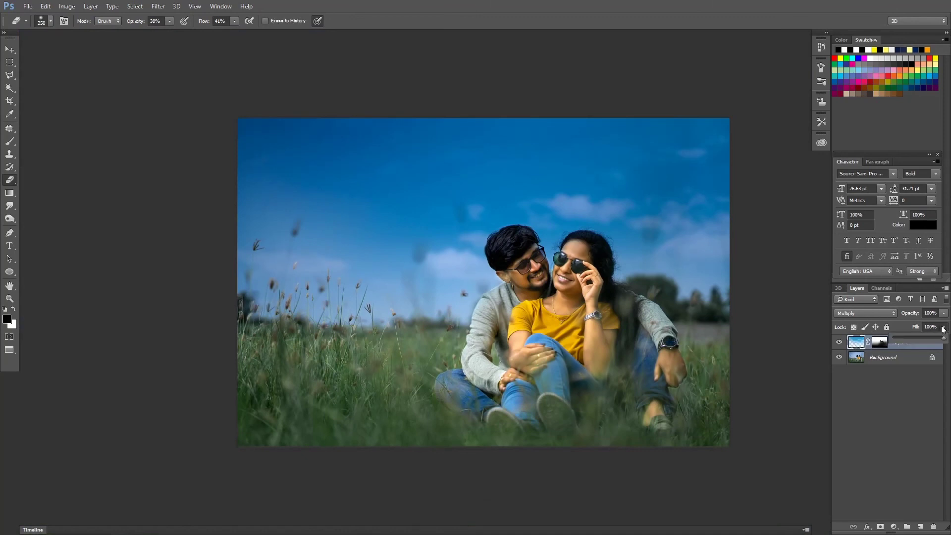
{"action": "left_click_drag", "start_coordinate": [943, 339], "coordinate": [921, 339]}
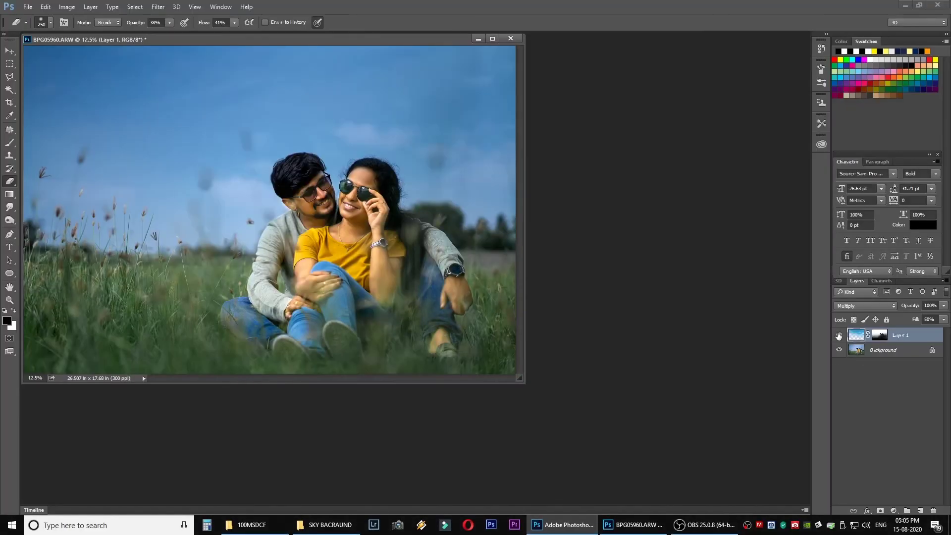
{"action": "left_click", "coordinate": [839, 335]}
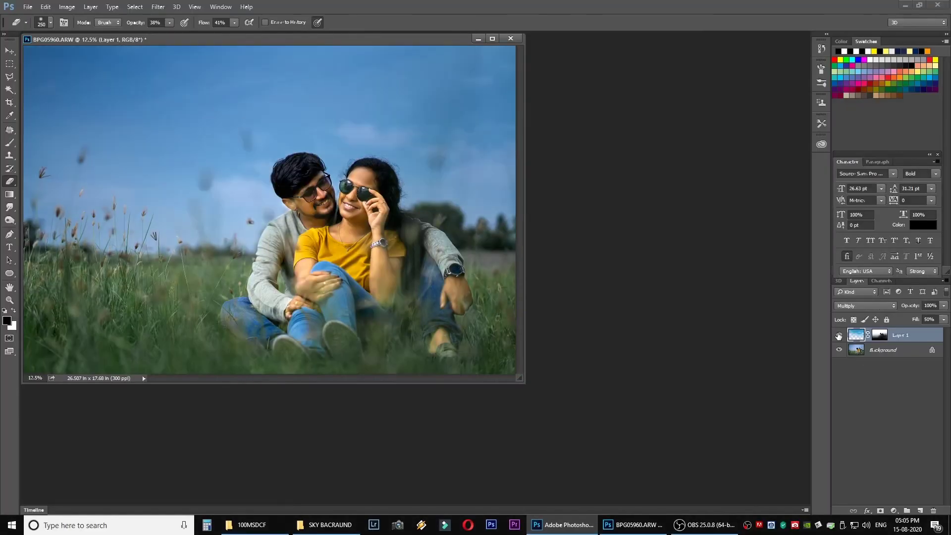